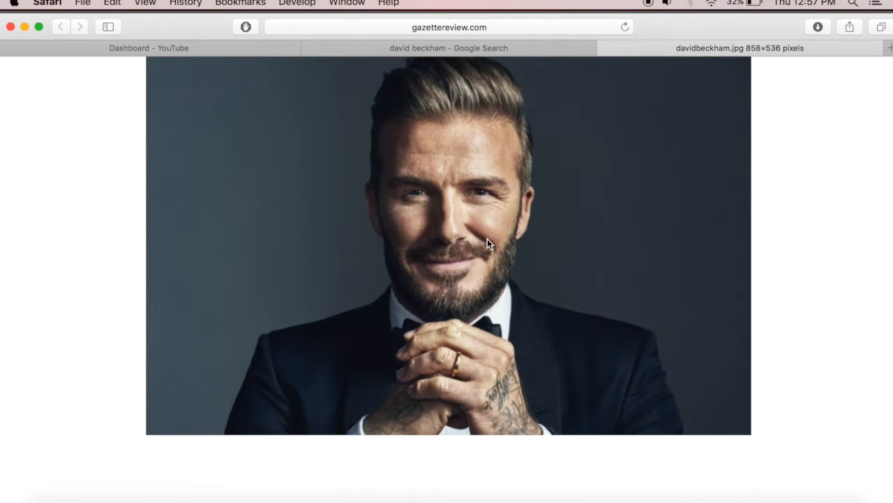
- Copy the portrait photo from the web page, switch to Photoshop and paste it into the blank Untitled-1 document
right_click(477, 217)
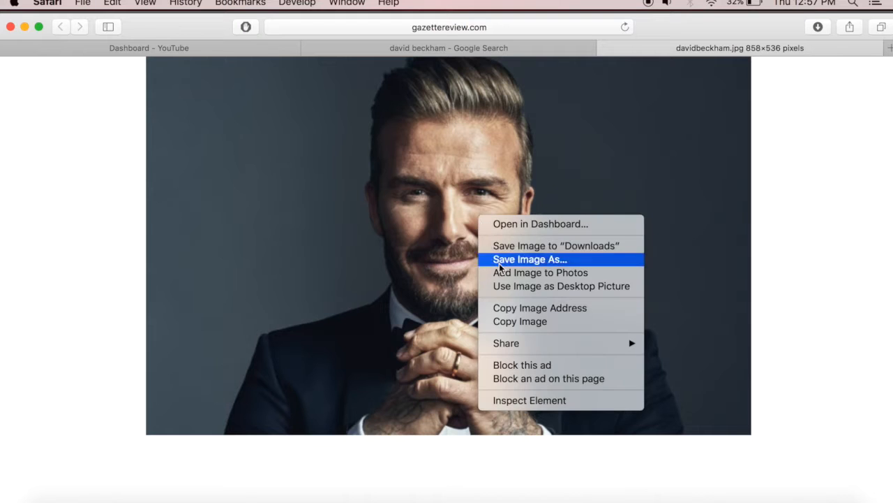
click(507, 326)
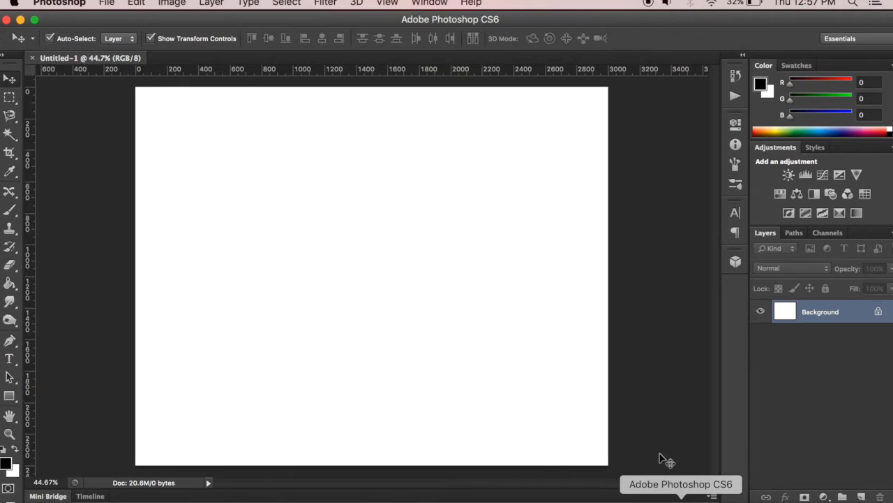
key(ctrl+v)
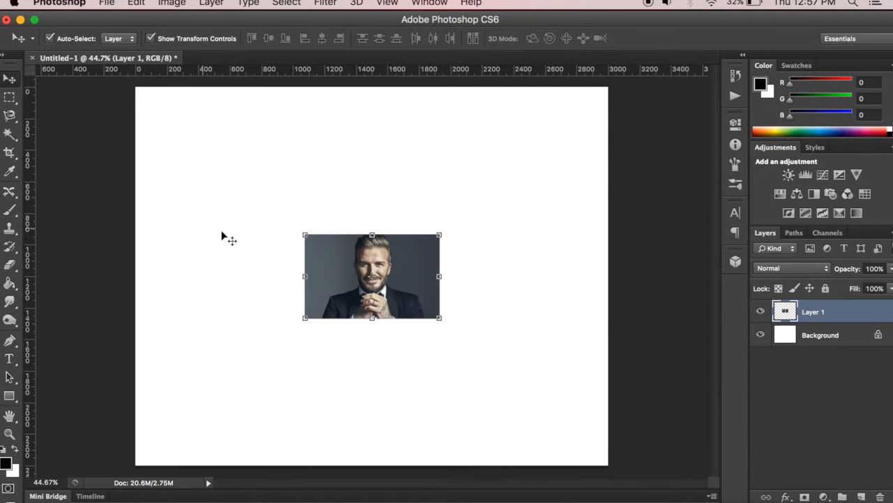
drag(303, 233, 196, 163)
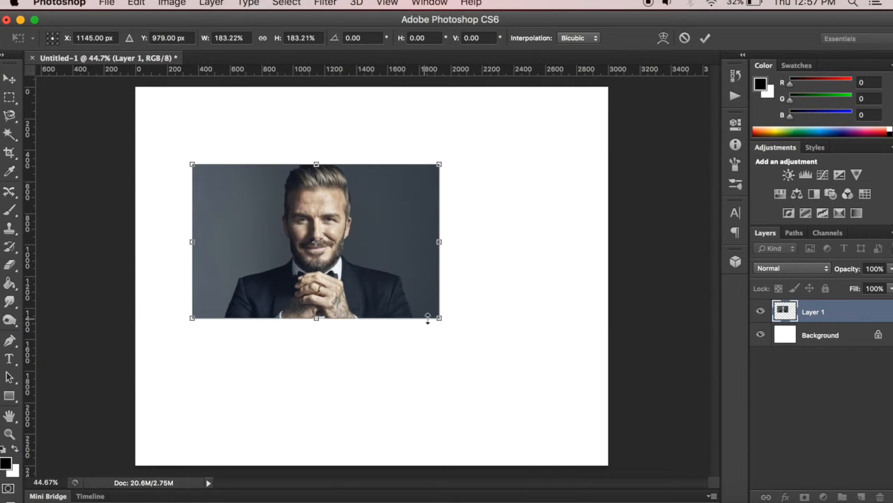
drag(465, 342, 555, 427)
drag(187, 170, 216, 179)
drag(217, 294, 245, 287)
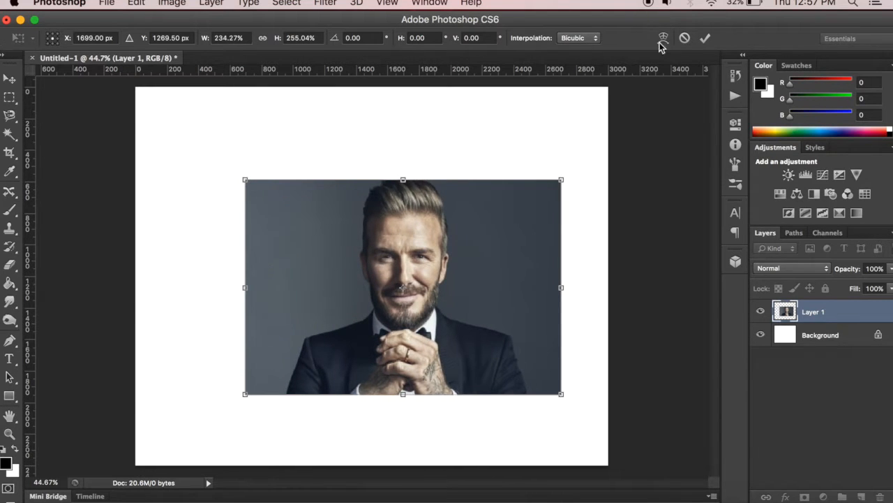
click(685, 38)
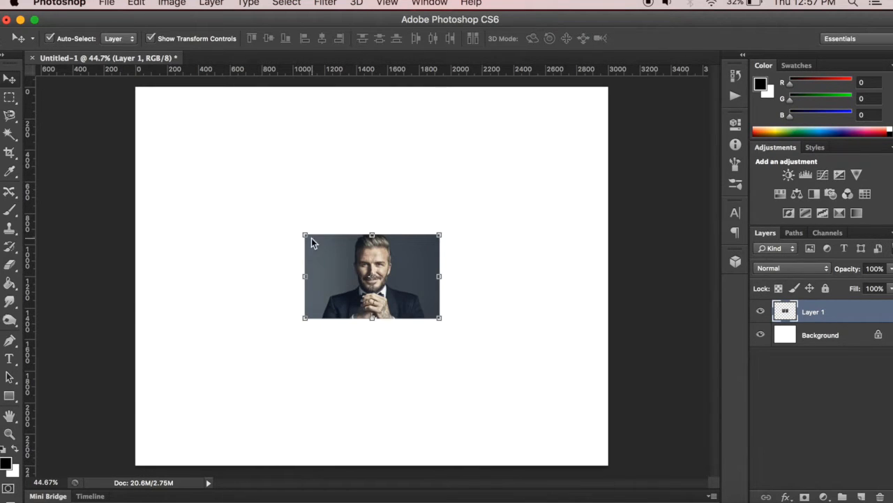
click(311, 238)
click(551, 194)
click(316, 253)
drag(296, 239, 269, 180)
click(685, 38)
- Scale the pasted portrait proportionally to about 315.5% so it nearly fills the canvas width, and apply the transform
drag(305, 235, 161, 146)
drag(439, 317, 587, 410)
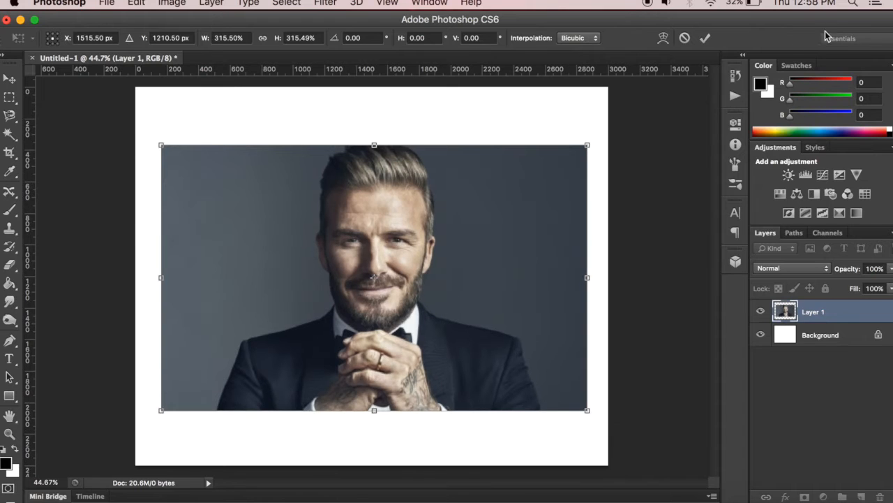
click(707, 39)
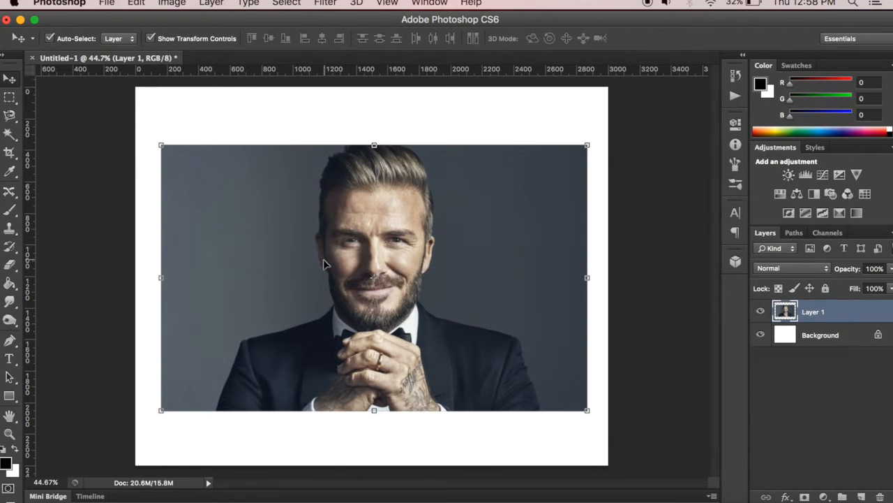
- Center the portrait horizontally and vertically on the whole canvas, leaving nothing selected
key(super+a)
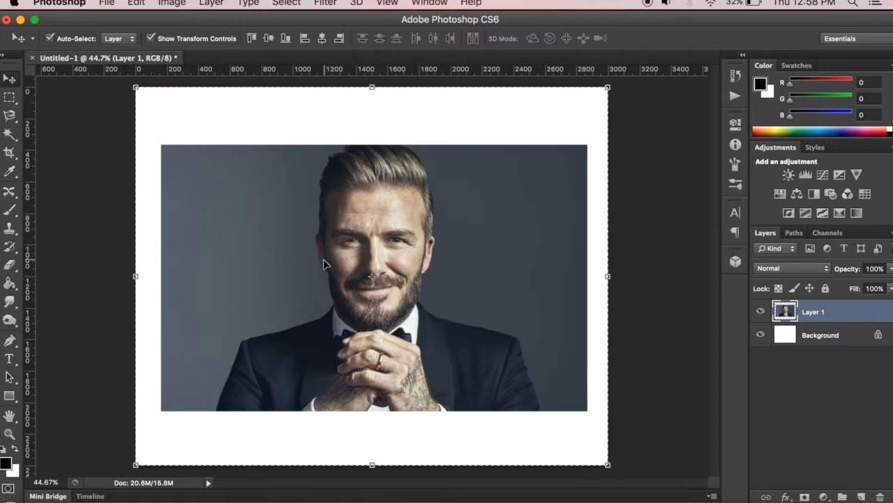
click(322, 39)
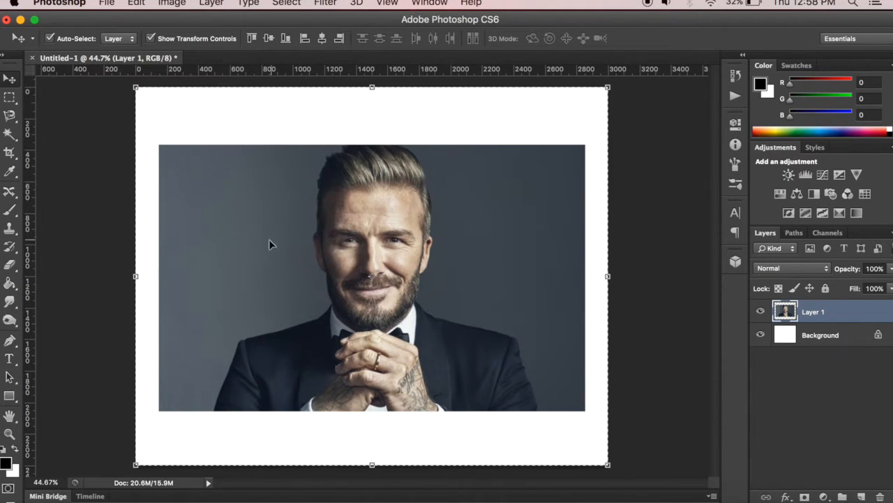
click(269, 39)
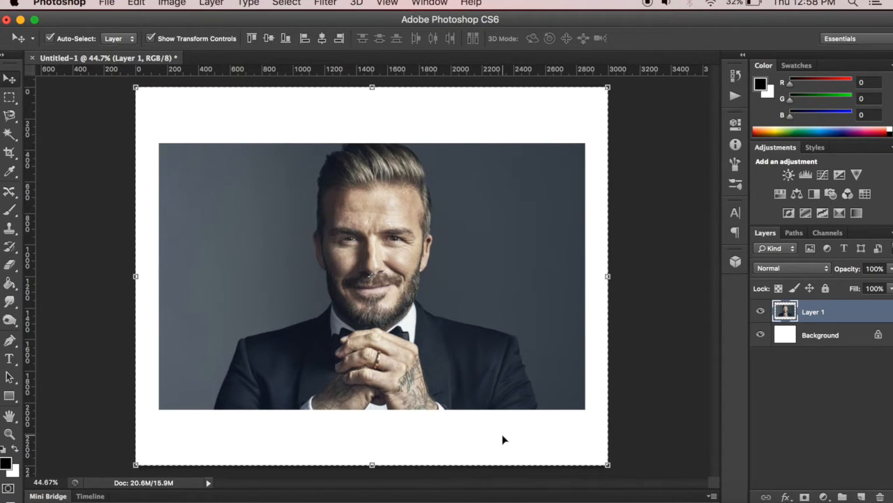
key(super+d)
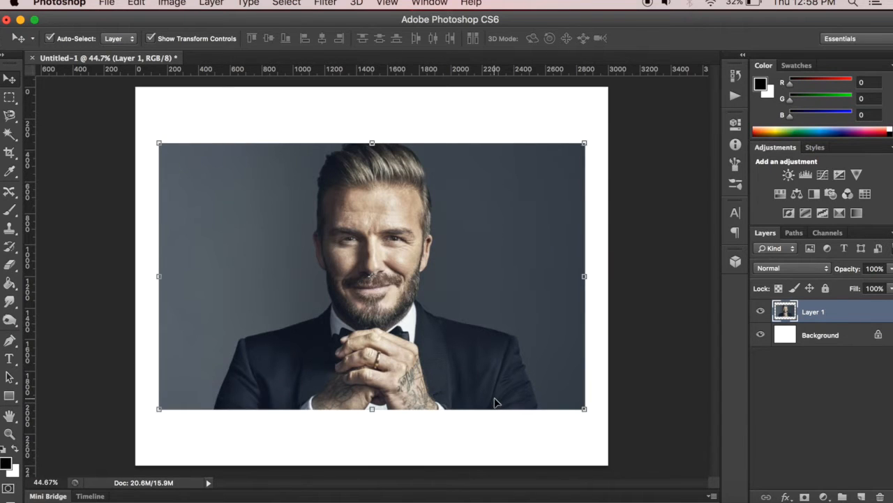
click(627, 292)
scroll(357, 258, up, 1)
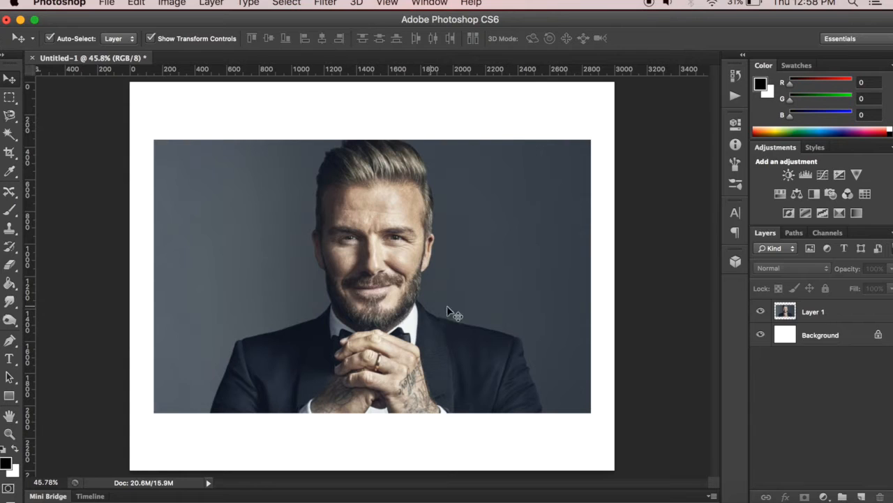
- Adjust the portrait layer's brightness to -17 and contrast to 31, compare with the original, and return to the Move tool
click(411, 212)
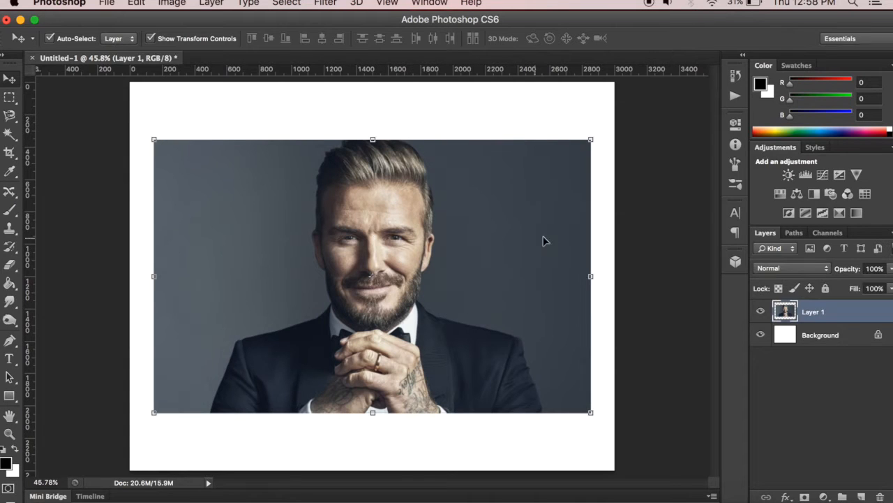
click(175, 4)
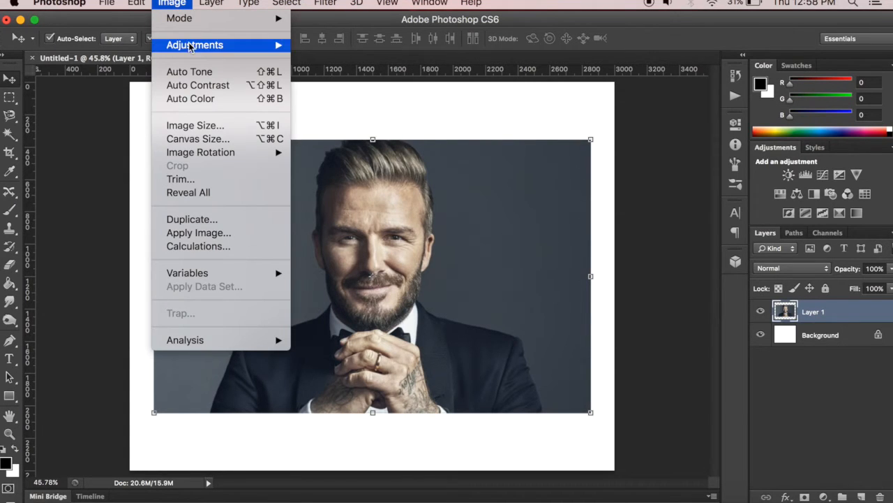
mouse_move(195, 45)
click(366, 46)
mouse_move(628, 139)
mouse_down()
mouse_move(647, 140)
mouse_move(619, 138)
mouse_up()
drag(629, 172, 661, 177)
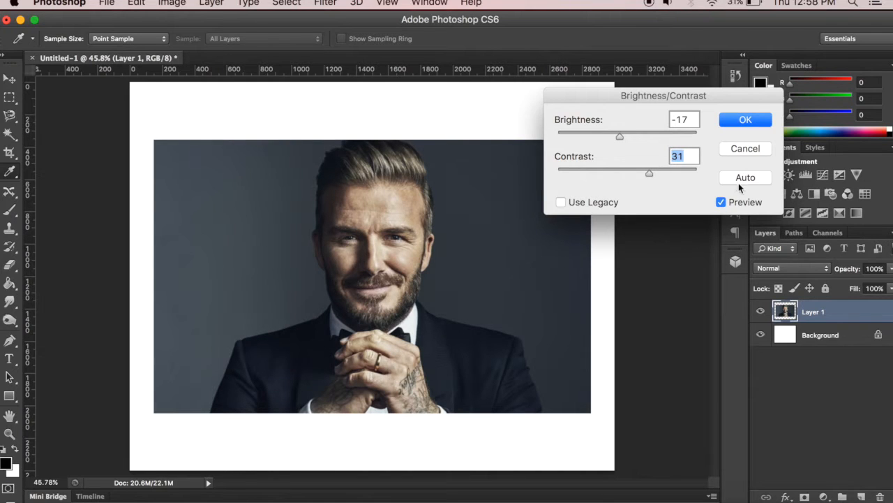
click(722, 202)
click(722, 202)
click(745, 120)
key(v)
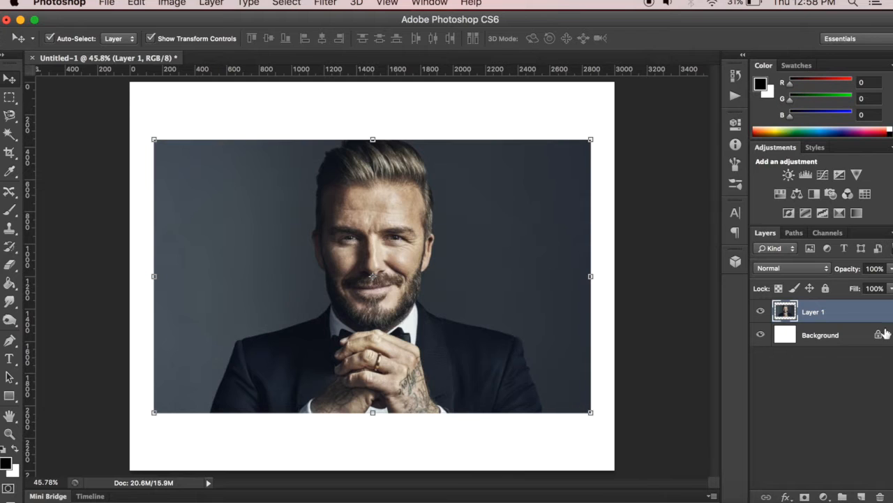
- Add a new empty layer above the portrait layer
scroll(312, 199, down, 3)
scroll(317, 204, up, 2)
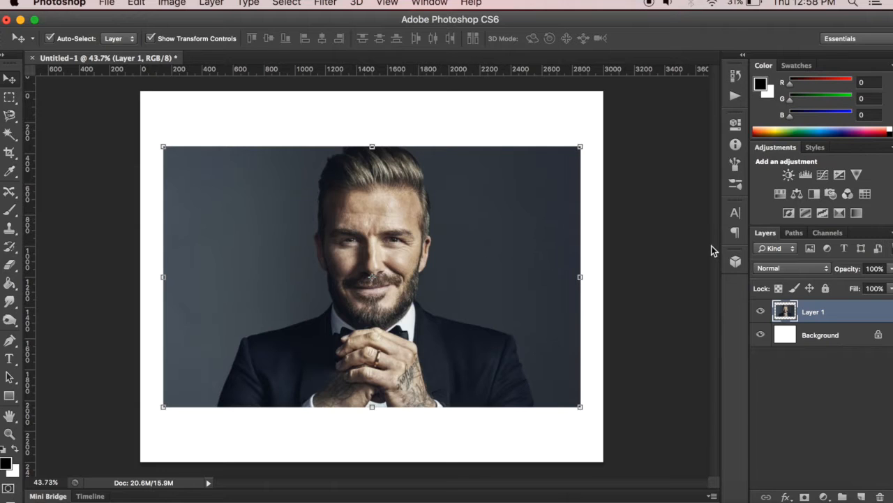
click(863, 497)
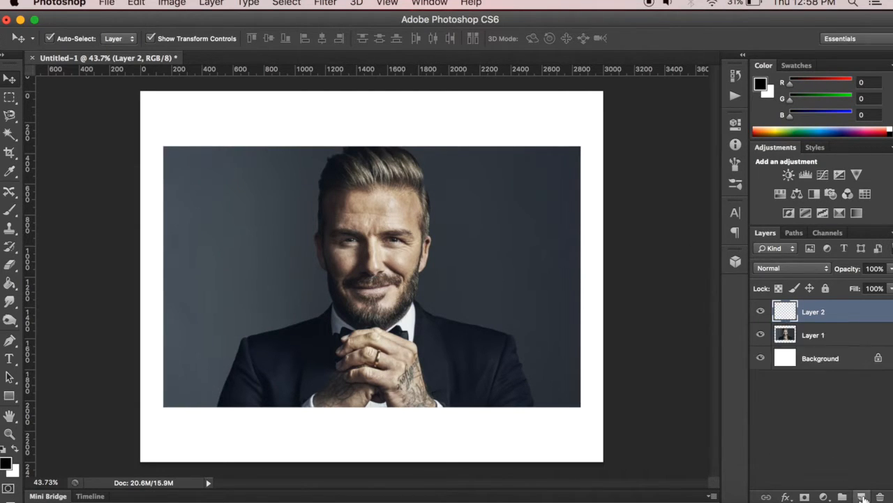
- Start a Pen path at the photo's bottom edge and trace up the lower outer edge of the man's left-hand sleeve
scroll(426, 319, up, 1)
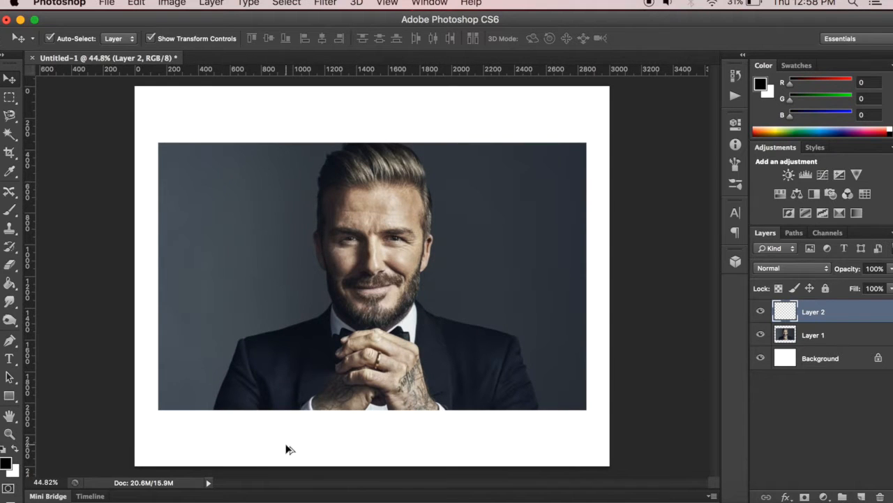
scroll(289, 449, up, 2)
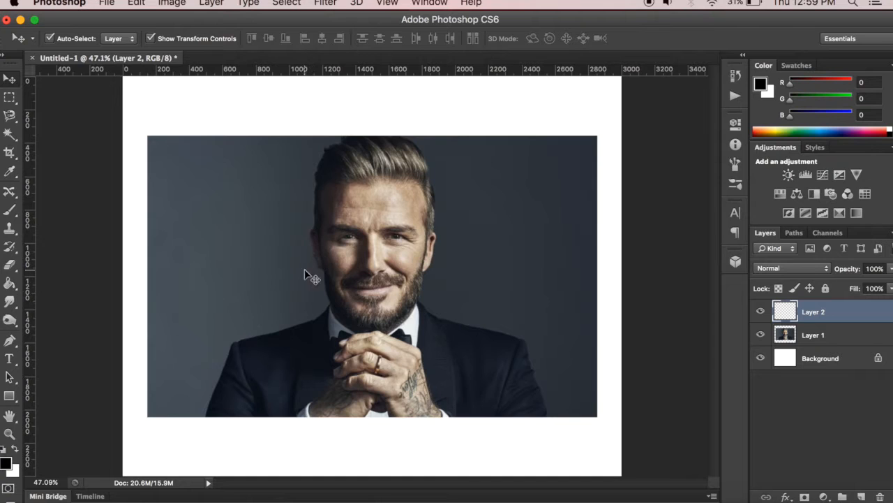
click(9, 340)
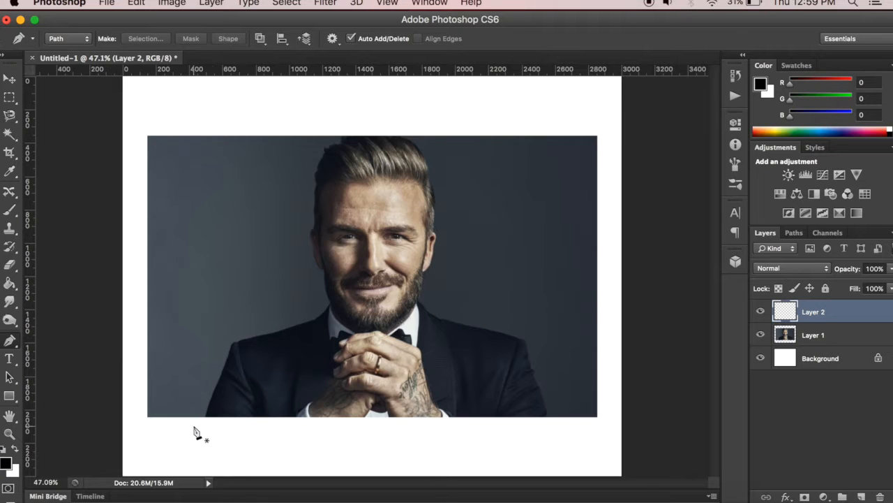
scroll(210, 417, up, 5)
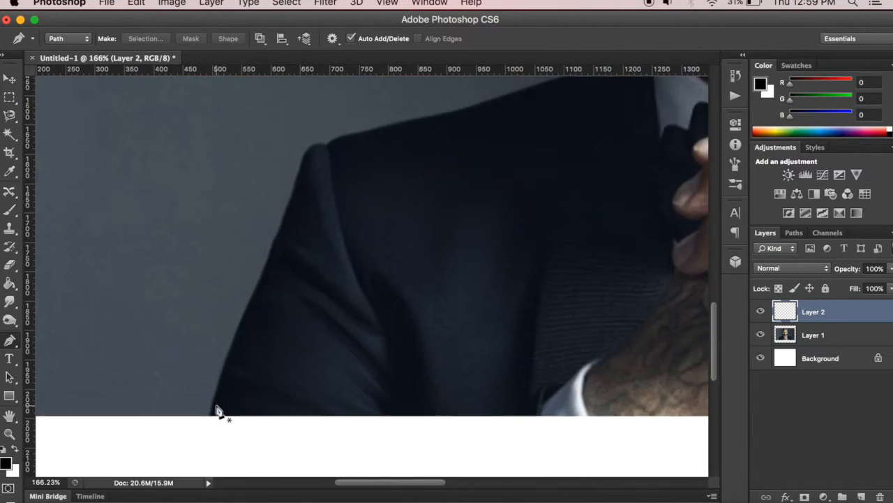
scroll(217, 412, up, 4)
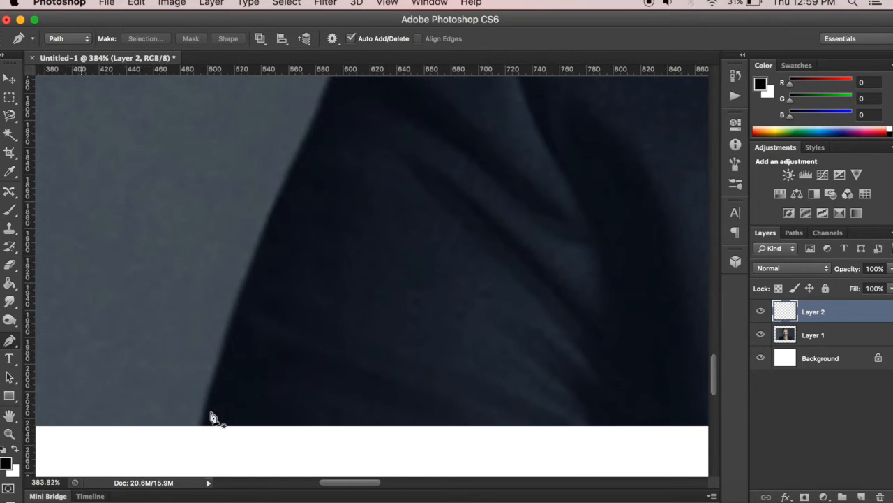
click(202, 424)
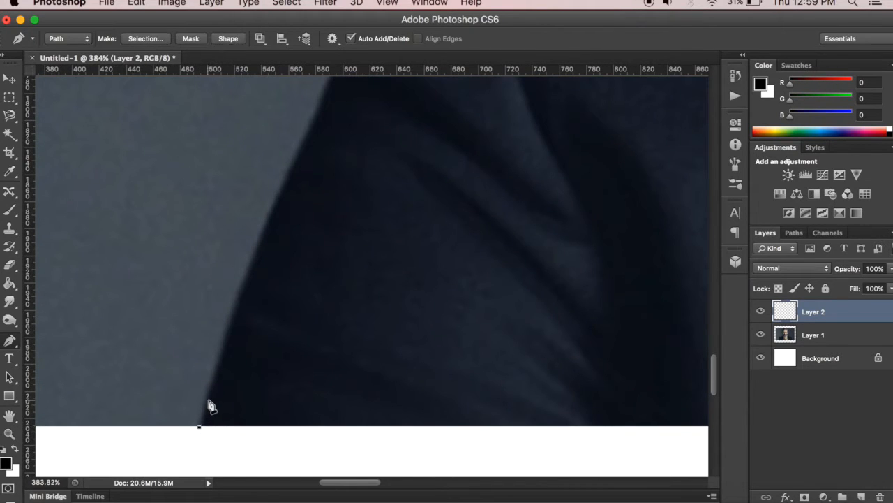
click(209, 395)
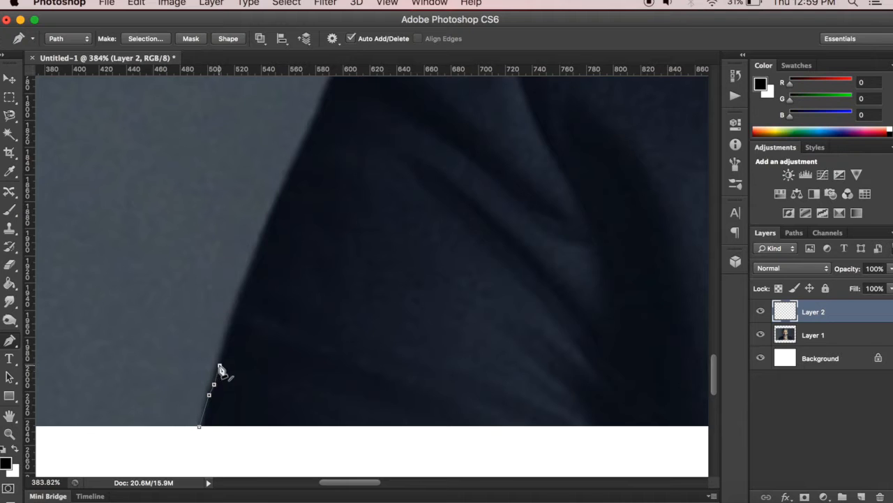
click(223, 352)
click(243, 284)
click(251, 270)
click(260, 247)
click(266, 227)
click(279, 204)
scroll(286, 227, up, 3)
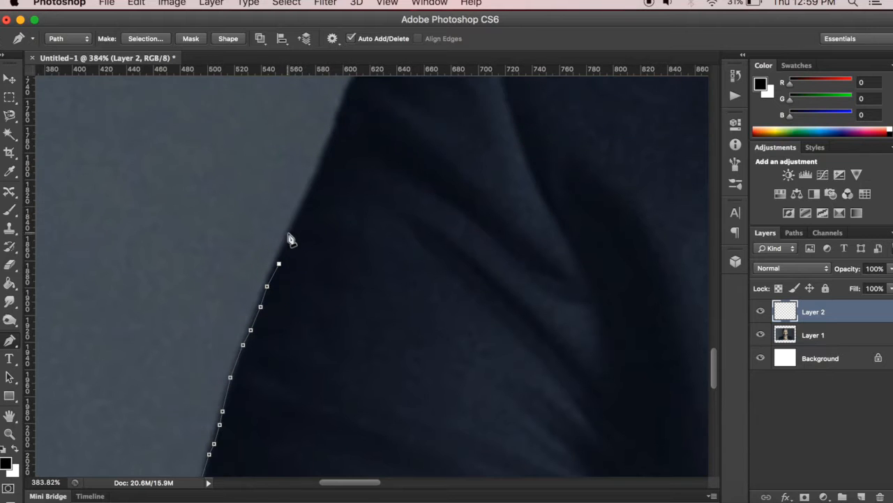
- Extend the path up the rest of the left-hand sleeve to the tip of the jacket shoulder
click(291, 238)
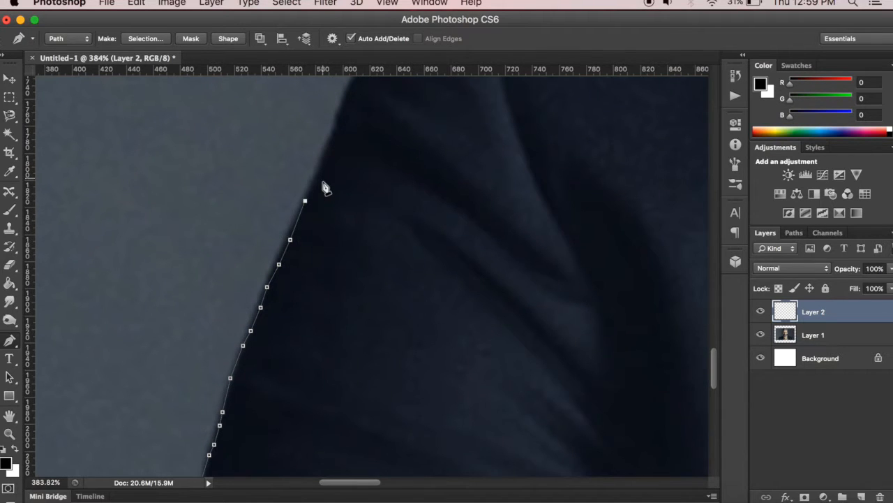
scroll(322, 180, up, 4)
click(322, 258)
click(333, 226)
click(345, 190)
click(356, 166)
click(361, 152)
scroll(364, 157, up, 5)
click(375, 231)
scroll(438, 181, up, 3)
- Continue the path along the top of the left-hand jacket shoulder up toward the collar and beard
click(441, 216)
click(468, 220)
click(528, 197)
scroll(529, 200, down, 5)
scroll(489, 279, up, 5)
click(392, 301)
click(492, 278)
scroll(546, 262, down, 3)
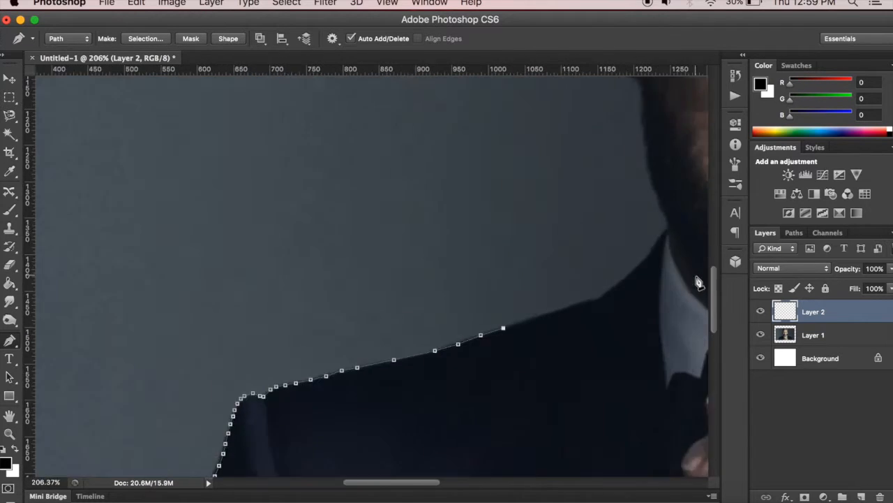
scroll(496, 325, up, 3)
click(526, 286)
click(558, 265)
click(584, 241)
click(610, 214)
click(638, 175)
scroll(498, 257, up, 2)
- Trace the path up the left-hand edge of the beard and around the ear
click(499, 258)
scroll(474, 223, up, 2)
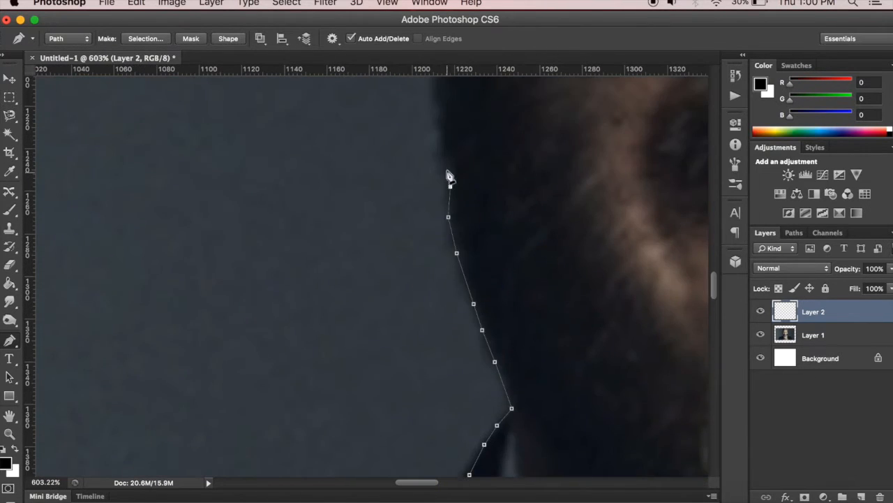
click(437, 199)
scroll(433, 203, up, 2)
click(398, 299)
click(342, 229)
scroll(310, 202, up, 3)
click(299, 261)
scroll(300, 232, up, 3)
click(251, 175)
click(296, 115)
scroll(311, 183, up, 3)
click(305, 153)
- Extend the path from above the left-hand ear up the side of the hair
scroll(309, 175, up, 3)
click(310, 238)
scroll(317, 230, up, 3)
click(339, 241)
click(324, 204)
click(316, 162)
scroll(320, 164, up, 3)
click(343, 212)
scroll(343, 214, up, 3)
click(377, 300)
click(416, 233)
click(439, 187)
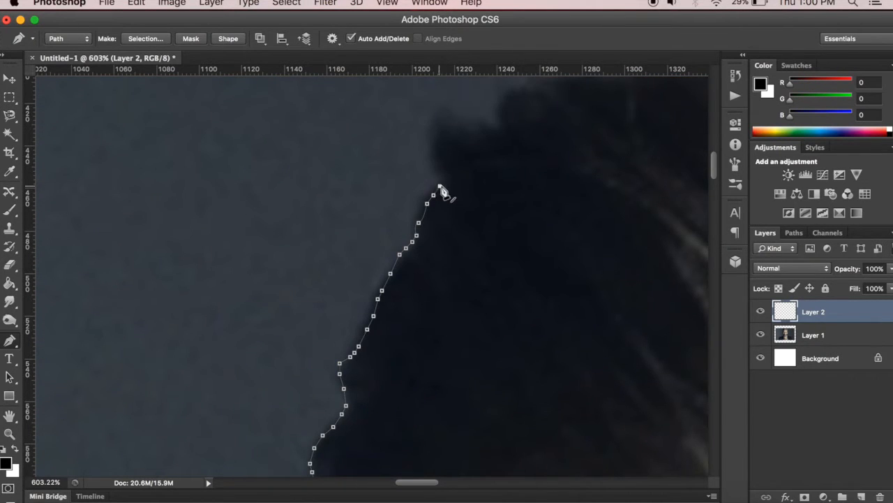
- Follow the uneven upper-left hairline with closely spaced path points toward the photo's top edge
click(442, 120)
click(481, 135)
scroll(481, 135, up, 3)
click(361, 232)
click(416, 178)
click(489, 159)
scroll(519, 165, up, 5)
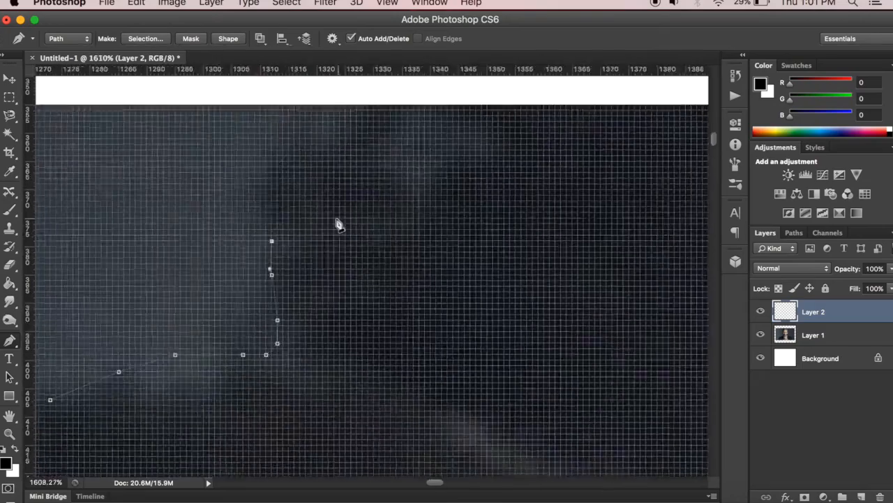
- Carry the path over the hair and down its right-hand edge to the temple
scroll(434, 175, down, 10)
scroll(457, 147, up, 5)
scroll(644, 193, down, 1)
scroll(580, 130, up, 1)
scroll(297, 257, up, 1)
click(290, 236)
click(329, 292)
click(375, 383)
scroll(377, 388, down, 3)
click(409, 331)
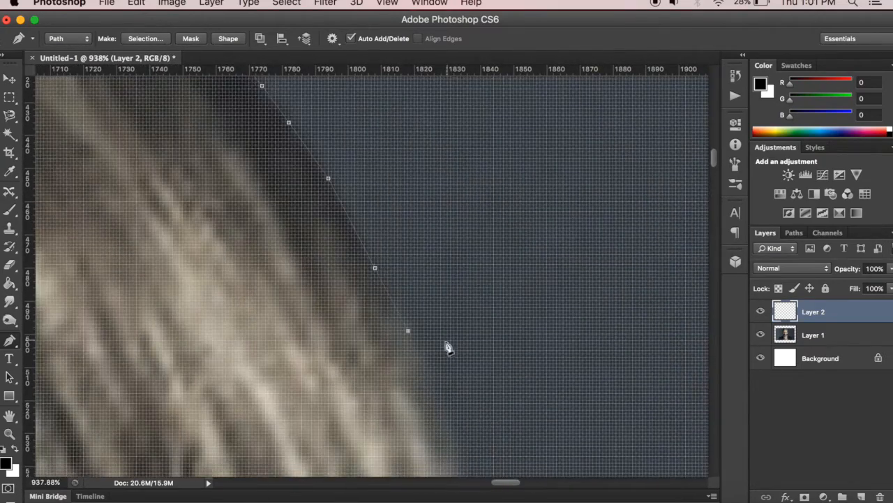
scroll(446, 336, down, 2)
click(442, 325)
click(460, 401)
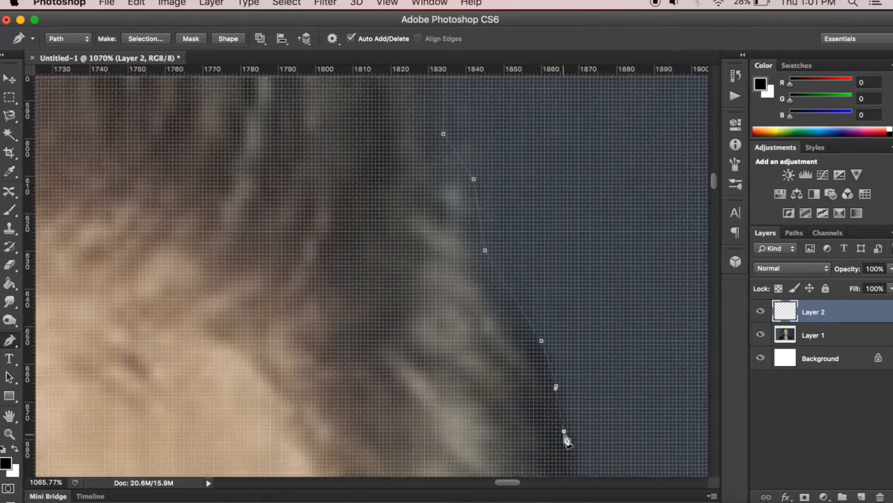
- Trace the path below the right-hand temple and around the ear
scroll(614, 463, down, 5)
scroll(594, 425, up, 3)
click(572, 342)
scroll(578, 363, down, 5)
click(571, 248)
click(564, 297)
scroll(566, 323, down, 3)
click(590, 319)
click(562, 427)
scroll(562, 430, down, 3)
scroll(559, 414, down, 2)
click(534, 403)
- Continue the path below the right-hand ear, down the edge of the beard to the top of the jacket collar
scroll(533, 406, down, 4)
click(459, 373)
scroll(458, 405, down, 5)
click(425, 386)
scroll(426, 387, down, 5)
click(435, 295)
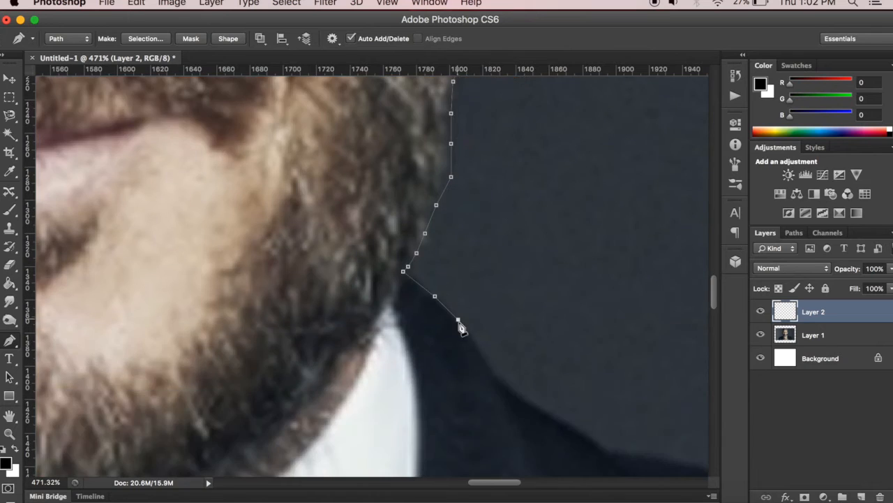
- Trace the path along the right-hand collar and shoulder slope and around the shoulder's outer corner
click(459, 319)
click(590, 452)
scroll(613, 461, down, 10)
scroll(452, 314, up, 8)
click(426, 320)
click(675, 382)
scroll(661, 360, up, 8)
click(652, 407)
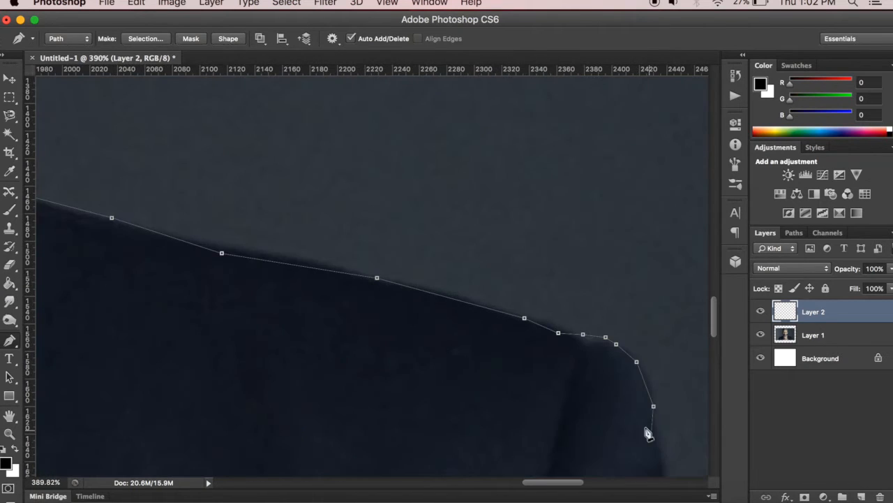
- Extend the path down the outer edge of the right-hand sleeve to the photo's bottom edge
scroll(655, 443, down, 5)
click(690, 419)
scroll(660, 431, down, 5)
click(393, 259)
click(425, 366)
scroll(456, 413, down, 3)
scroll(477, 375, down, 3)
click(499, 408)
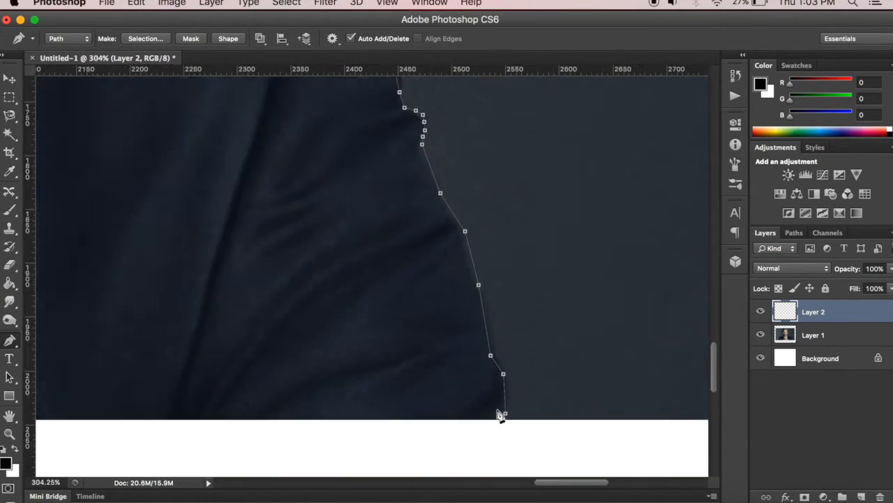
- Close the path along the photo's bottom edge at its starting point on the left-hand sleeve
scroll(351, 340, down, 12)
scroll(312, 310, up, 4)
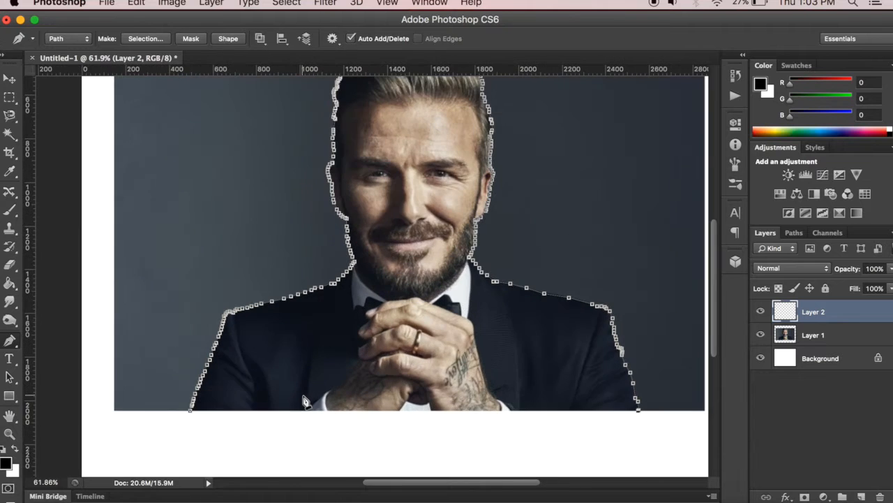
scroll(309, 366, down, 2)
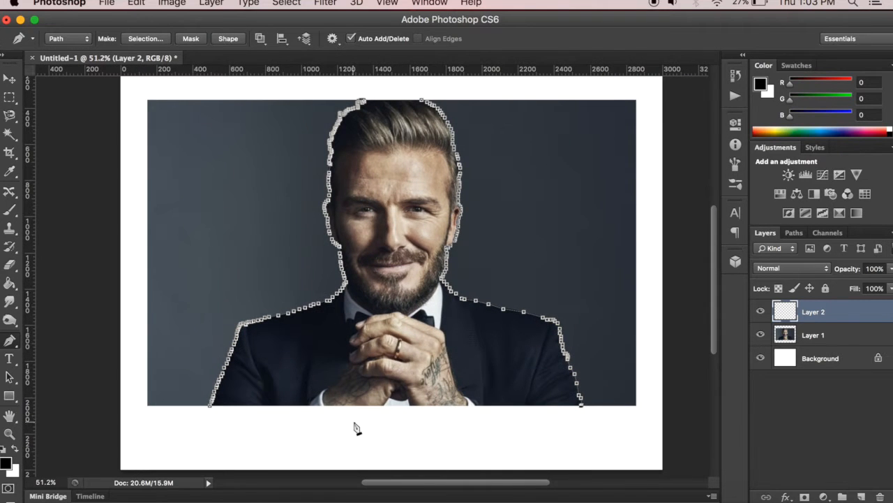
scroll(210, 411, up, 6)
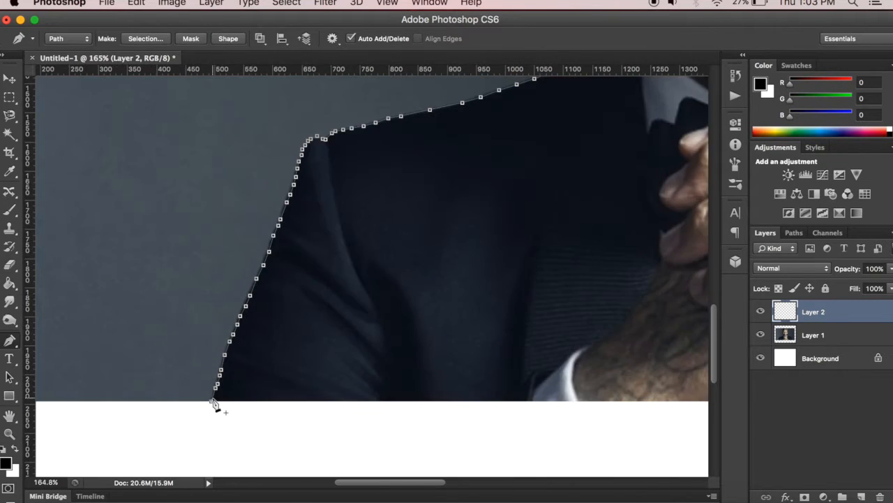
click(213, 400)
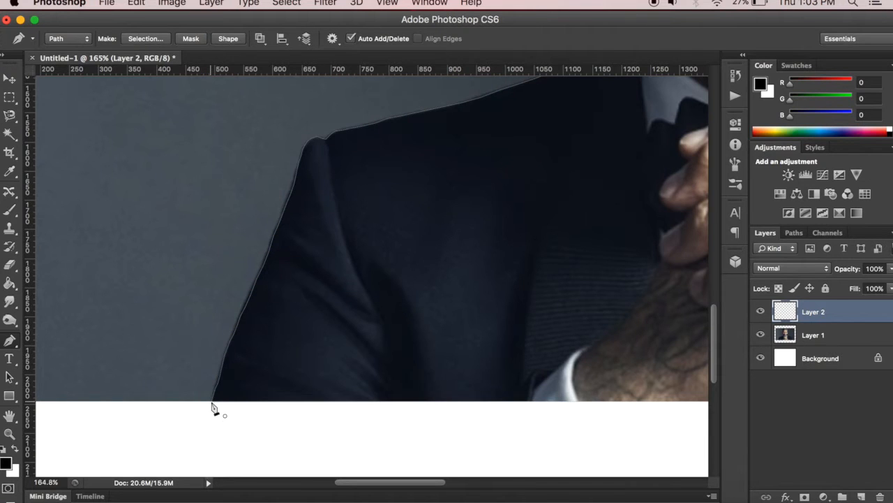
scroll(235, 389, down, 6)
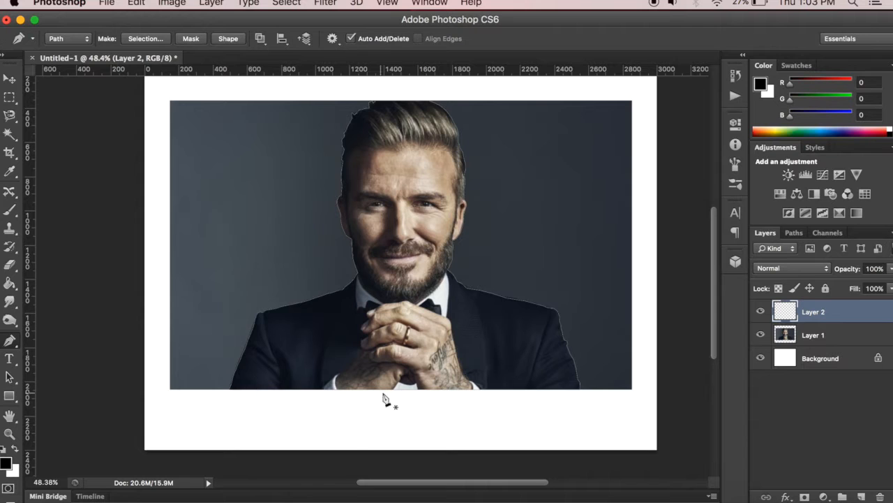
- Switch to the Brush tool and set its blending mode to Normal
scroll(262, 321, up, 2)
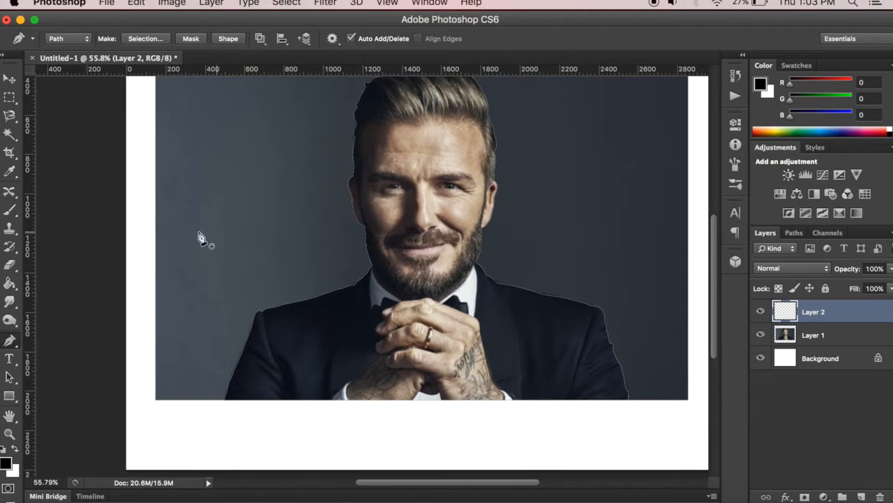
click(10, 212)
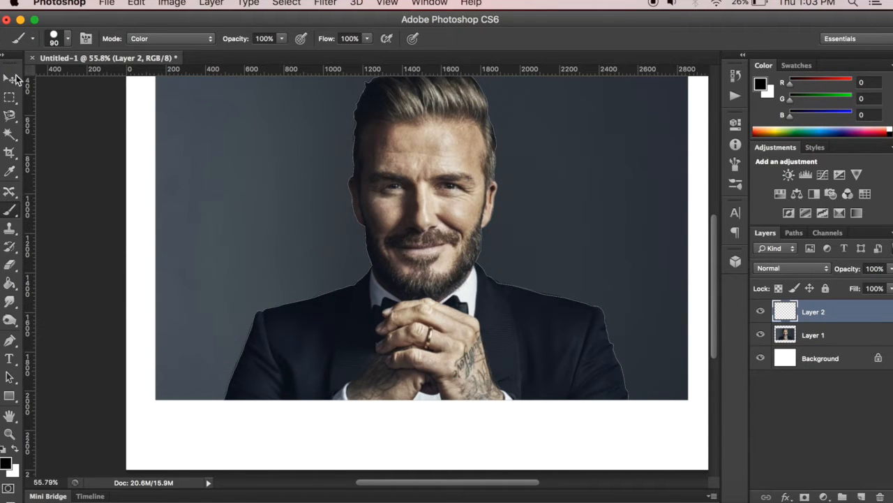
click(8, 214)
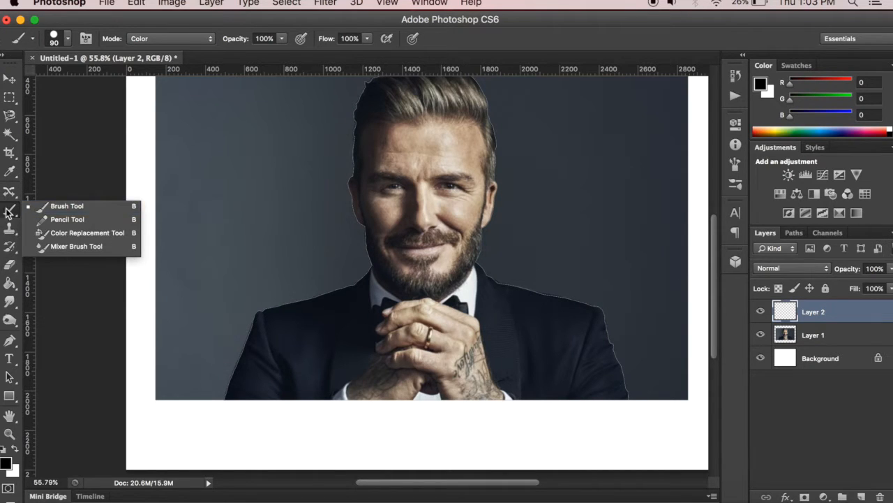
click(66, 208)
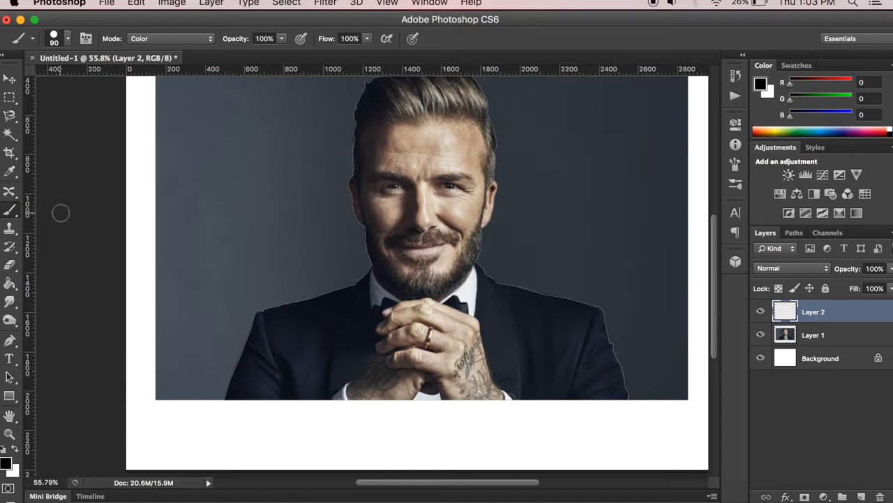
click(180, 39)
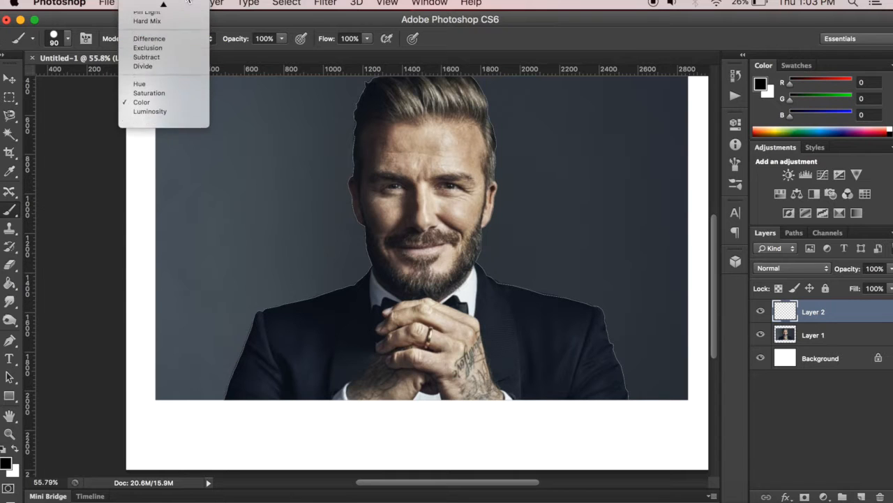
click(197, 20)
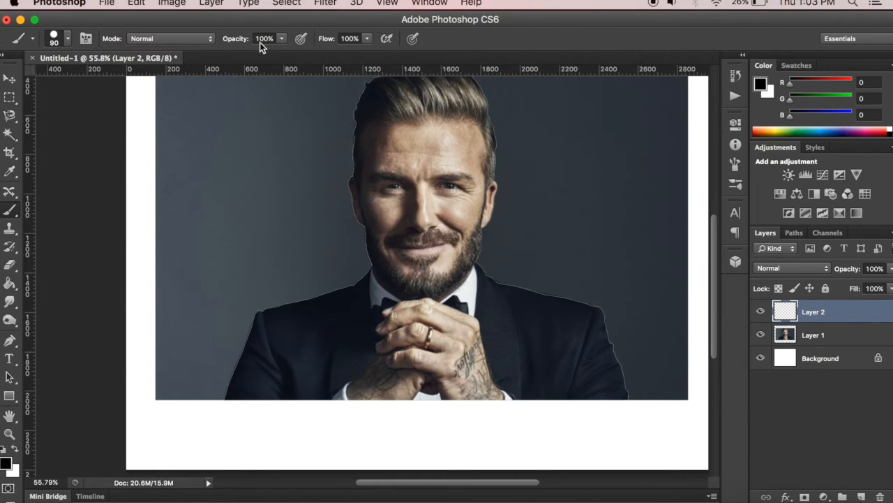
- Set the brush size to 5 px
click(67, 41)
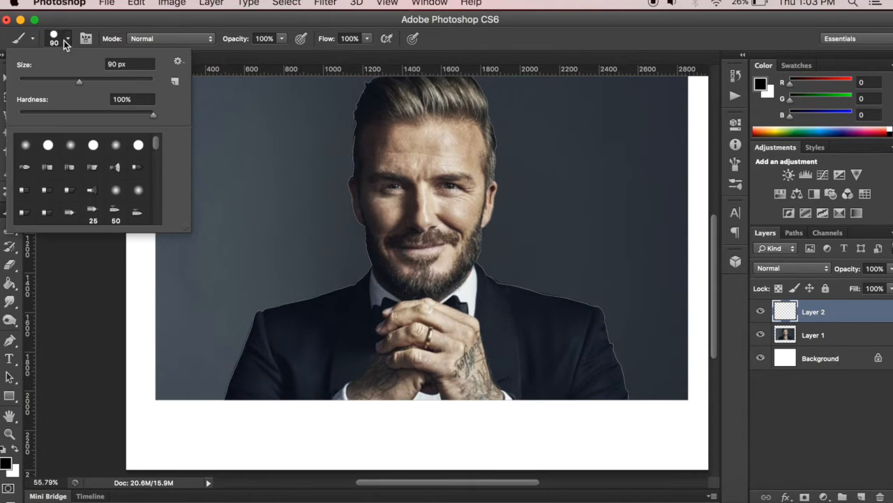
double_click(113, 64)
text(5)
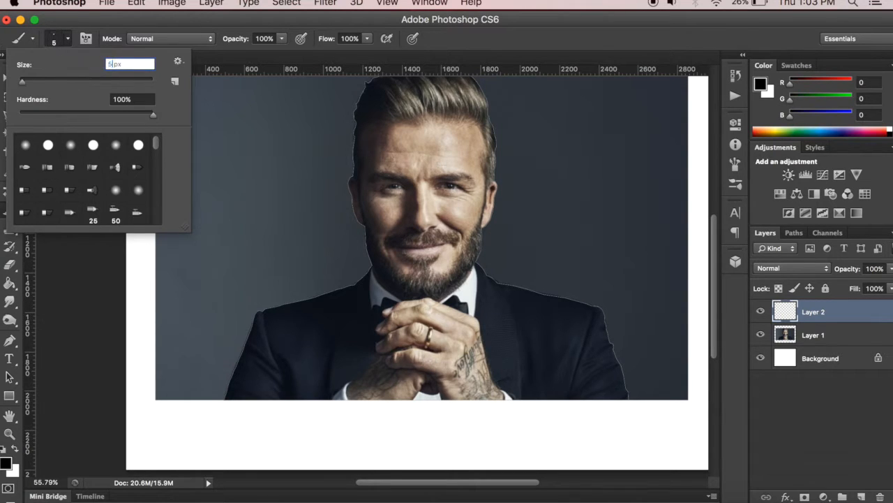
key(Return)
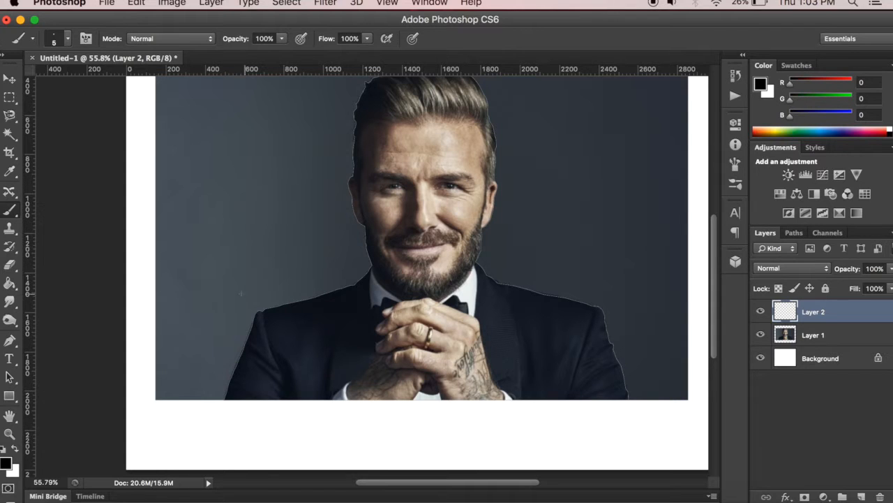
click(66, 40)
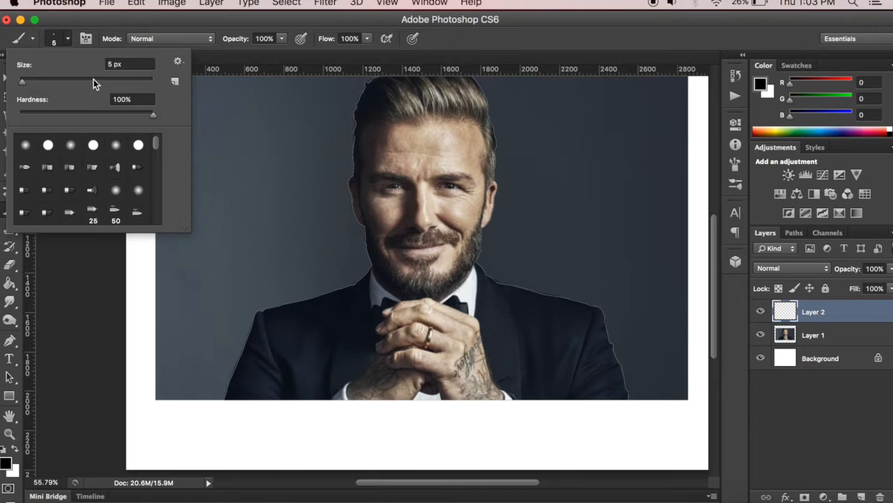
click(69, 39)
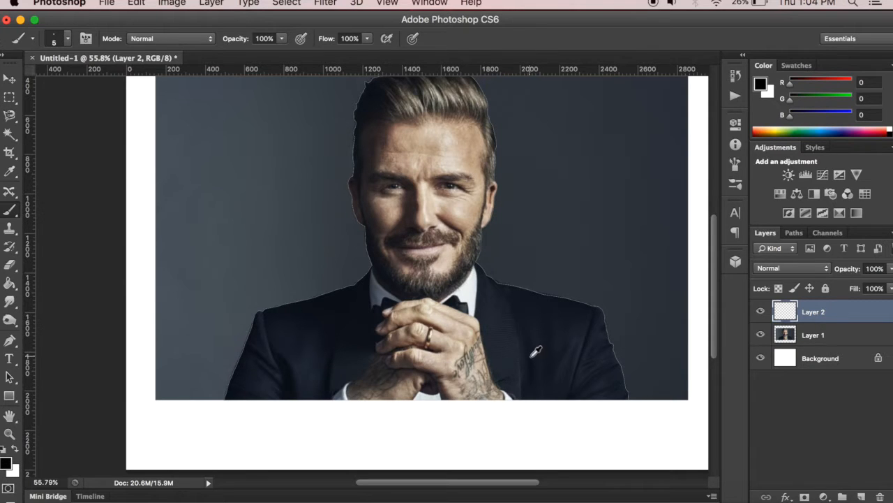
- Stroke the traced path on Layer 2 with the Brush, without simulated pressure, and delete the path
scroll(593, 338, up, 2)
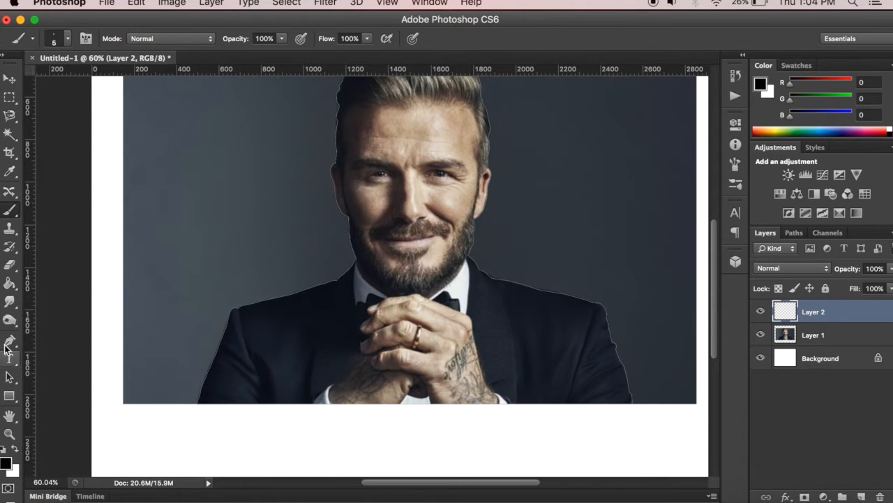
click(8, 345)
scroll(530, 331, up, 2)
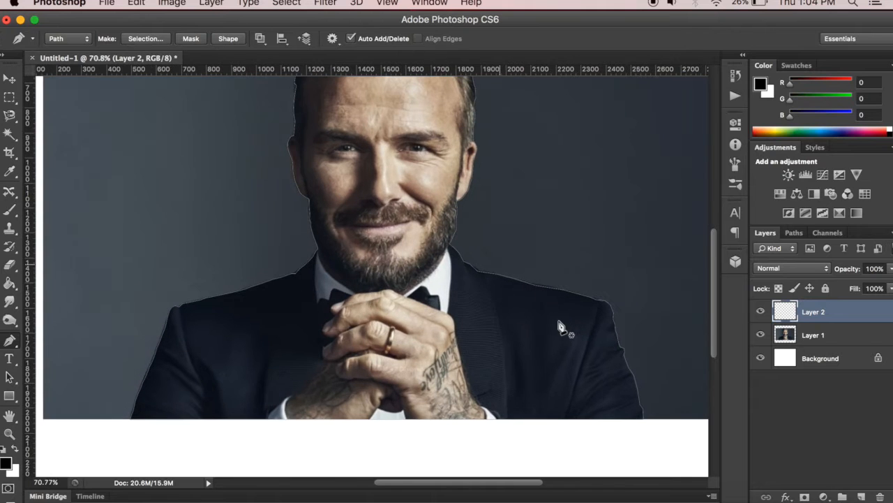
right_click(217, 296)
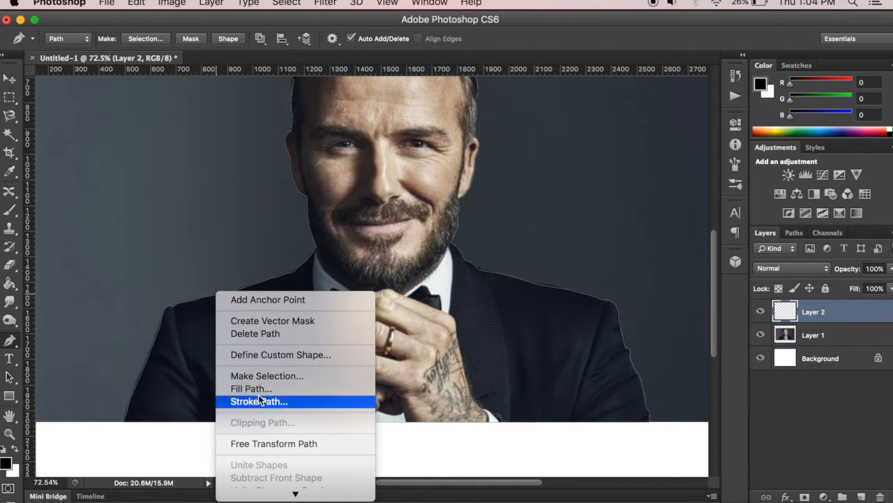
click(326, 401)
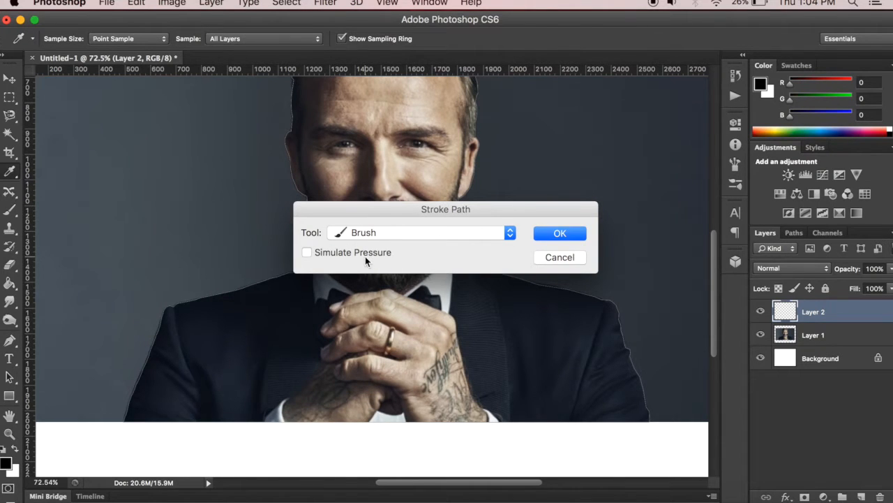
click(569, 236)
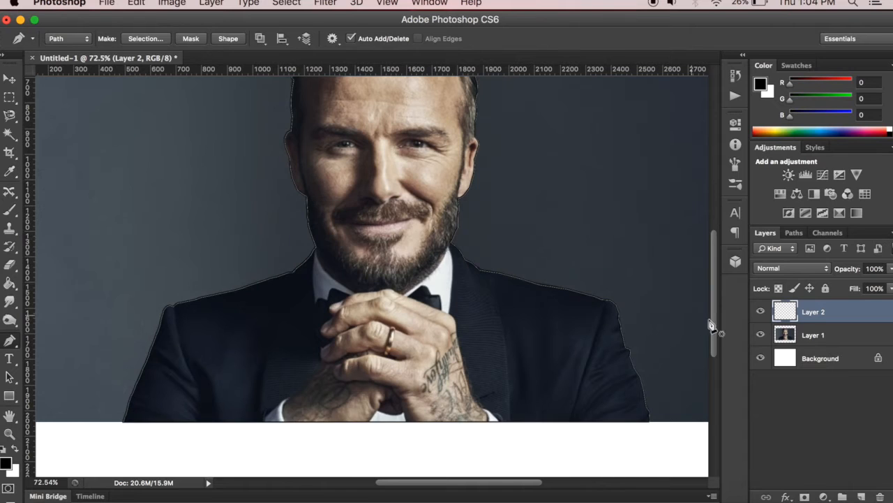
right_click(623, 344)
click(649, 373)
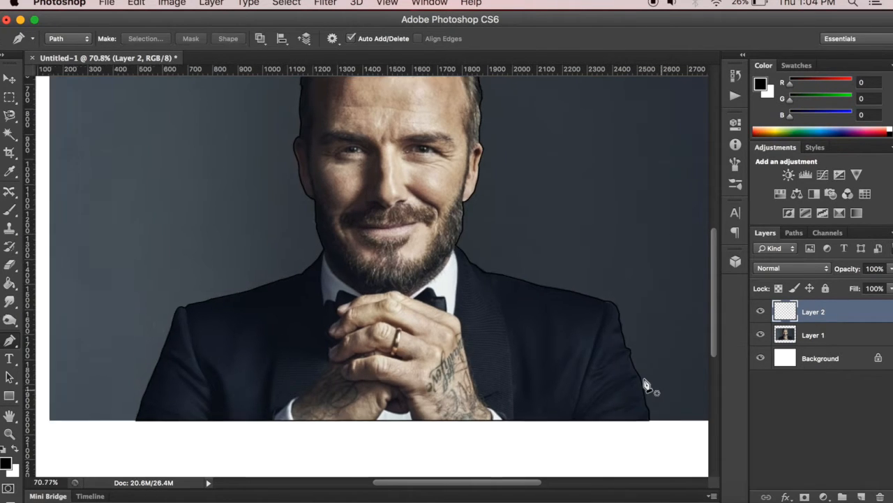
- Hide Layer 1 to check the black outline on its own, and show the photo again
scroll(634, 363, down, 6)
scroll(453, 344, up, 2)
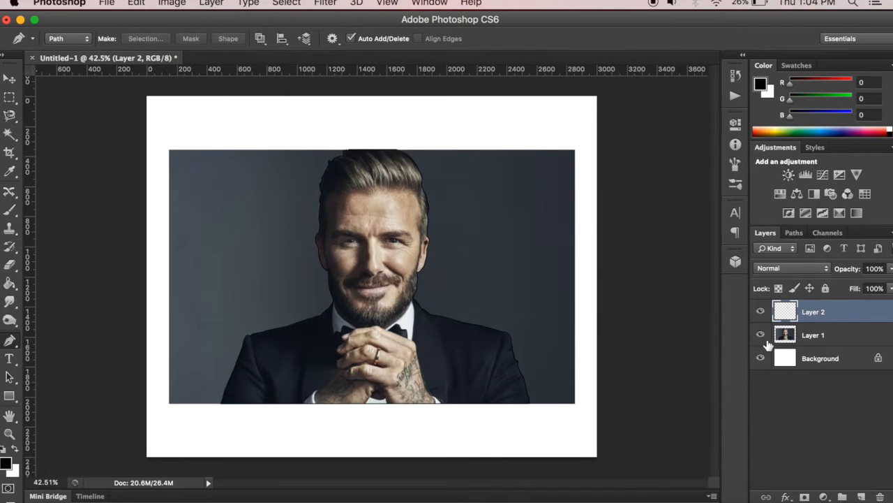
click(760, 335)
scroll(271, 363, up, 3)
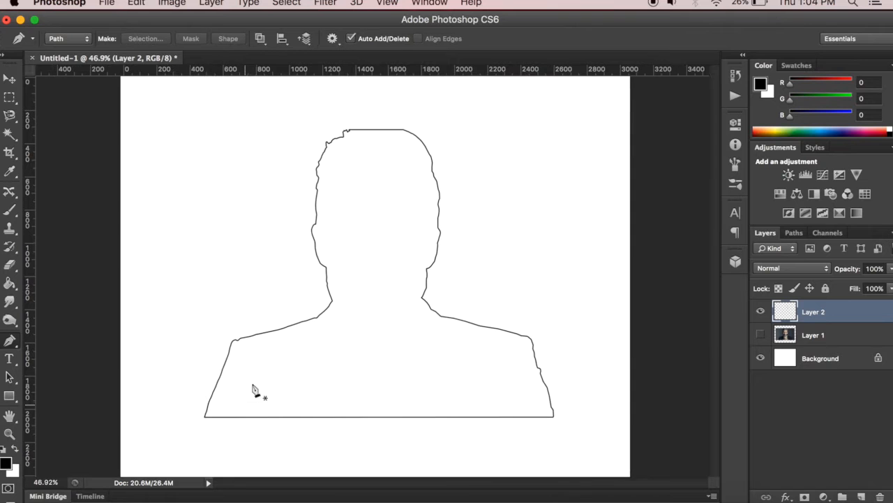
scroll(230, 419, up, 2)
click(763, 336)
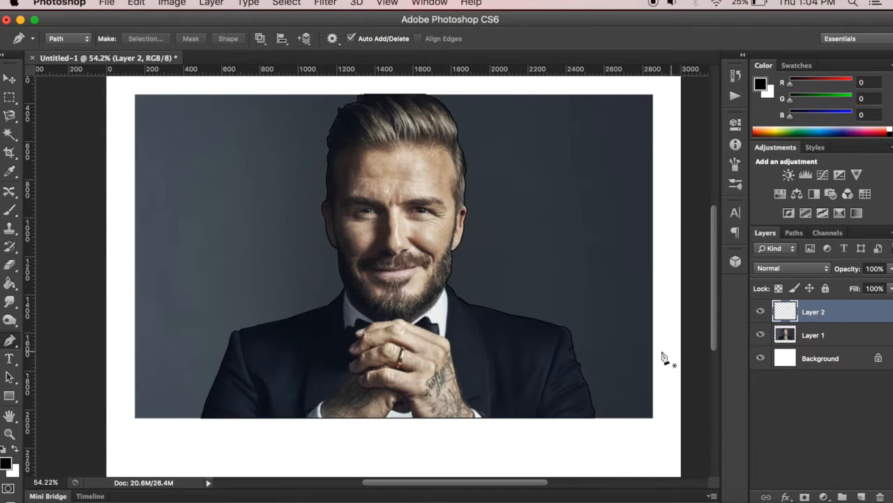
- Examine the stroked outline against the photo around the man's head, hands and shoulders
scroll(469, 307, down, 2)
scroll(488, 315, up, 4)
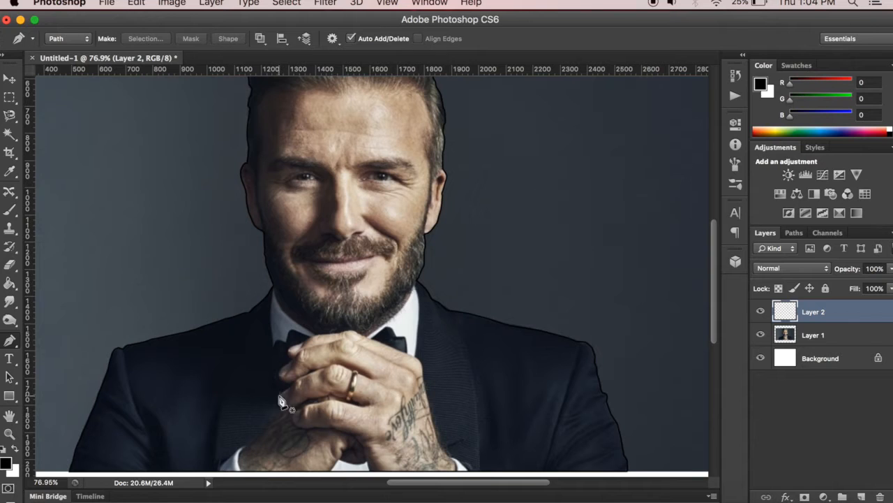
scroll(405, 418, down, 1)
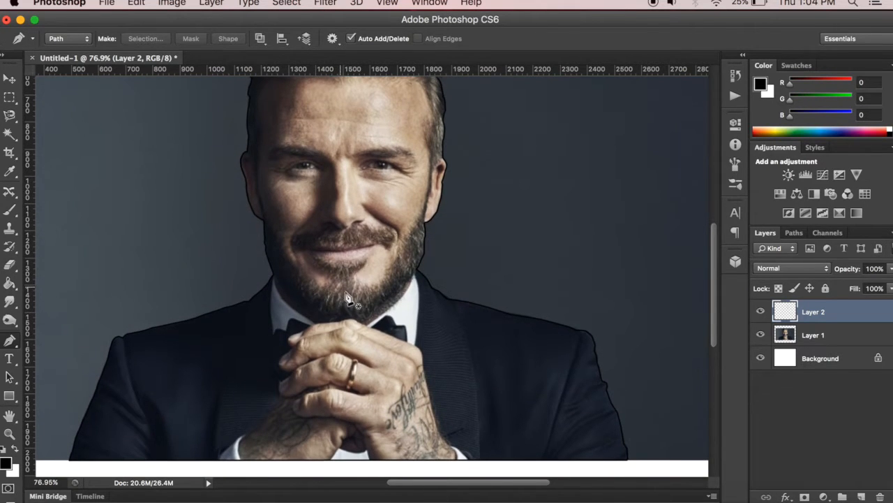
scroll(328, 318, down, 2)
scroll(356, 303, up, 4)
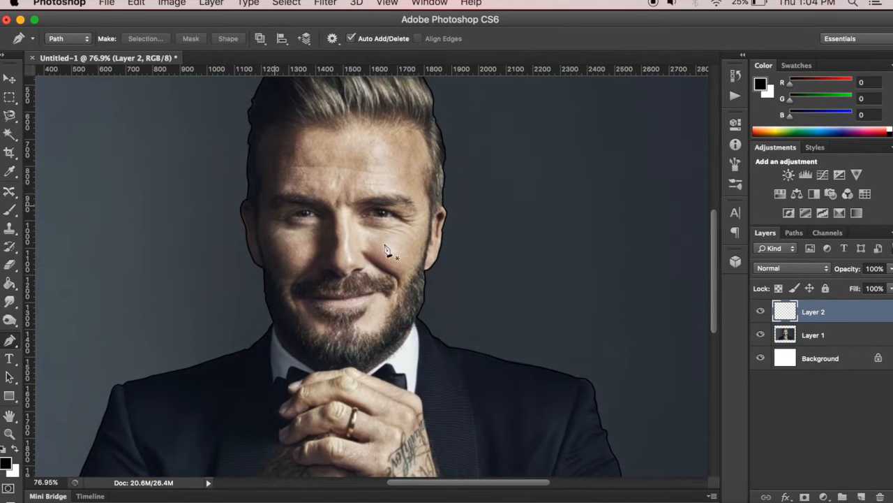
scroll(379, 256, down, 3)
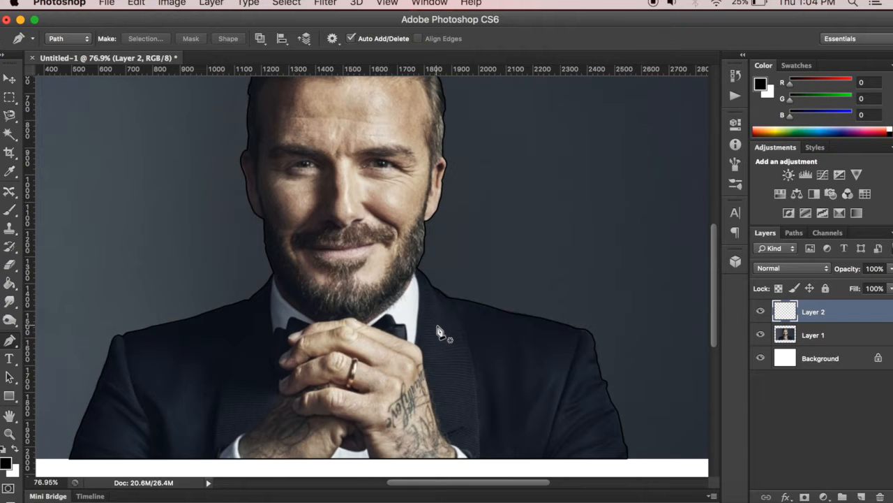
scroll(322, 257, up, 3)
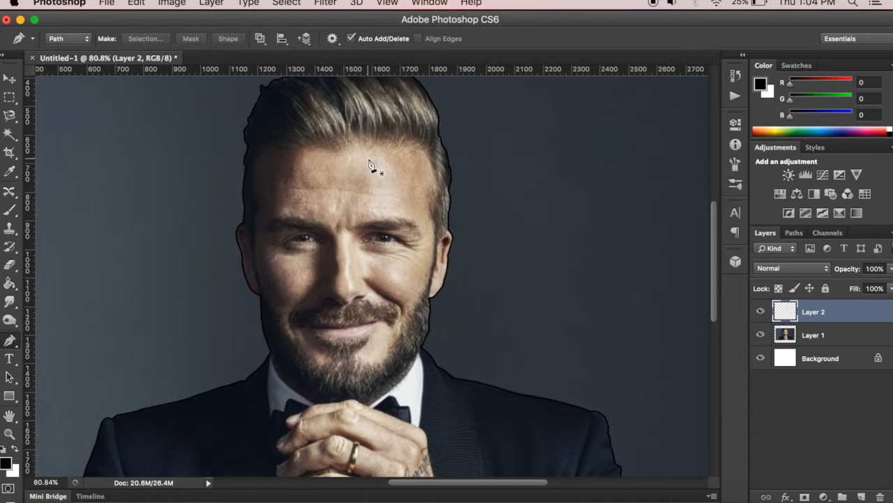
scroll(340, 158, down, 2)
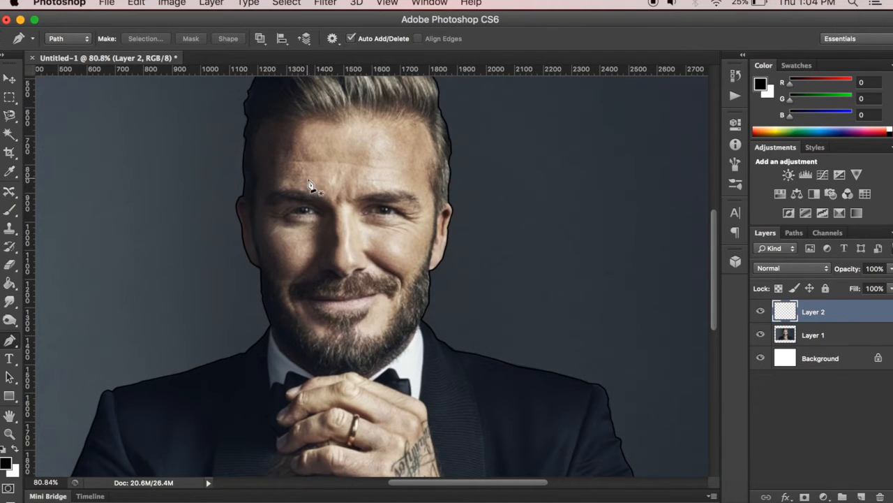
scroll(312, 222, down, 5)
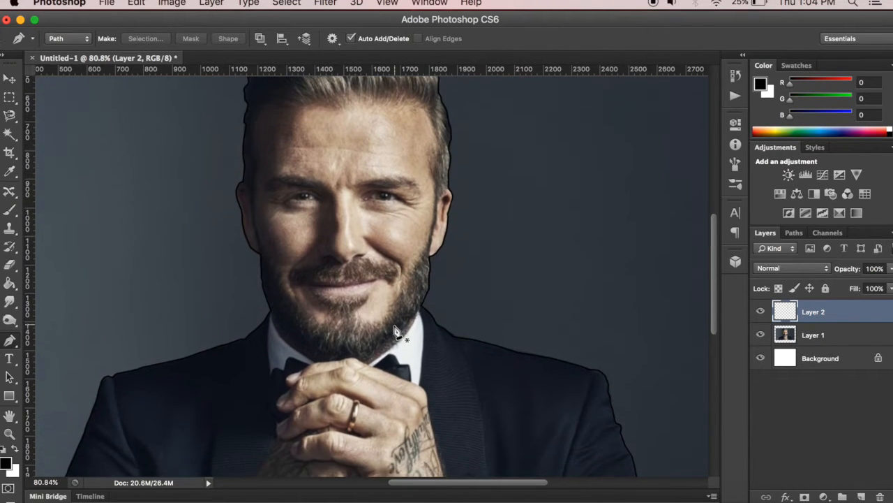
- Look over the collar, clasped hands and jacket inside the outline at different magnifications, with Layer 2 as the active layer
scroll(375, 341, down, 5)
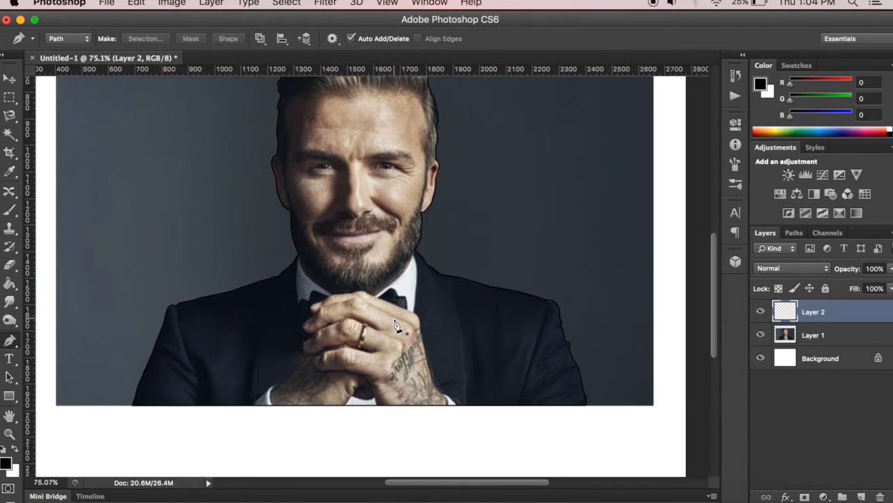
scroll(370, 209, up, 2)
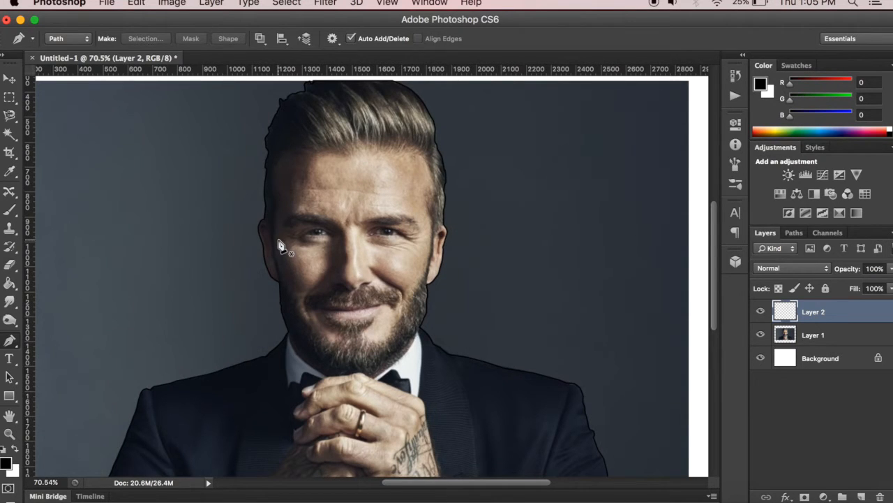
scroll(281, 246, down, 2)
scroll(520, 432, down, 4)
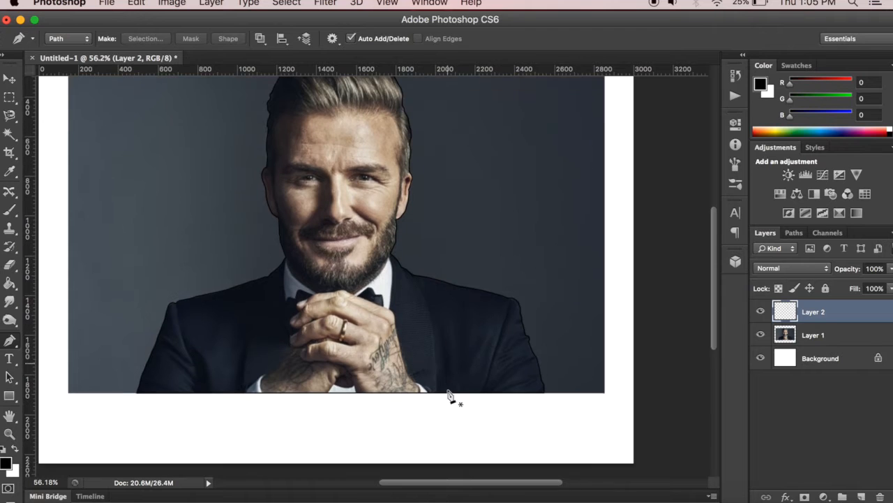
scroll(241, 289, up, 6)
scroll(283, 380, down, 2)
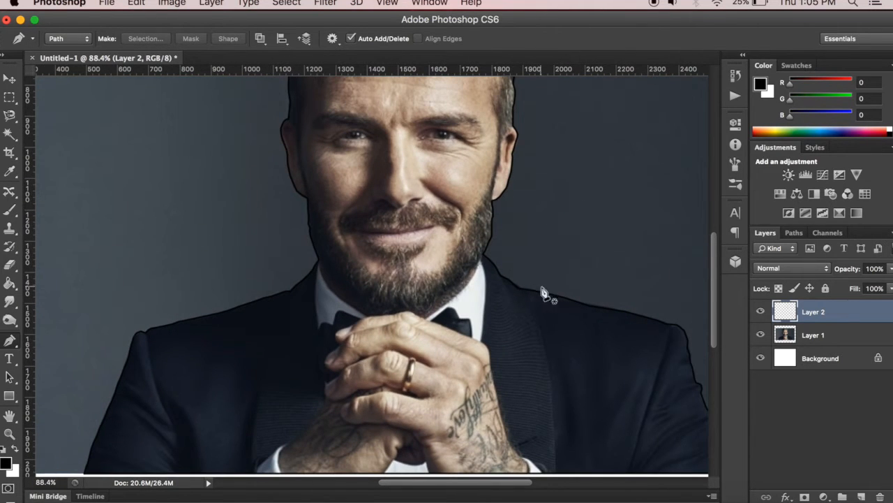
click(880, 340)
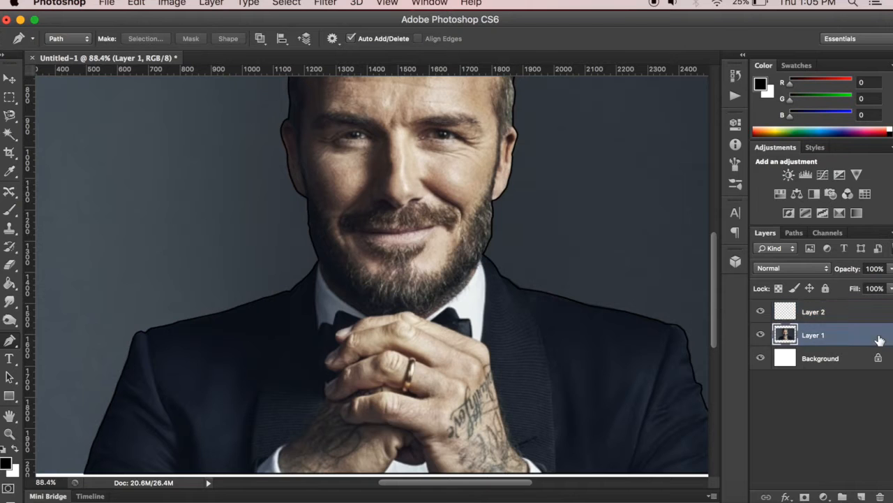
click(822, 316)
scroll(349, 284, down, 2)
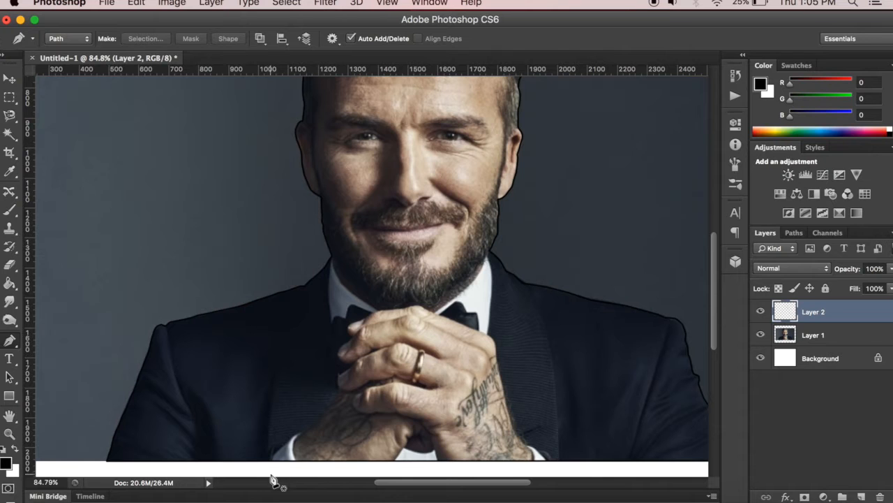
scroll(514, 369, down, 8)
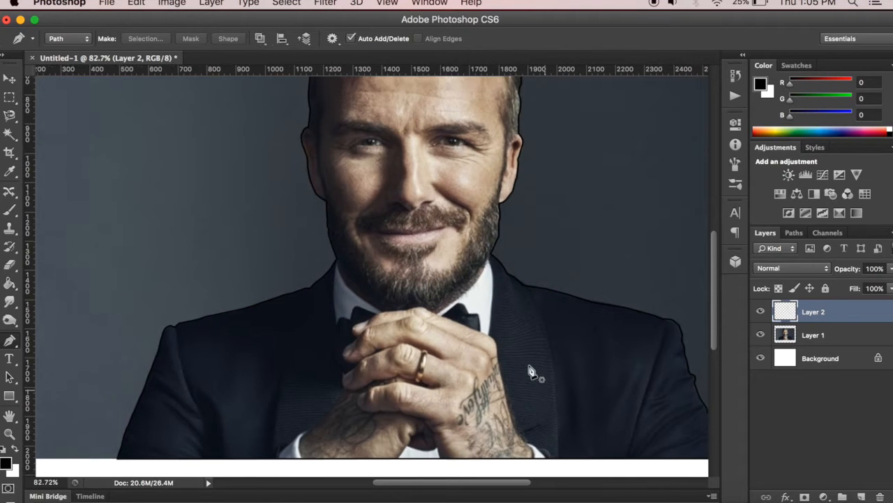
scroll(353, 387, up, 10)
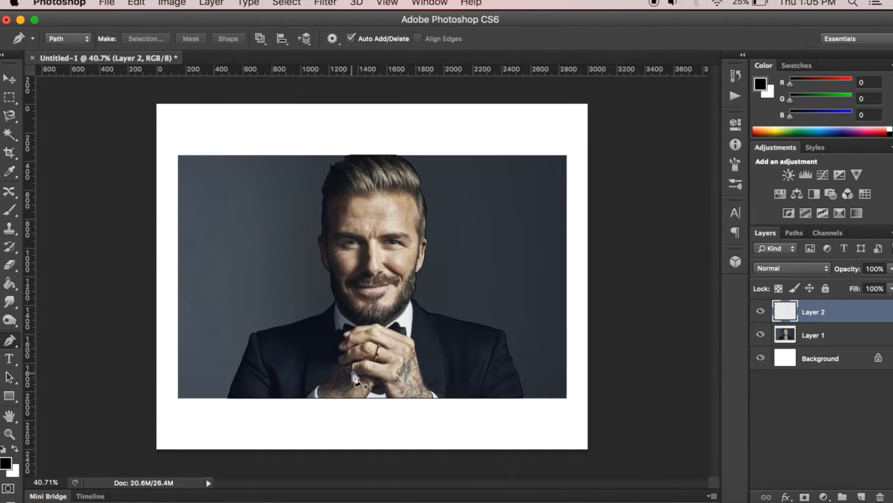
- Start a Pen path where the outline's neck meets the left-hand shoulder, tracing the jacket edge down past the shirt collar and bow tie
scroll(311, 209, up, 3)
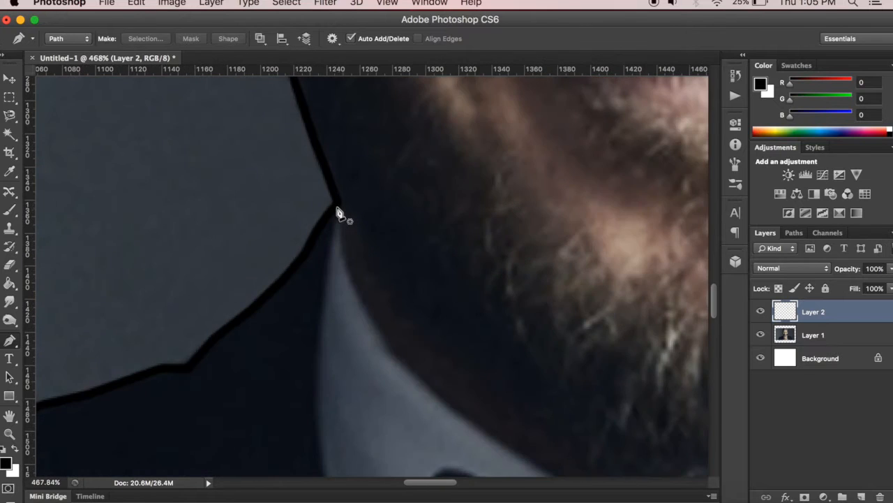
click(339, 203)
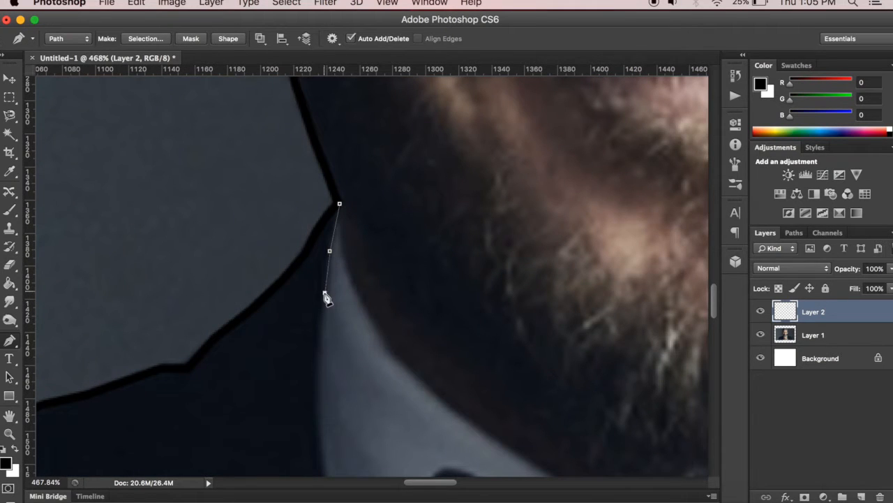
click(318, 341)
scroll(319, 335, down, 5)
click(317, 322)
click(325, 370)
click(328, 413)
scroll(349, 411, down, 5)
scroll(337, 389, down, 10)
scroll(341, 333, up, 9)
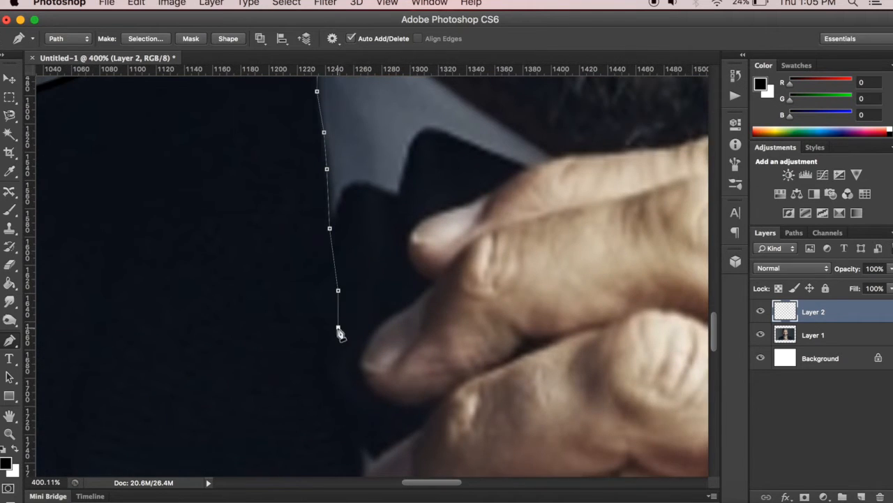
- Continue the path down the jacket edge past the fingers and along the tattooed forearm
click(359, 372)
click(362, 417)
scroll(360, 419, down, 1)
click(360, 413)
scroll(358, 418, down, 3)
click(343, 323)
click(300, 383)
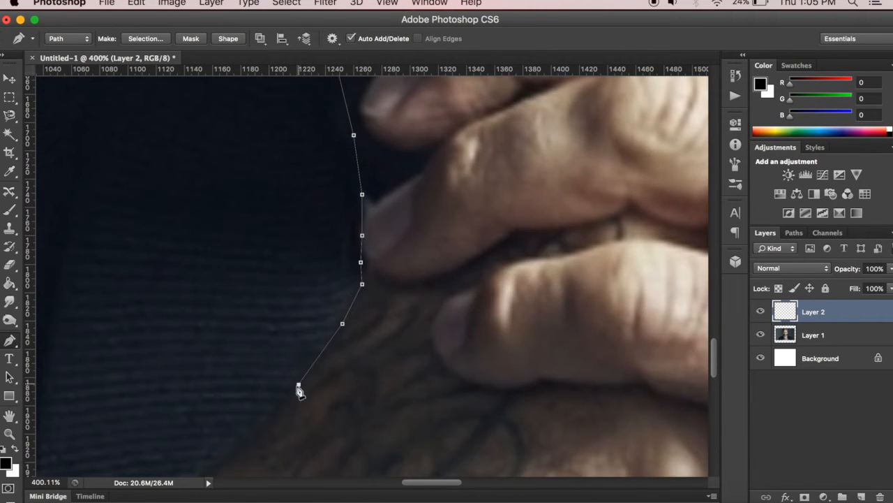
click(259, 431)
- Extend the path around the white shirt cuff and end it at the photo's lower edge
scroll(260, 431, down, 5)
scroll(307, 325, up, 5)
click(313, 318)
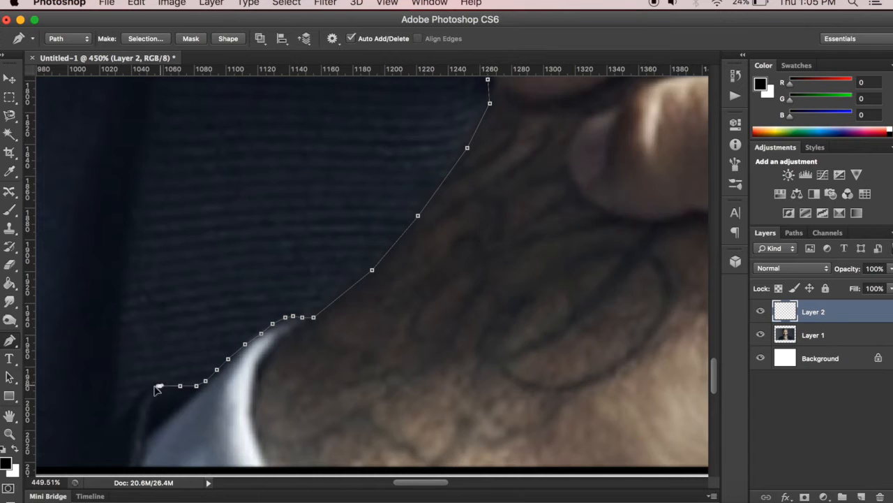
scroll(157, 389, down, 2)
scroll(153, 394, up, 4)
right_click(156, 391)
key(Escape)
right_click(200, 377)
key(Escape)
scroll(146, 401, down, 6)
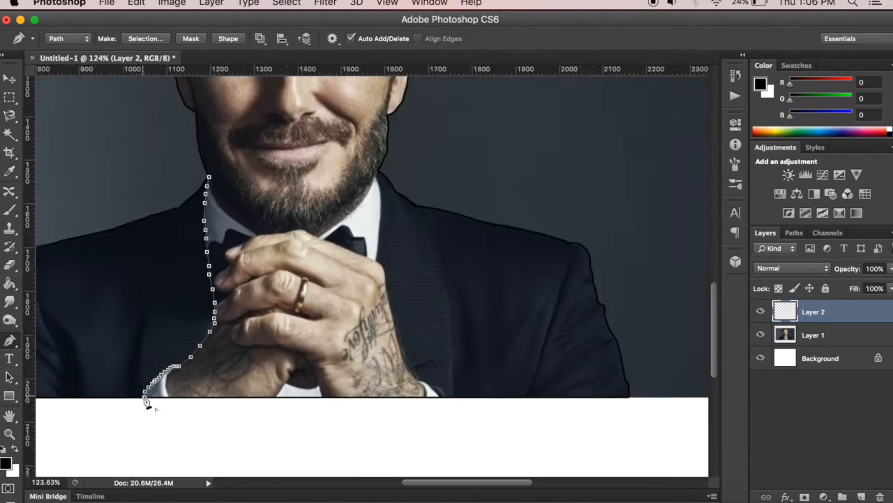
- Set the brush size to 4 px for the inner jacket line
scroll(146, 402, down, 3)
scroll(144, 355, up, 2)
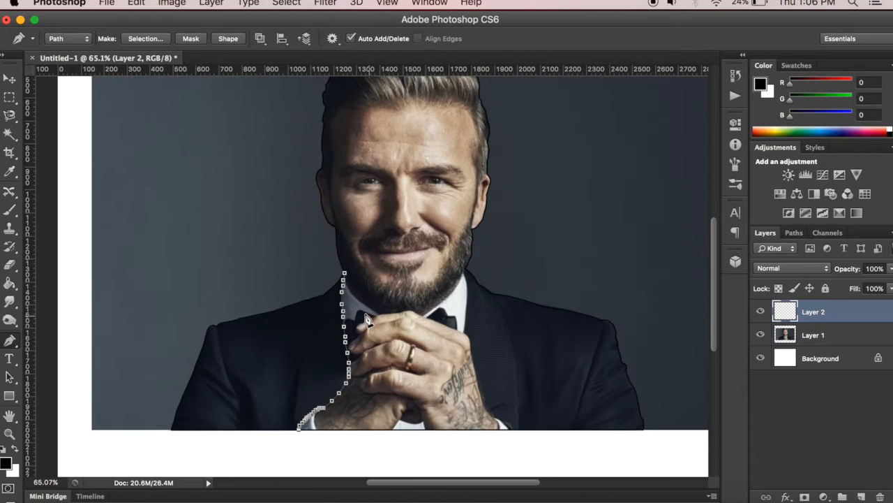
scroll(368, 319, up, 1)
scroll(358, 344, up, 1)
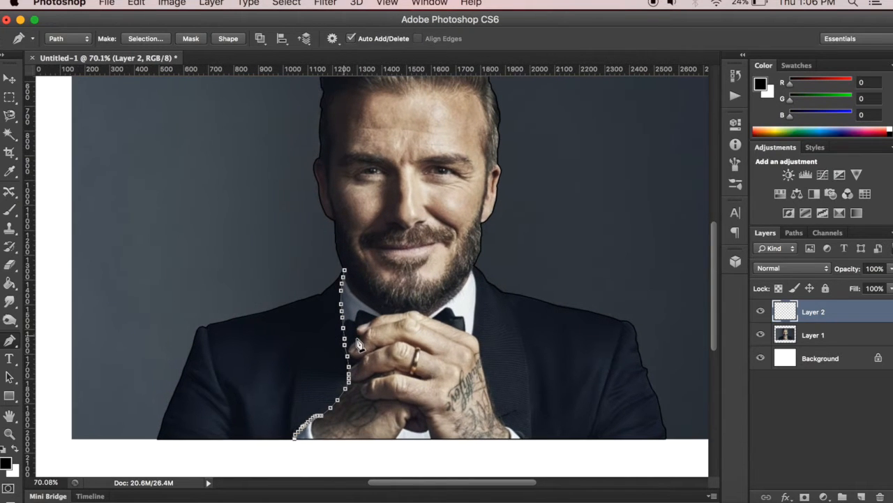
scroll(297, 350, up, 1)
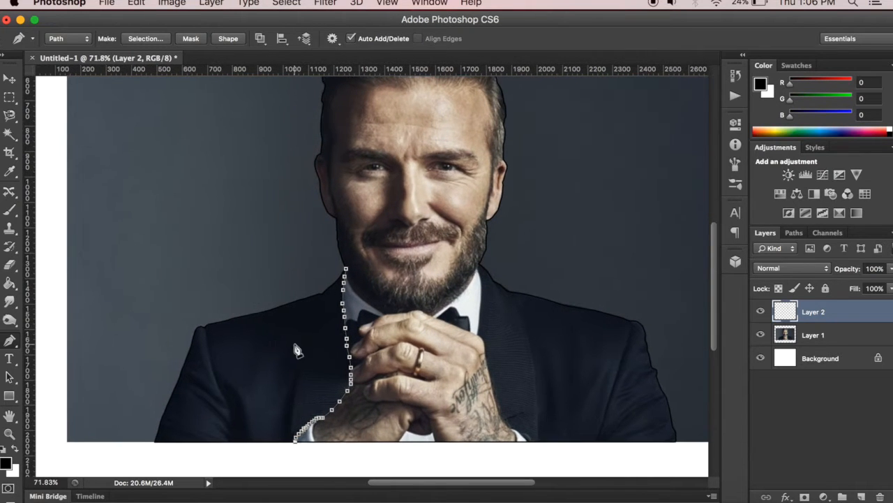
click(10, 211)
click(70, 38)
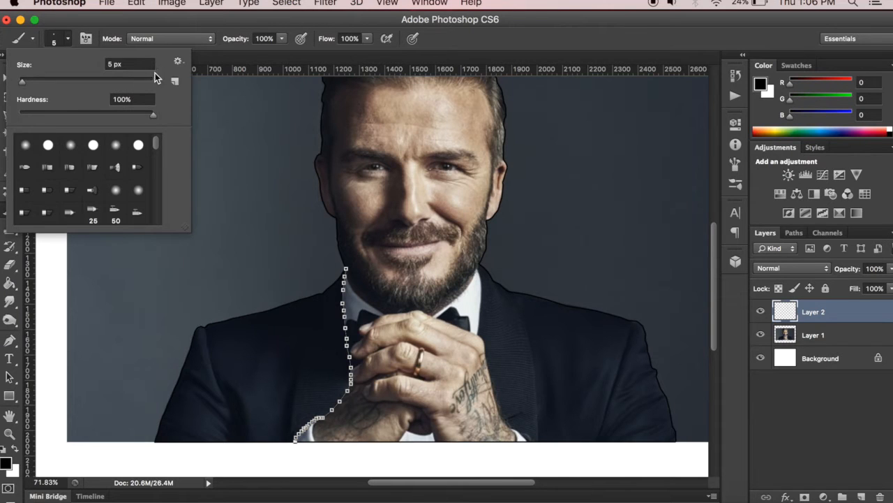
click(113, 61)
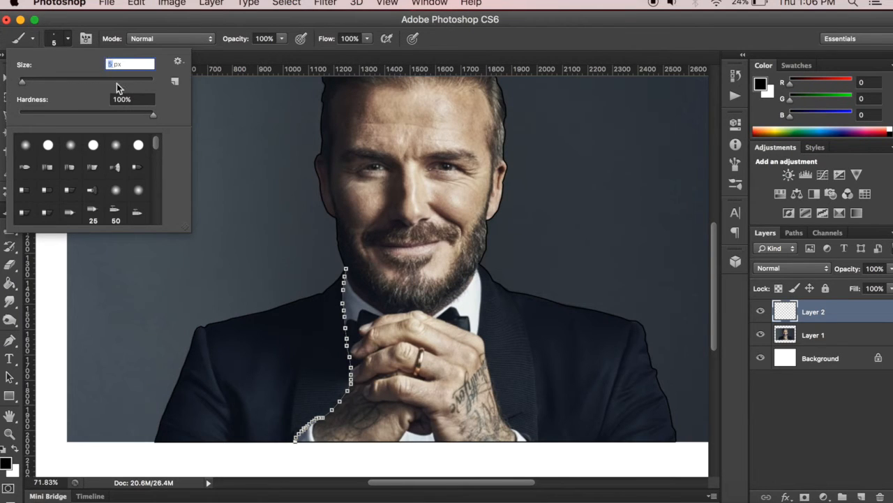
text(4)
key(Return)
scroll(309, 326, up, 5)
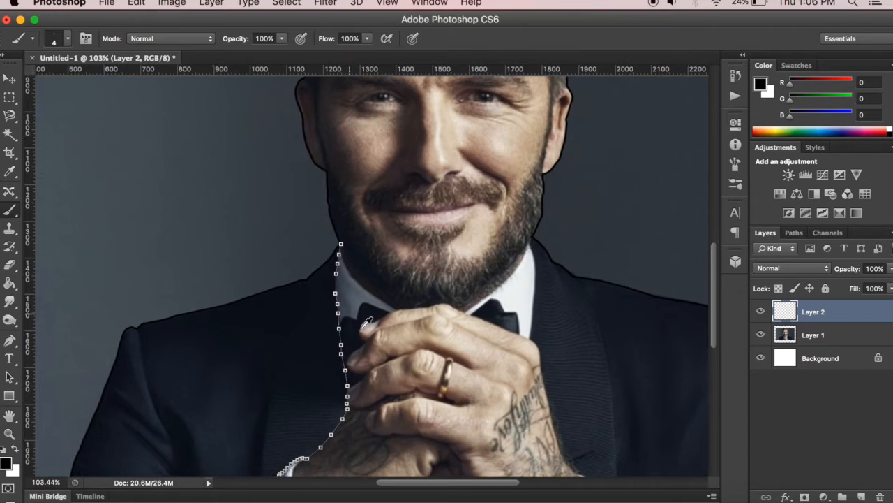
- Stroke the inner jacket path on Layer 2 with the Brush, without simulated pressure, and delete the path
click(10, 339)
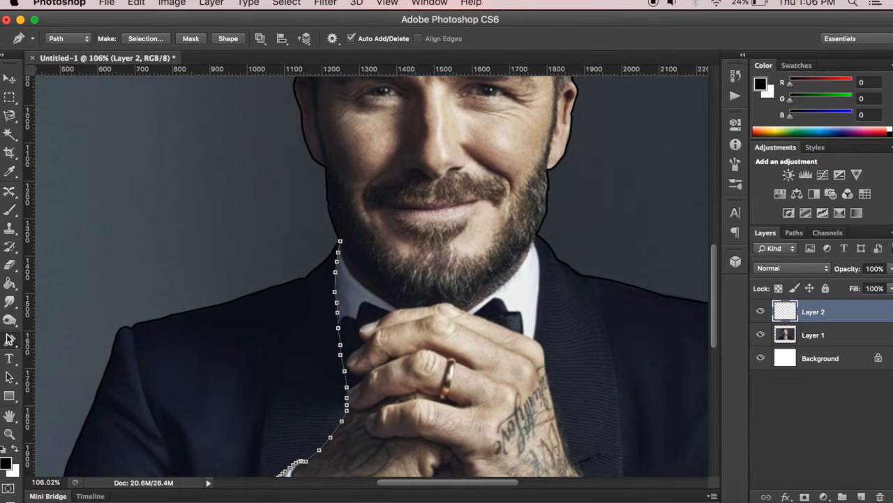
right_click(342, 334)
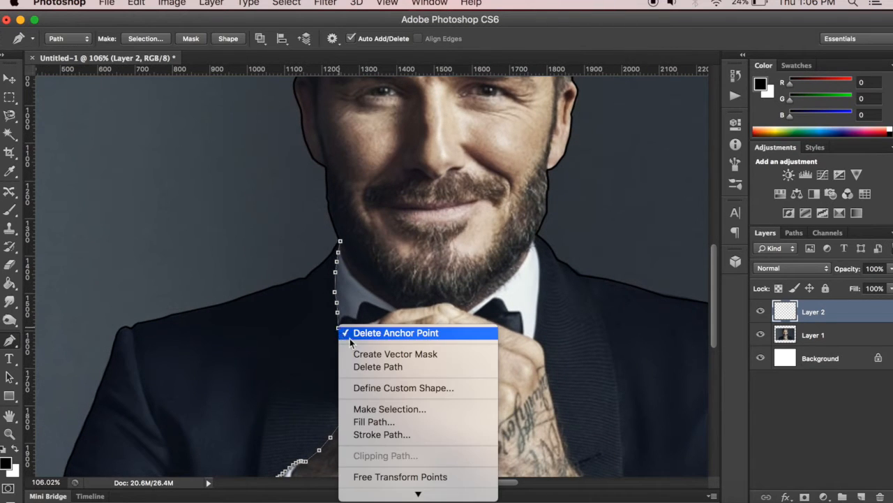
click(399, 434)
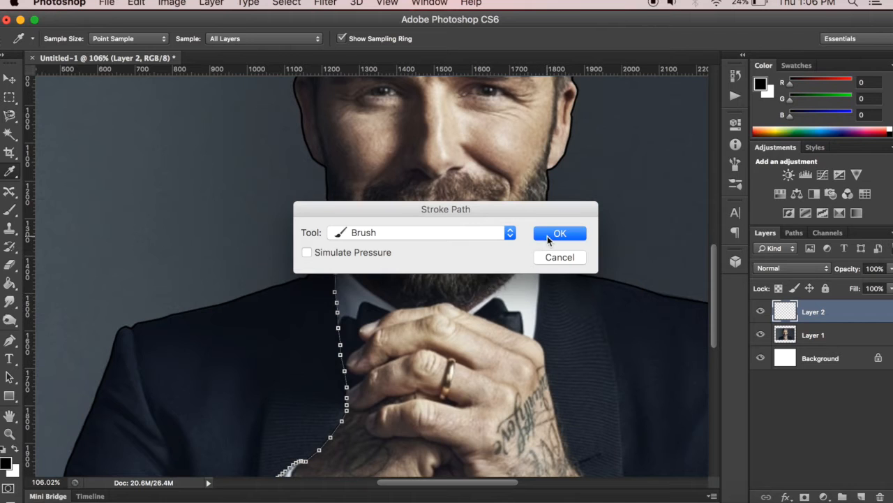
click(559, 233)
right_click(357, 309)
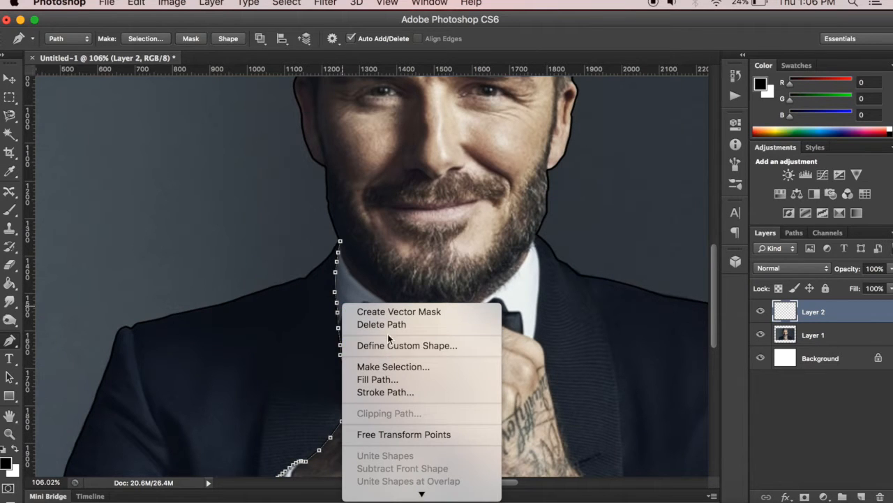
click(388, 326)
- Hide Layer 1 to check the new inner jacket line on its own, and show the photo again to compare
scroll(393, 334, down, 2)
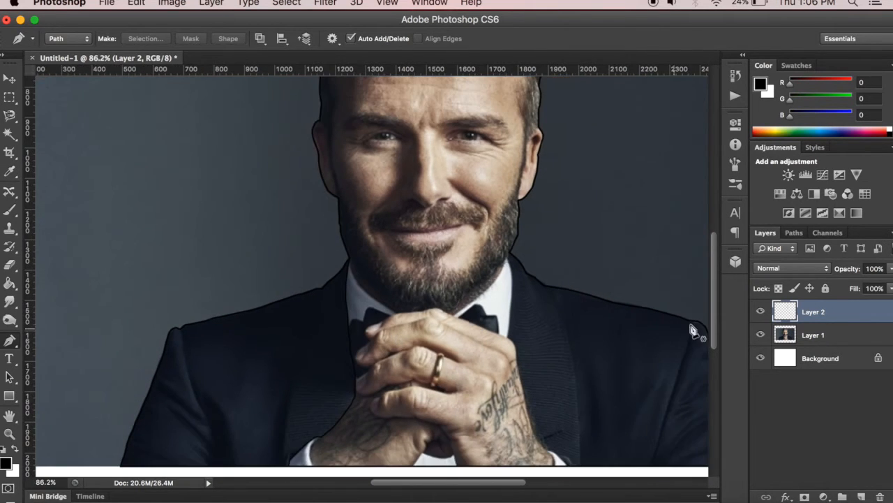
click(760, 335)
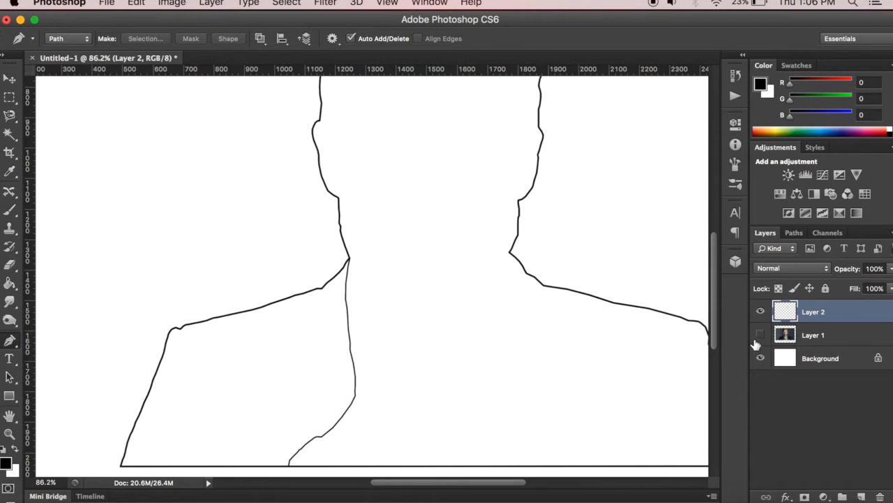
click(760, 335)
scroll(525, 335, down, 1)
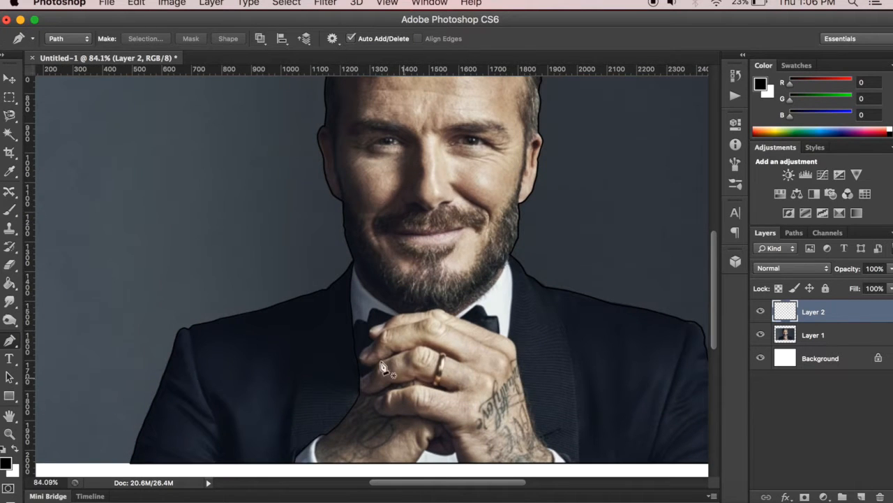
scroll(434, 190, down, 5)
scroll(422, 269, up, 3)
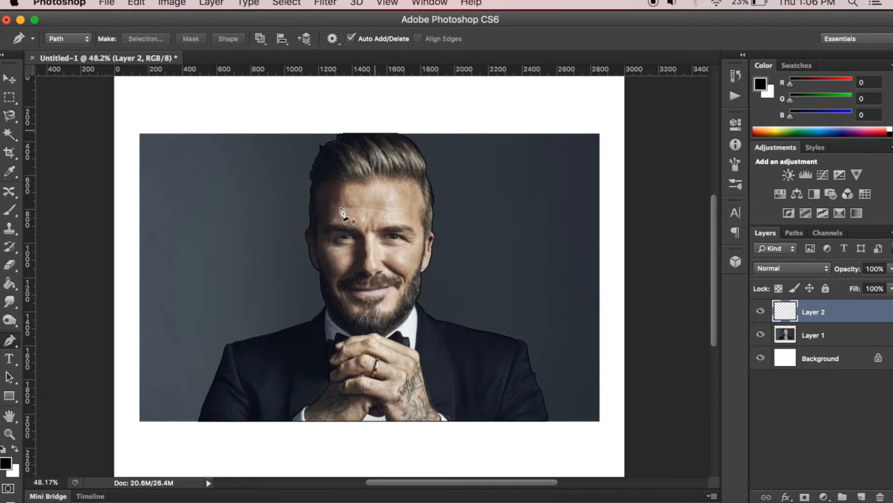
scroll(426, 353, up, 2)
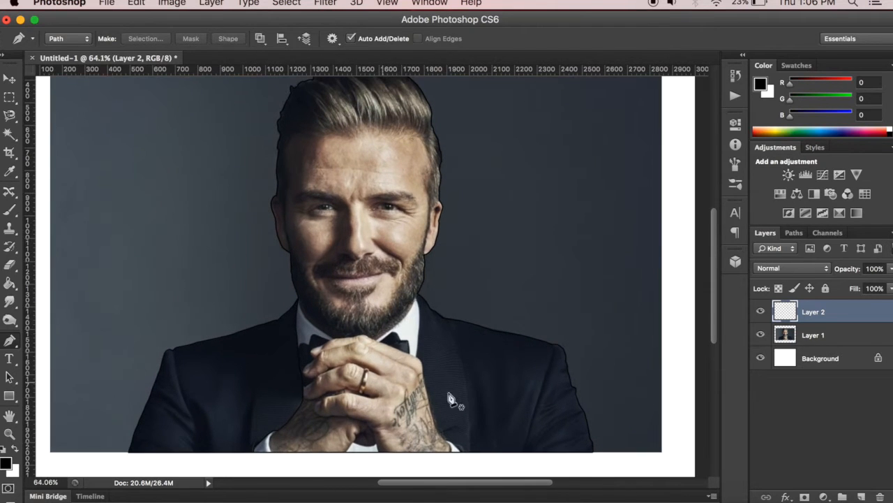
scroll(396, 293, up, 1)
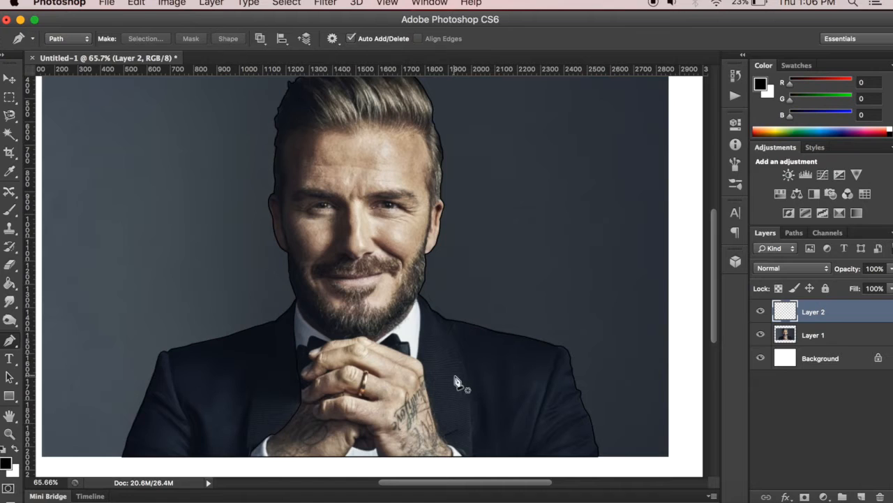
- Start a Pen path where the beard meets the right jacket collar and trace down the edge of the white shirt
click(6, 212)
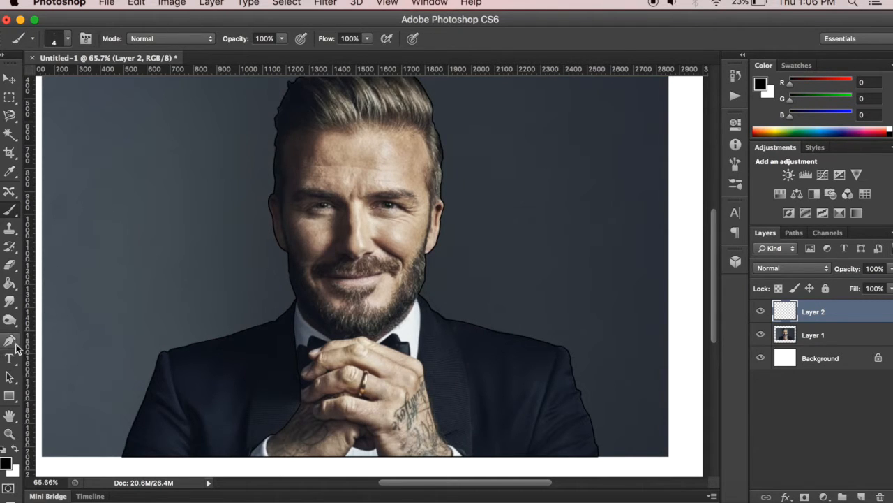
click(9, 341)
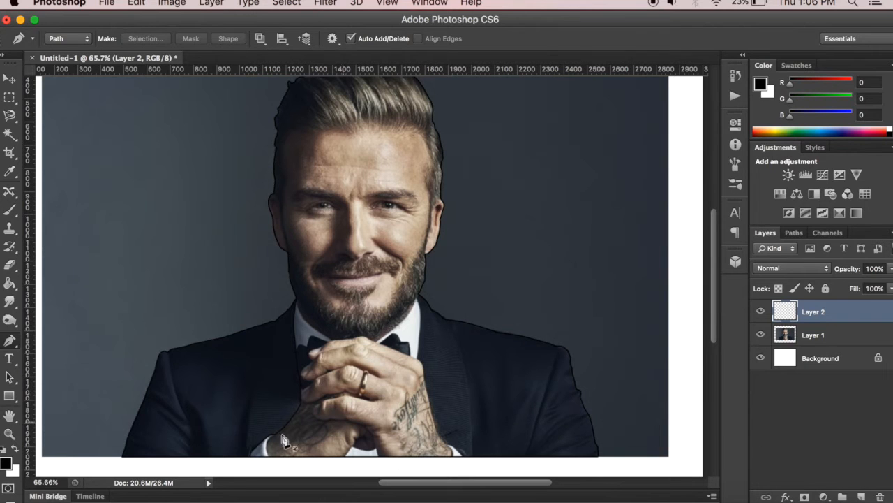
scroll(420, 342, up, 6)
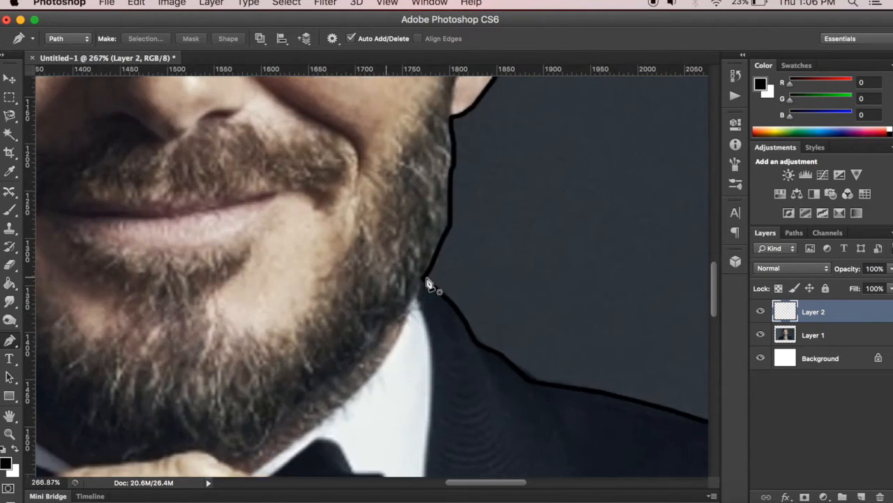
scroll(428, 283, up, 3)
click(420, 250)
click(427, 307)
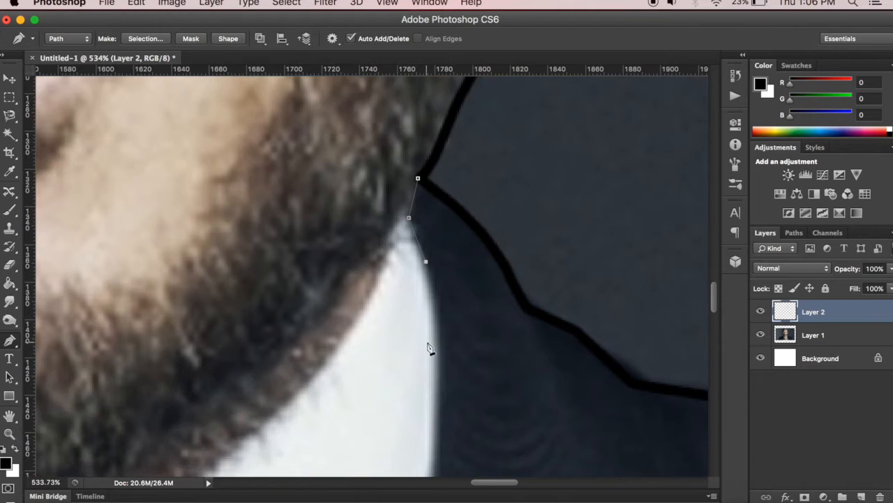
scroll(424, 368, down, 2)
click(430, 280)
scroll(398, 354, down, 2)
click(416, 356)
click(431, 397)
- Extend the path along the tattooed hand and around the white cuff to the photo's lower edge
scroll(447, 422, down, 6)
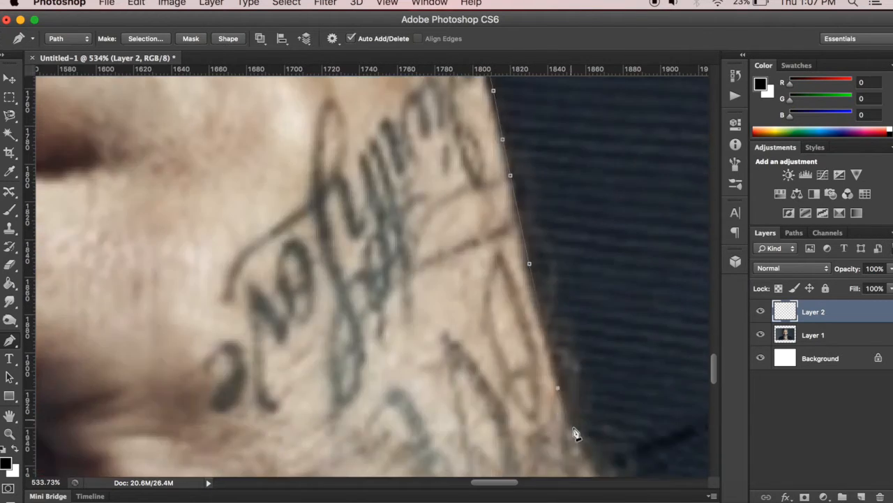
scroll(574, 426, up, 1)
click(386, 313)
click(433, 366)
click(477, 395)
scroll(550, 460, down, 4)
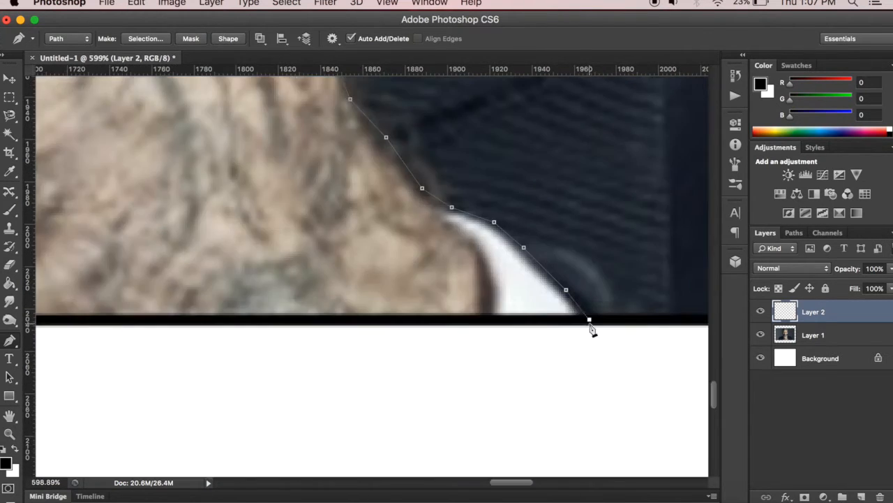
- Stroke the right inner jacket path on Layer 2 and delete it, toggling Layer 1's visibility to compare
scroll(573, 335, down, 10)
click(575, 225)
right_click(545, 244)
click(584, 263)
click(759, 337)
click(759, 338)
- Trace the right shirt collar along the beard and around the bow tie, and stroke the path on Layer 2
scroll(592, 225, up, 4)
scroll(529, 309, up, 2)
scroll(326, 327, up, 1)
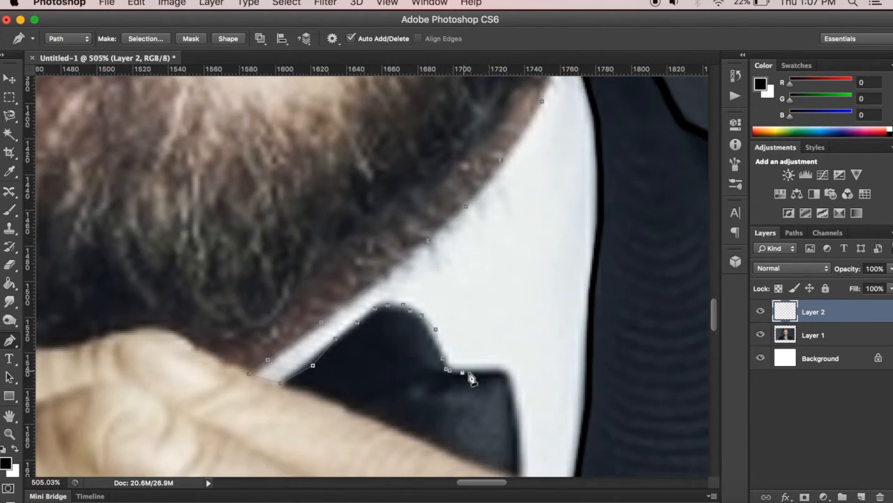
click(517, 402)
right_click(554, 155)
click(587, 233)
click(563, 232)
scroll(489, 300, down, 5)
- Trace the edge between the beard and the left shirt collar, starting at the collar's upper tip
scroll(244, 244, up, 8)
click(224, 153)
click(231, 200)
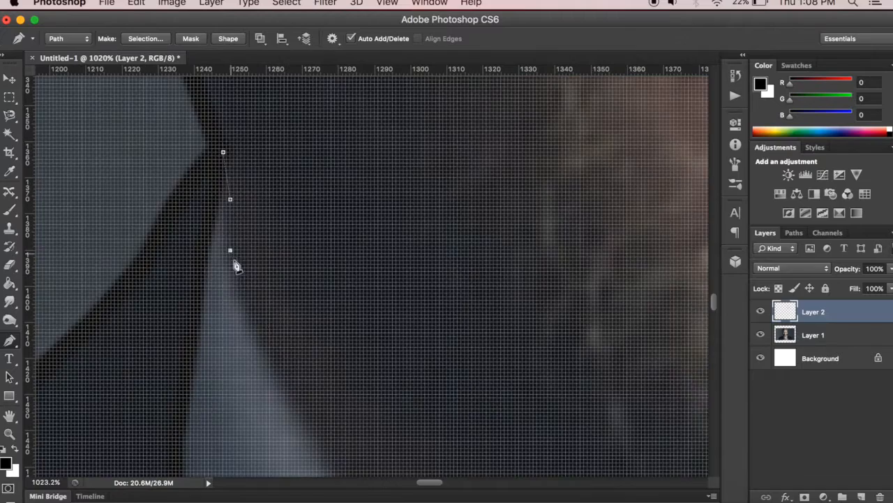
click(232, 252)
click(245, 289)
click(269, 329)
scroll(275, 324, down, 3)
click(297, 353)
click(324, 389)
scroll(377, 349, down, 4)
- Continue the left collar path along the upper contour of the bow tie
click(476, 355)
click(400, 372)
click(388, 374)
click(374, 379)
click(358, 397)
click(348, 436)
scroll(345, 419, down, 3)
click(343, 395)
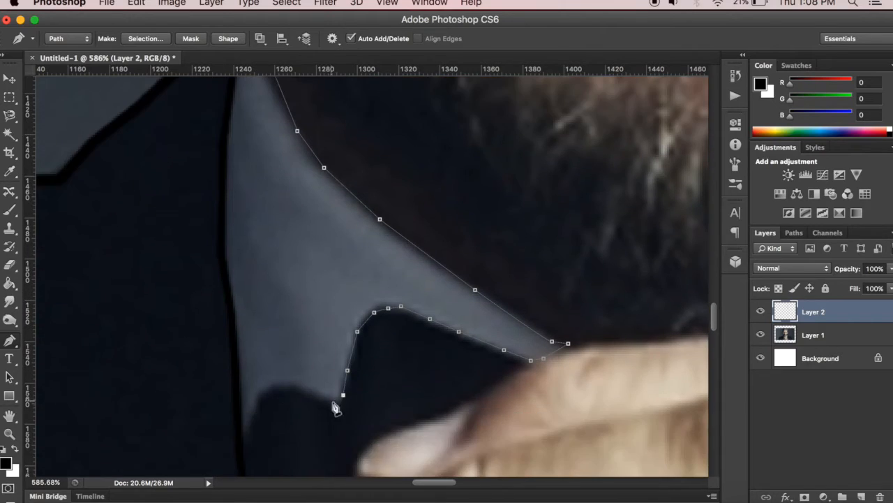
- Stroke the left collar and bow tie path on Layer 2
right_click(246, 453)
click(279, 450)
click(560, 233)
key(Return)
scroll(527, 321, down, 8)
scroll(531, 321, up, 4)
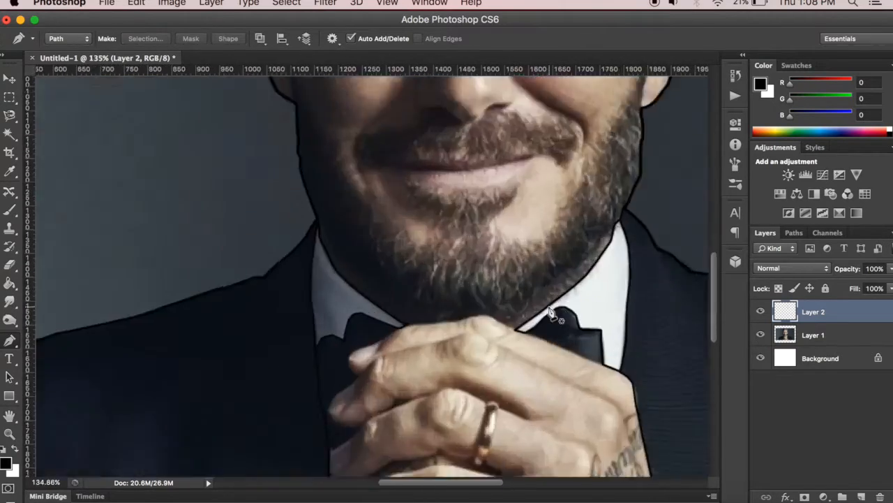
- Outline the visible shirt cuffs at both wrists and stroke the paths on Layer 2
scroll(555, 313, down, 4)
scroll(242, 423, up, 10)
scroll(216, 390, down, 2)
right_click(119, 356)
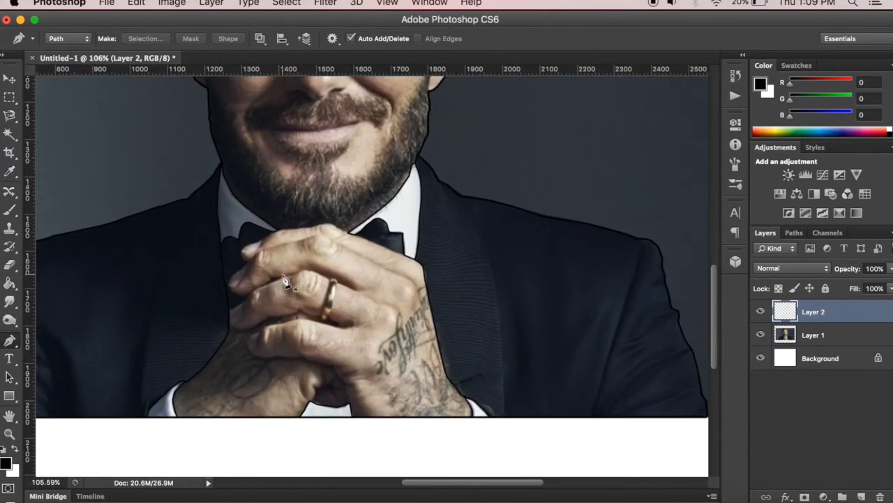
- Trace and stroke the finger contours of the clasped hands, and show Layer 1 again after checking the lines alone
scroll(283, 280, up, 10)
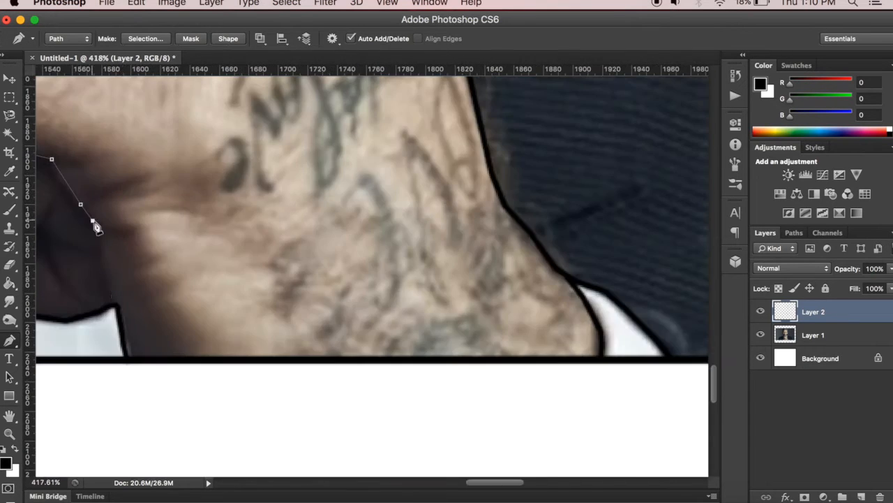
right_click(109, 226)
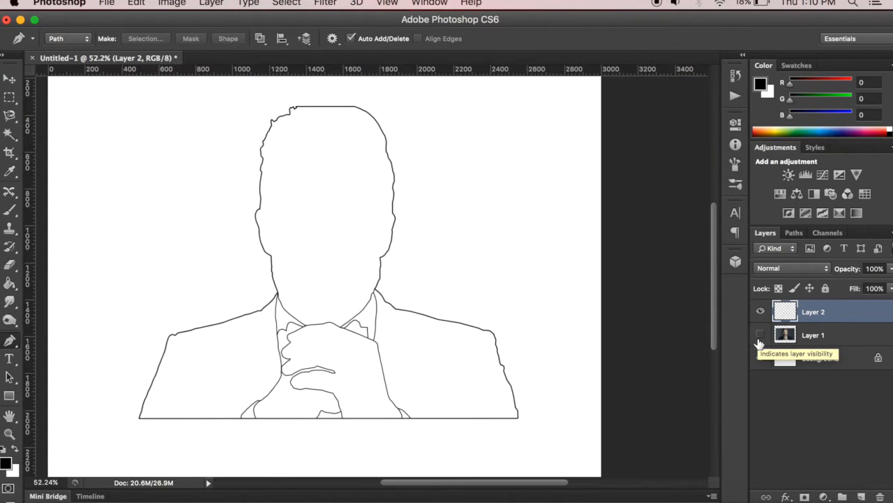
click(760, 336)
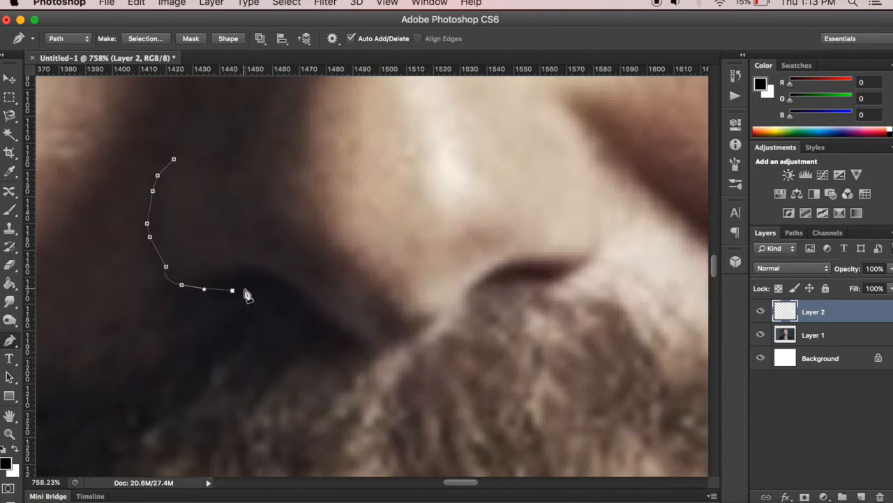
- Trace the left nostril and the underside of the nose and stroke the paths on Layer 2
right_click(248, 293)
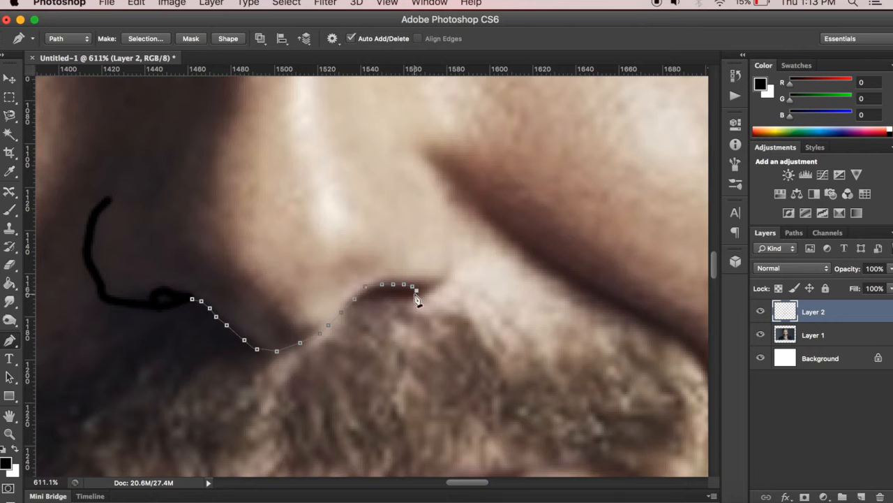
right_click(451, 264)
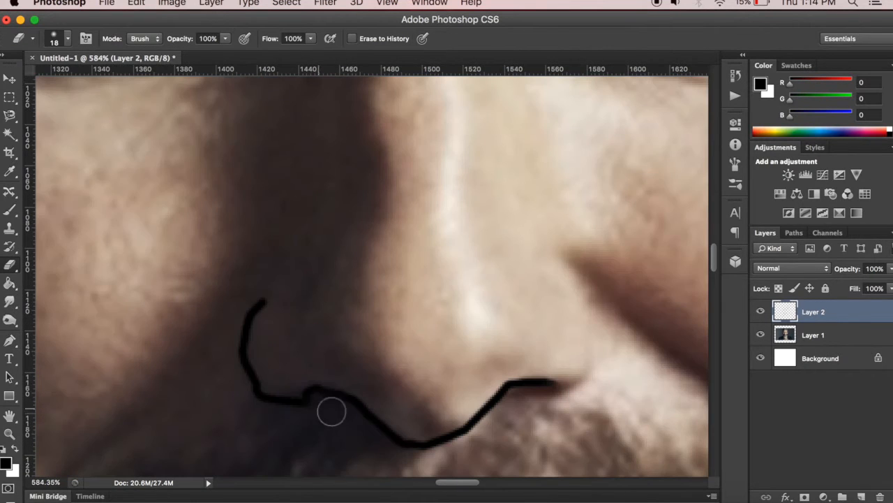
- Erase the uneven left nostril line, retrace and stroke it, and add the outline of the right nostril
drag(331, 412, 293, 407)
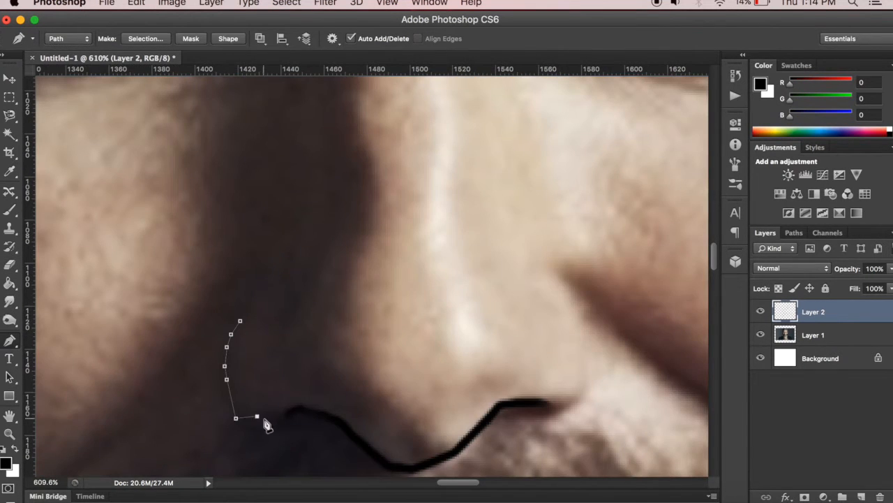
right_click(291, 410)
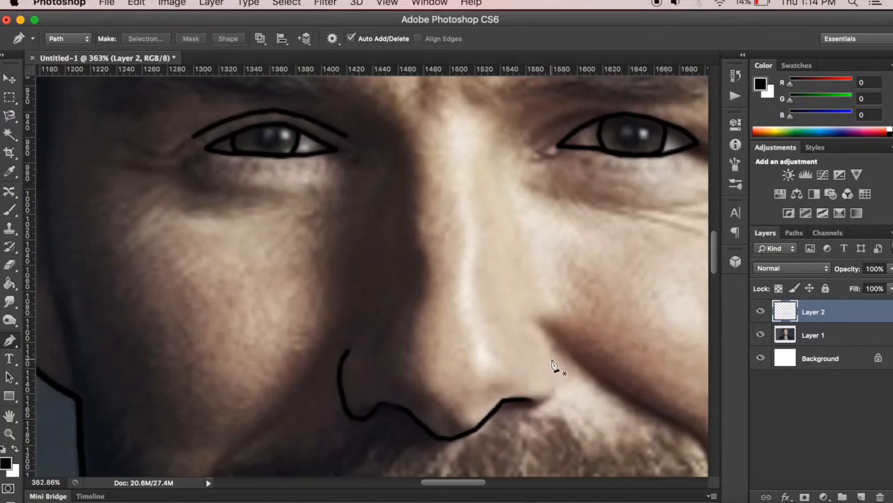
right_click(528, 345)
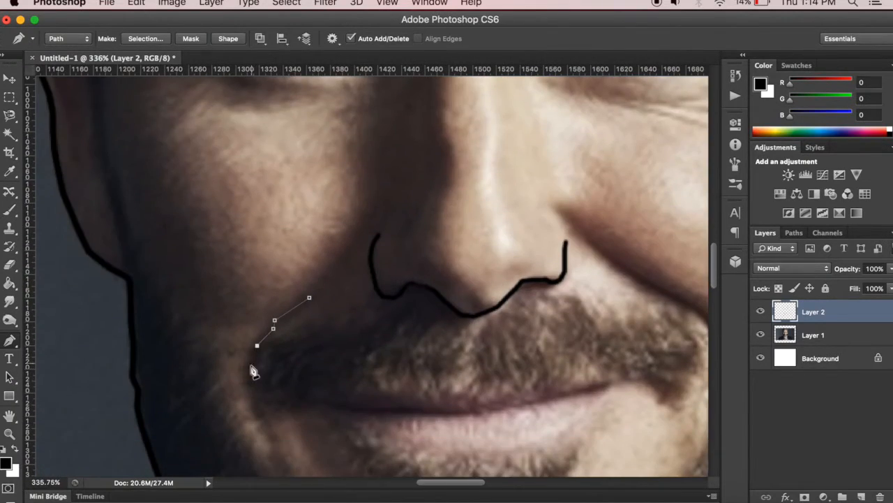
- Trace the smile lines on both sides of the mouth and stroke them on Layer 2
right_click(272, 313)
click(327, 400)
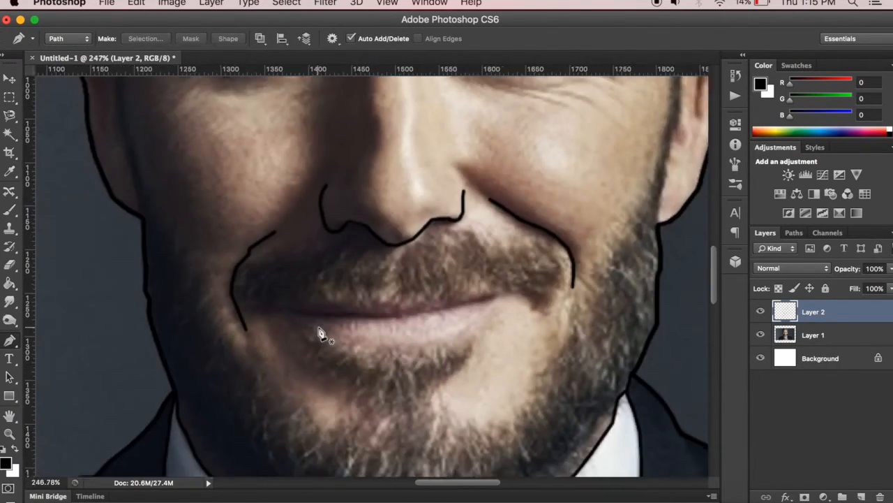
scroll(321, 334, up, 1)
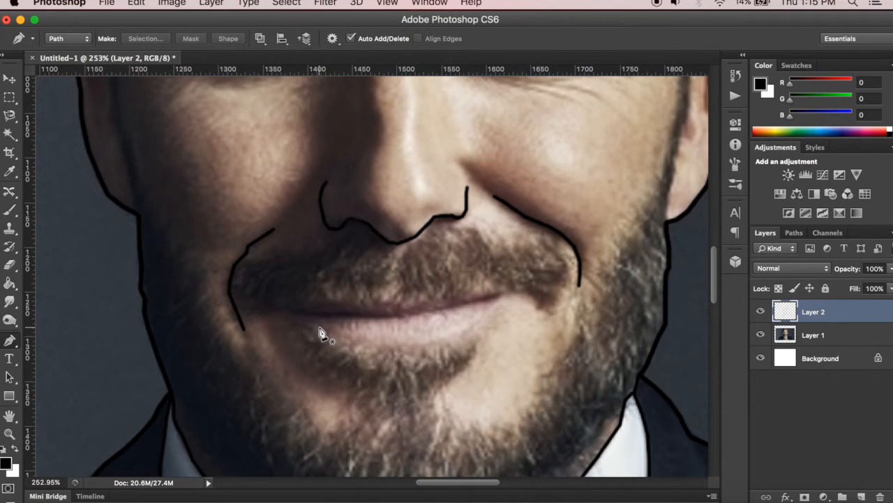
- Outline the mustache down to the upper lip and stroke the path on Layer 2
scroll(321, 334, up, 10)
click(159, 256)
click(254, 327)
click(172, 353)
right_click(171, 349)
click(215, 458)
scroll(572, 335, down, 5)
- Trace the lower lip from its right corner to its left corner and stroke the path on Layer 2
scroll(573, 335, up, 8)
click(587, 304)
click(515, 395)
click(470, 416)
click(143, 342)
right_click(527, 380)
click(565, 333)
scroll(188, 362, down, 3)
- Start a beard-edge path at the lower lip's left side, around the bare chin patch and back up towards the cheek
click(175, 313)
scroll(209, 363, down, 5)
click(231, 404)
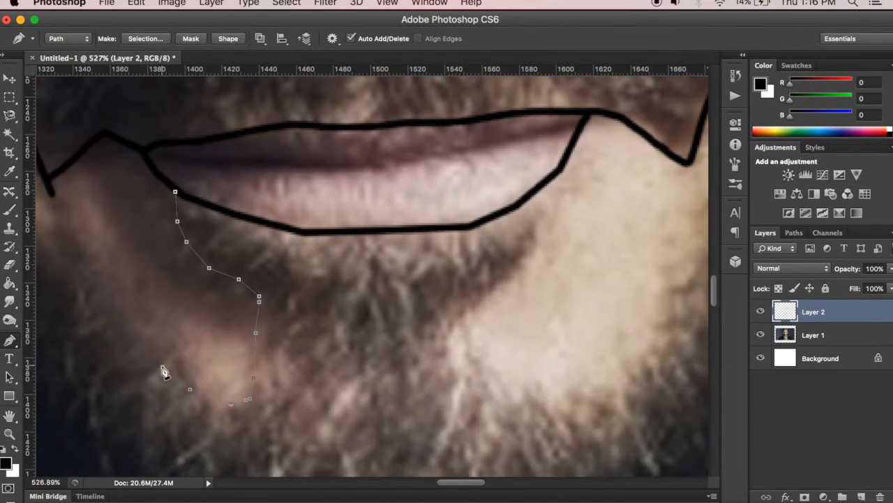
scroll(187, 390, down, 6)
click(134, 319)
scroll(118, 287, up, 4)
click(76, 221)
- Extend the beard path up the left side of the face past the ear to the temple
scroll(210, 209, up, 8)
click(409, 359)
scroll(404, 233, up, 5)
click(418, 288)
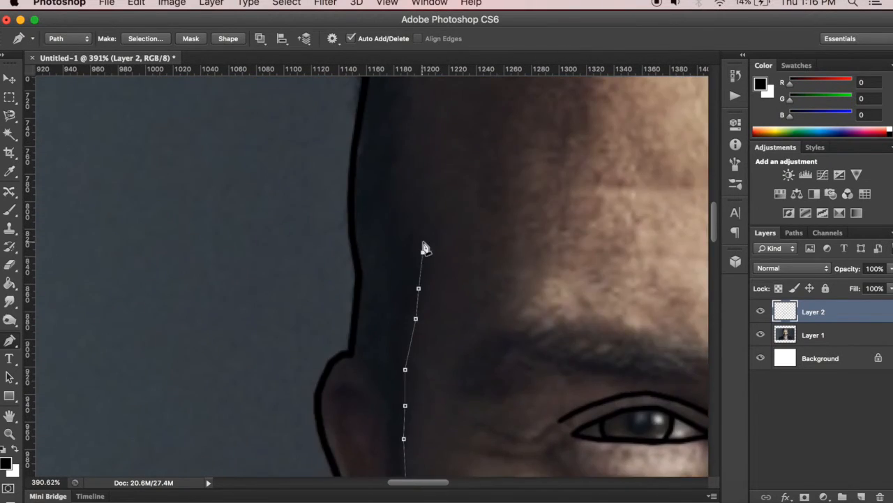
click(424, 252)
scroll(426, 255, up, 5)
click(413, 162)
- Continue the path around the left temple and along the hairline across the forehead
scroll(417, 155, up, 5)
click(629, 196)
scroll(648, 207, up, 5)
click(371, 234)
scroll(619, 237, down, 8)
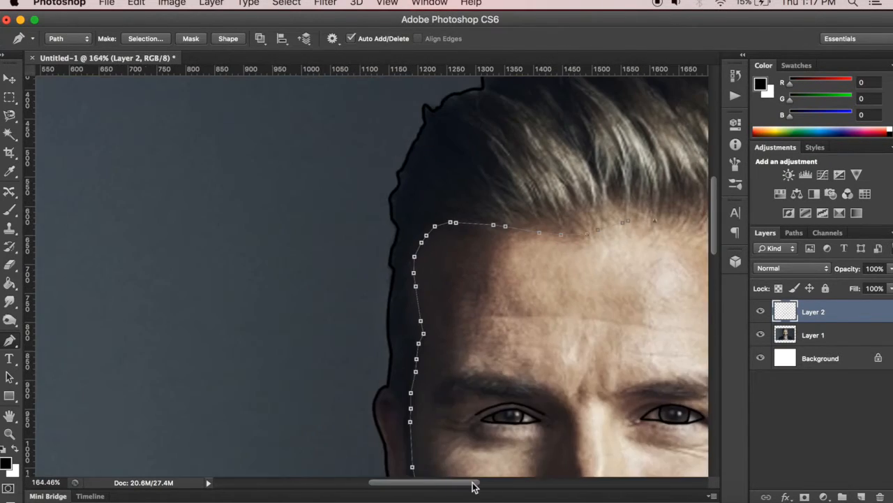
- Bring the path down the right temple and sideburn to the edge of the beard on the cheek
drag(473, 483, 513, 483)
click(531, 246)
scroll(532, 279, up, 3)
click(535, 385)
scroll(536, 384, down, 5)
click(542, 377)
scroll(541, 376, down, 6)
click(507, 277)
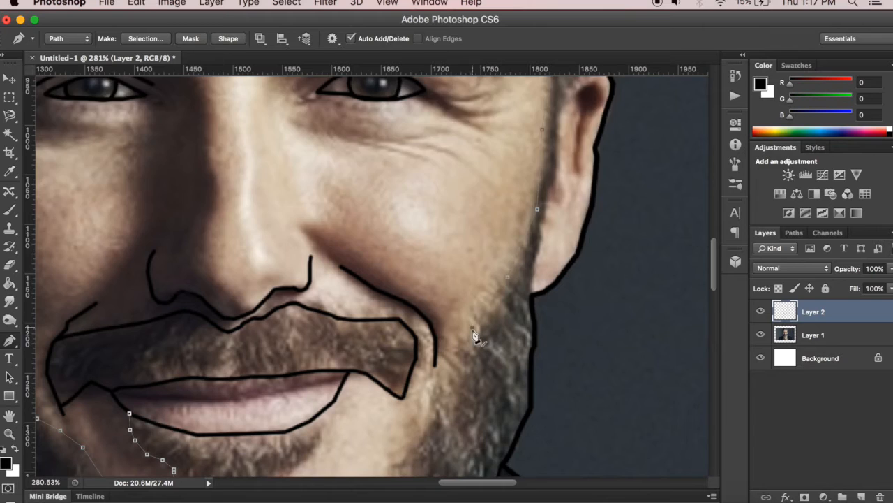
- Finish the beard path around the right bare chin patch up to the lower lip
scroll(477, 333, down, 5)
click(381, 348)
click(302, 347)
- Stroke the hairline and beard path on Layer 2 with the Brush and delete the path
right_click(332, 245)
click(375, 333)
click(564, 234)
scroll(492, 255, down, 6)
right_click(458, 215)
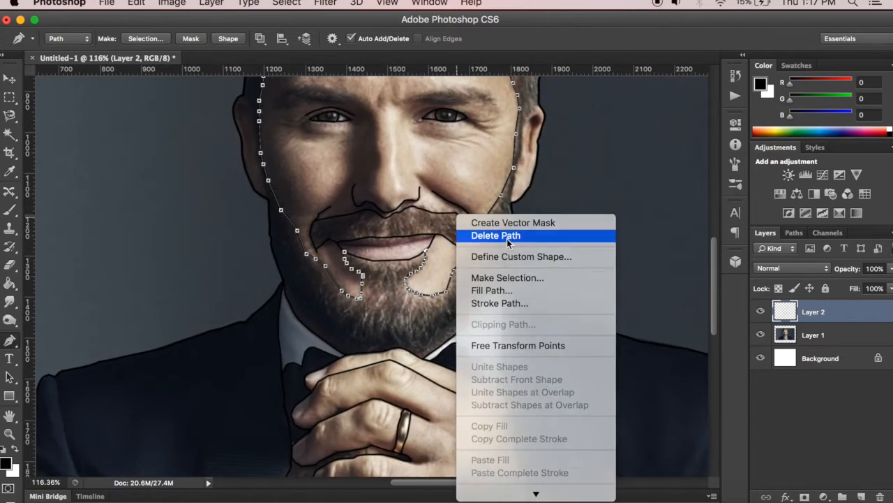
click(508, 238)
- Trace the inner edge of the right ear along the hair and stroke the path on Layer 2
scroll(529, 115, up, 8)
scroll(496, 234, down, 5)
click(423, 293)
click(407, 439)
right_click(405, 360)
click(449, 469)
scroll(526, 251, down, 10)
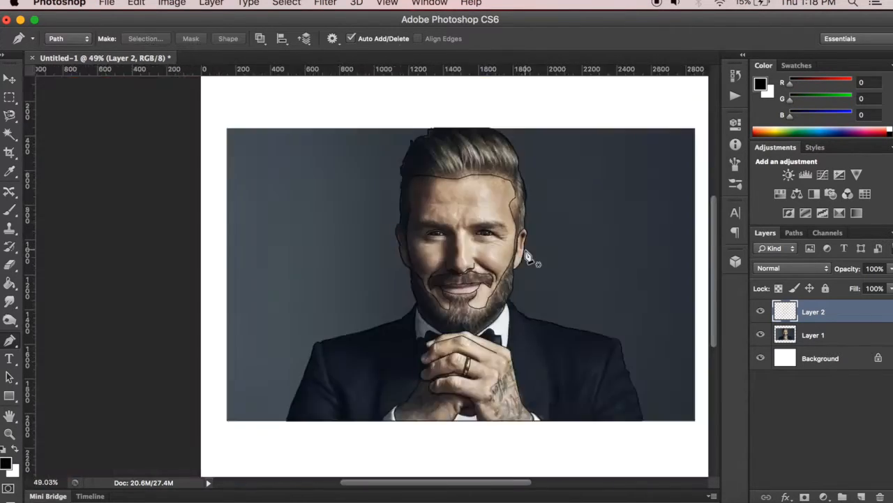
- Trace the inner edge of the left ear along the hair and stroke the path on Layer 2
scroll(402, 234, up, 10)
click(381, 241)
click(412, 270)
scroll(414, 307, down, 5)
click(426, 315)
right_click(447, 337)
click(496, 448)
scroll(490, 218, down, 6)
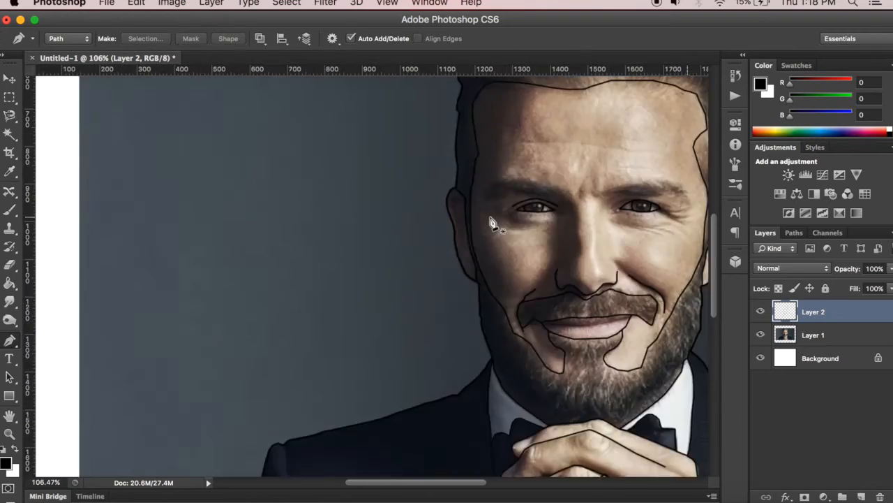
- Outline the left eyebrow and stroke the path on Layer 2 with the Brush, without simulated pressure
scroll(546, 190, up, 10)
click(365, 176)
click(288, 208)
click(281, 249)
click(618, 236)
click(641, 204)
right_click(365, 177)
click(407, 284)
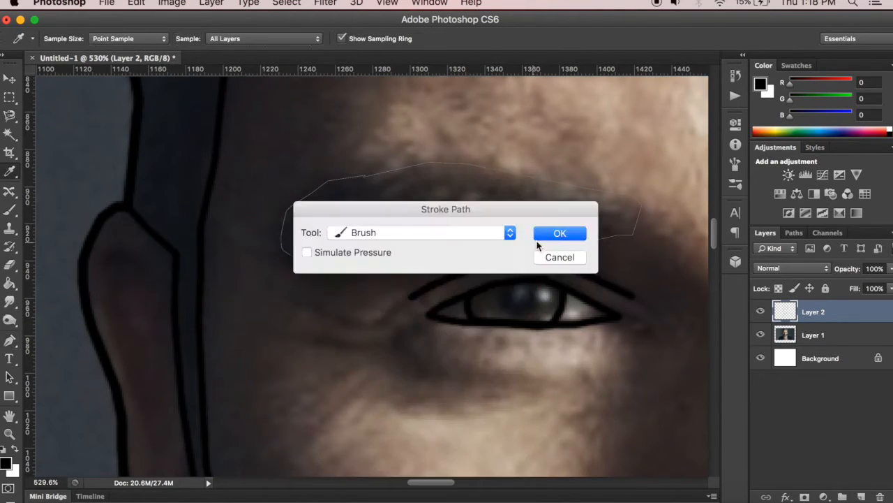
click(560, 233)
- Outline the right eyebrow with a closed path and stroke it on Layer 2
scroll(447, 272, down, 10)
scroll(392, 259, up, 10)
click(337, 251)
click(303, 274)
click(342, 281)
click(411, 277)
click(548, 260)
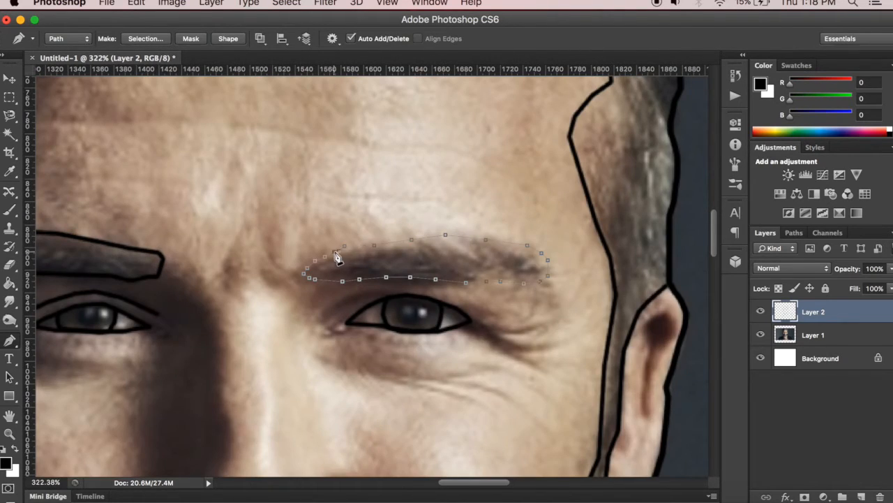
scroll(337, 253, up, 8)
right_click(470, 314)
click(514, 421)
click(559, 233)
- Hide Layer 1 to check the complete line drawing on its own
scroll(553, 255, down, 10)
scroll(554, 255, down, 8)
click(761, 334)
scroll(379, 282, down, 2)
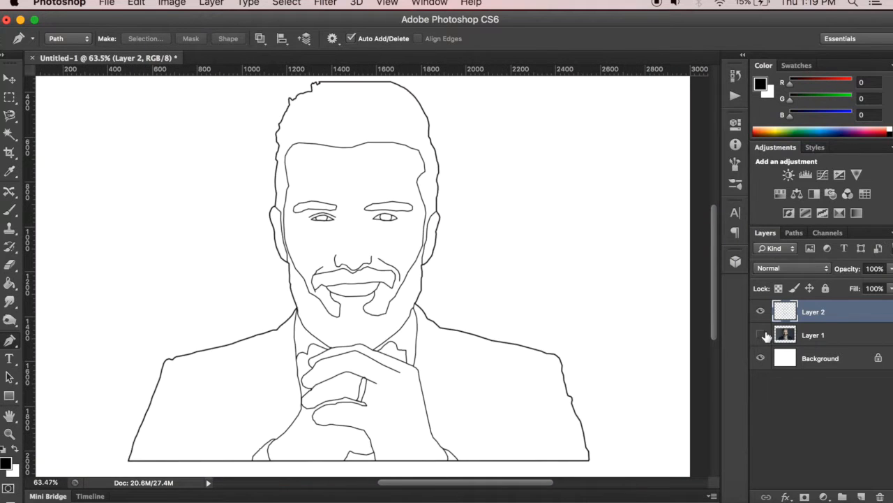
- Show Layer 1 again and examine the traced face lines against the photo, especially around the eyes
click(760, 334)
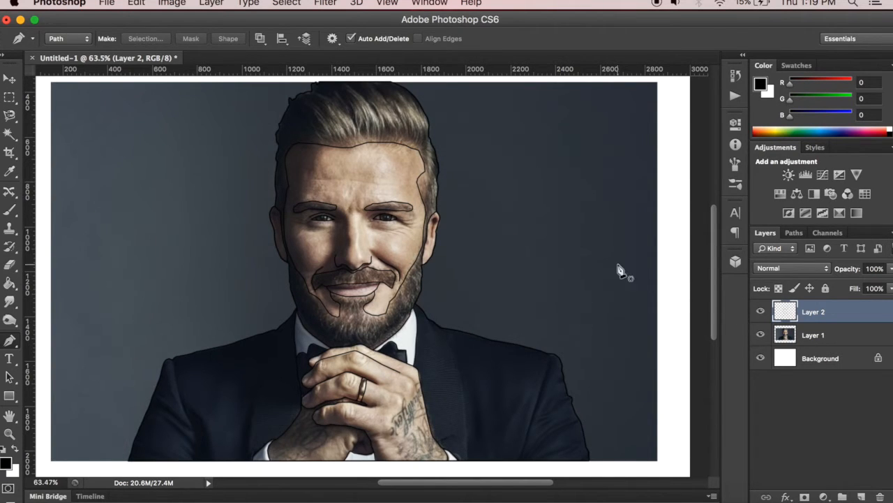
scroll(402, 292, up, 1)
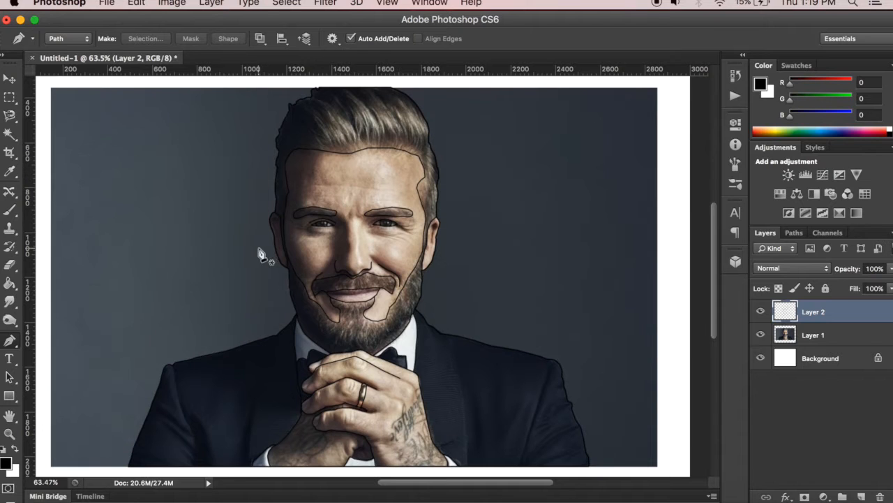
scroll(268, 247, up, 3)
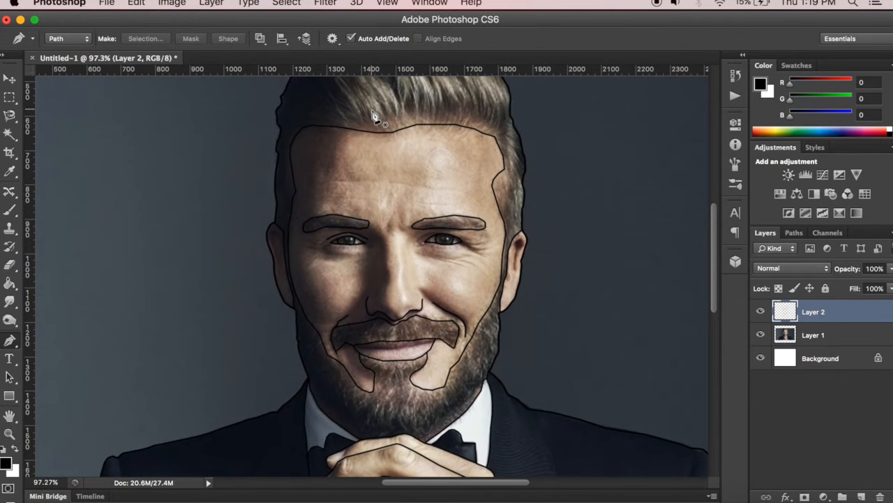
scroll(282, 236, up, 1)
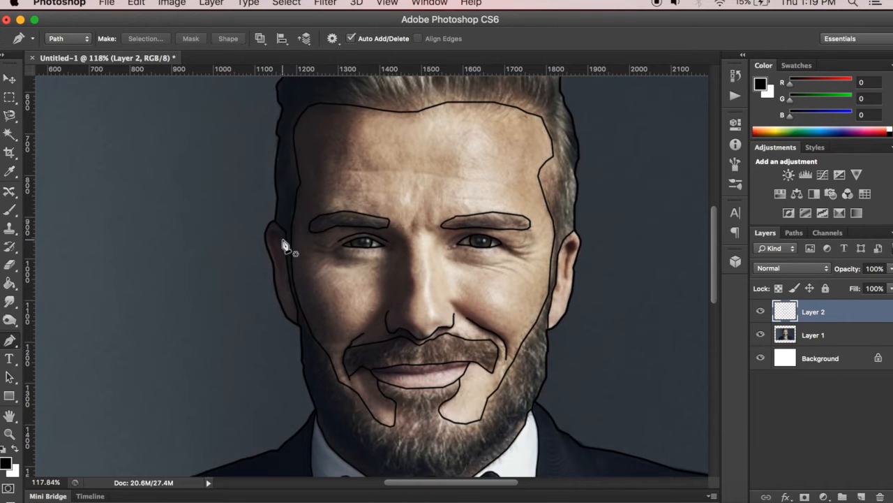
scroll(282, 166, up, 2)
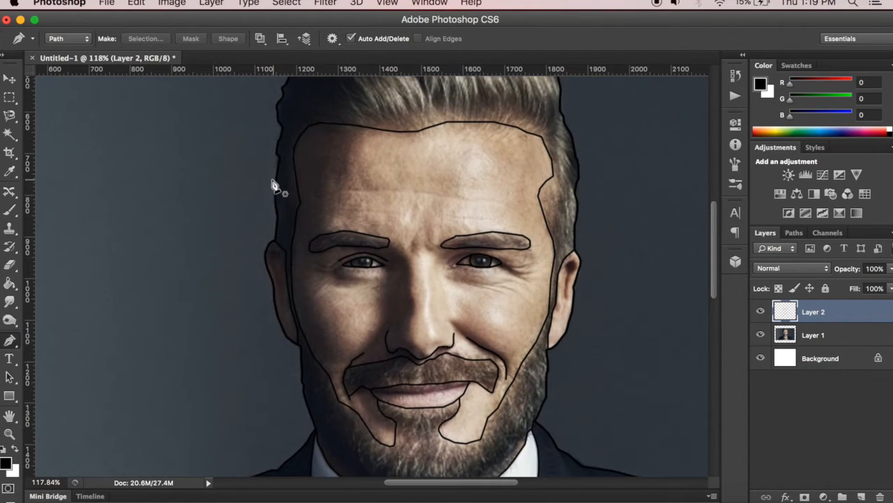
scroll(580, 111, up, 2)
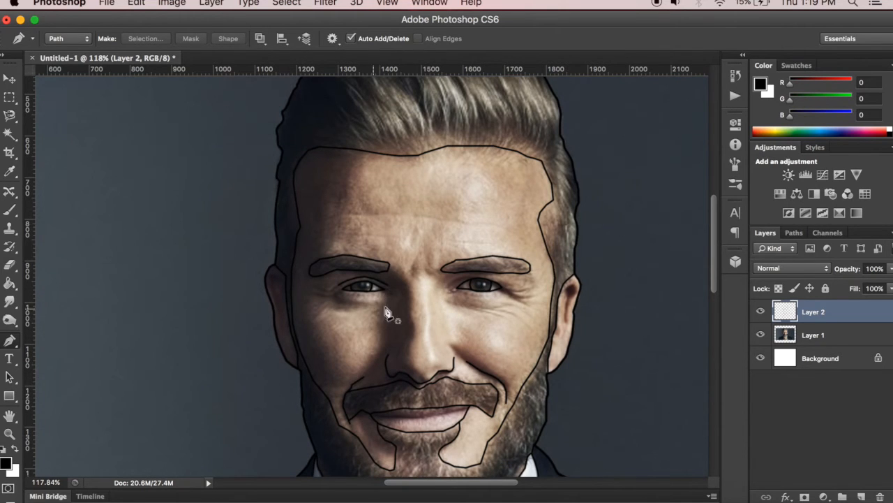
scroll(388, 312, down, 2)
scroll(386, 268, up, 5)
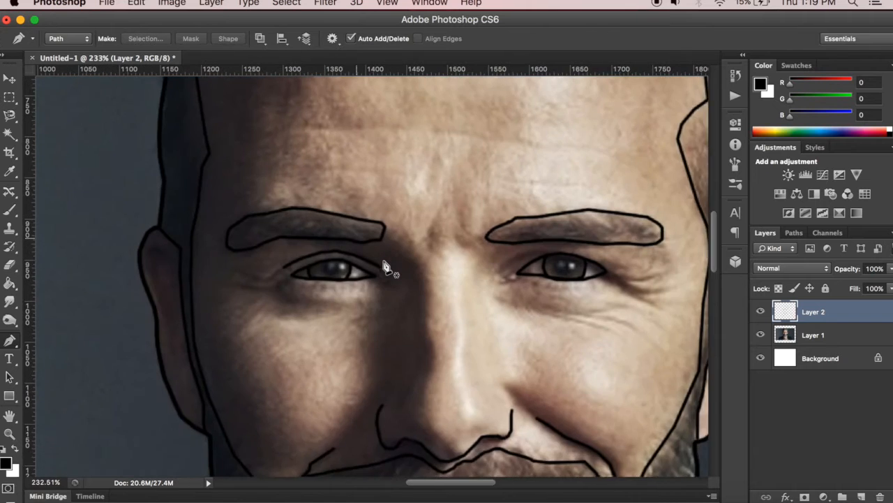
scroll(386, 267, up, 1)
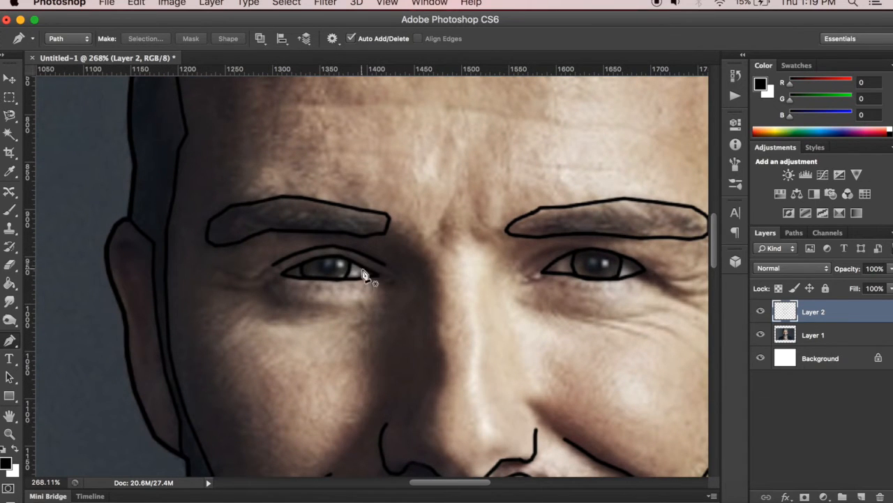
- Toggle Layer 2's visibility and compare its lines with the photo at the eyes, ear, mouth and hands
click(754, 310)
click(754, 310)
click(753, 310)
click(754, 309)
scroll(250, 293, down, 5)
scroll(585, 263, up, 4)
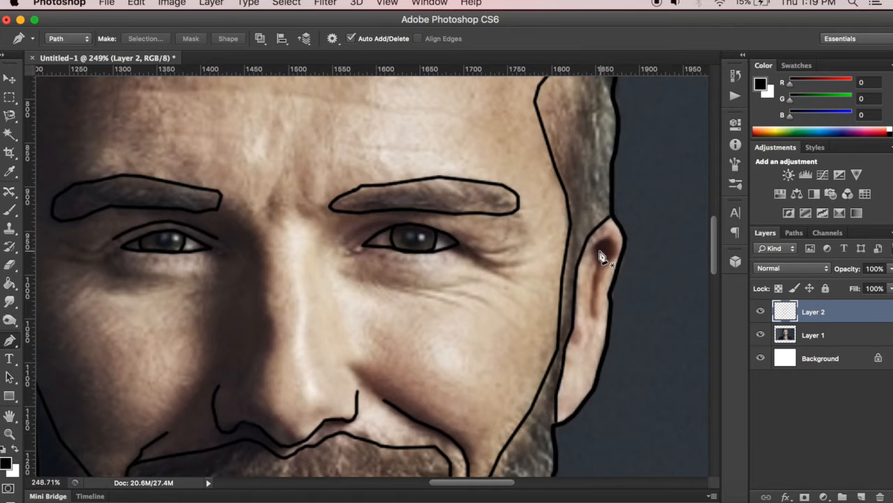
scroll(456, 319, down, 2)
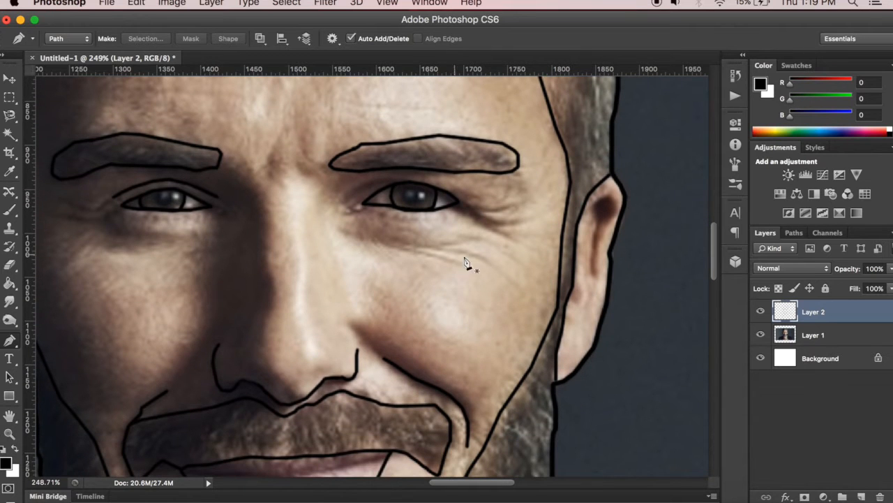
scroll(407, 305, down, 3)
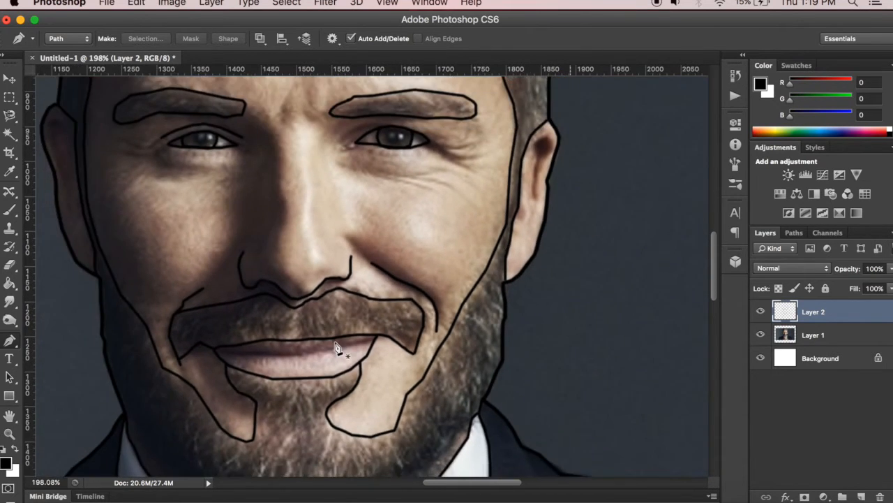
scroll(312, 362, up, 3)
scroll(309, 359, down, 4)
scroll(446, 361, down, 3)
scroll(448, 361, down, 3)
scroll(489, 391, up, 2)
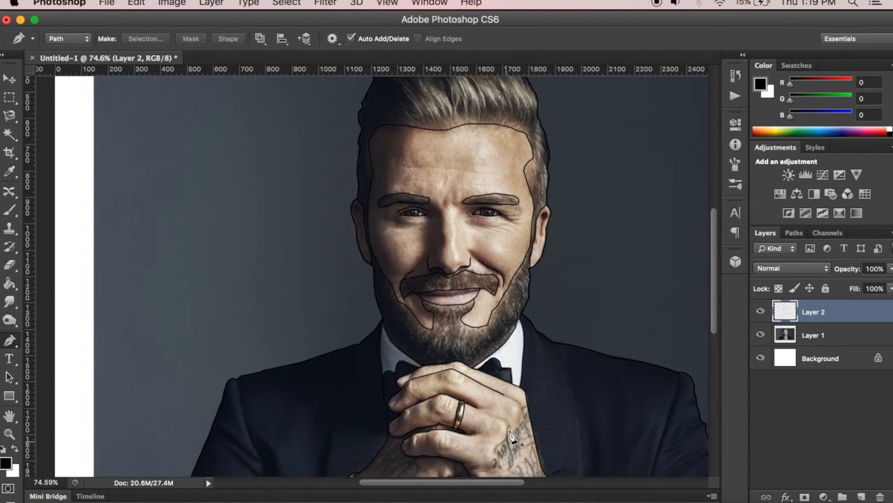
scroll(523, 419, down, 1)
scroll(419, 413, up, 2)
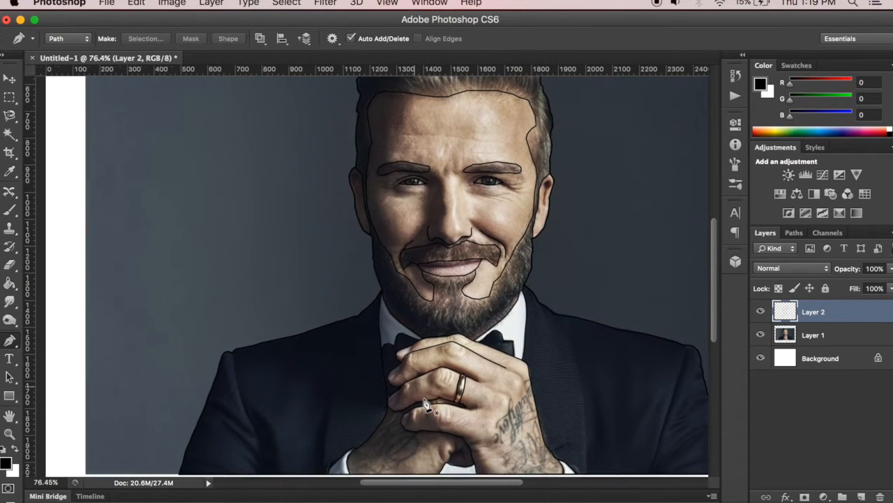
scroll(441, 398, down, 2)
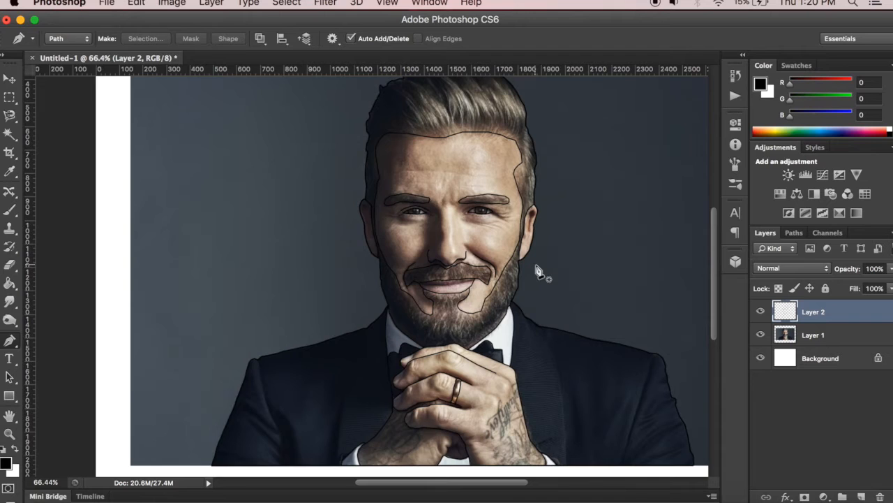
scroll(538, 270, down, 1)
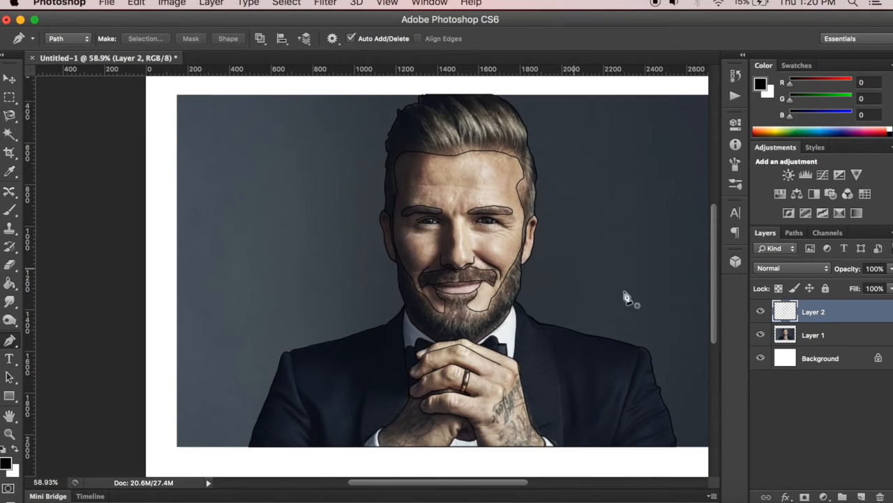
- Hide Layer 1 and examine the bare line drawing from the hands up to the hair
click(761, 334)
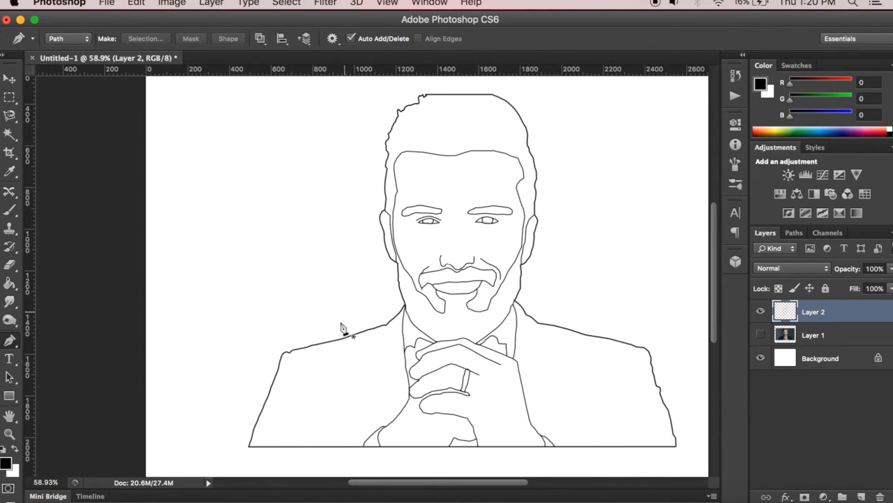
scroll(654, 442, up, 3)
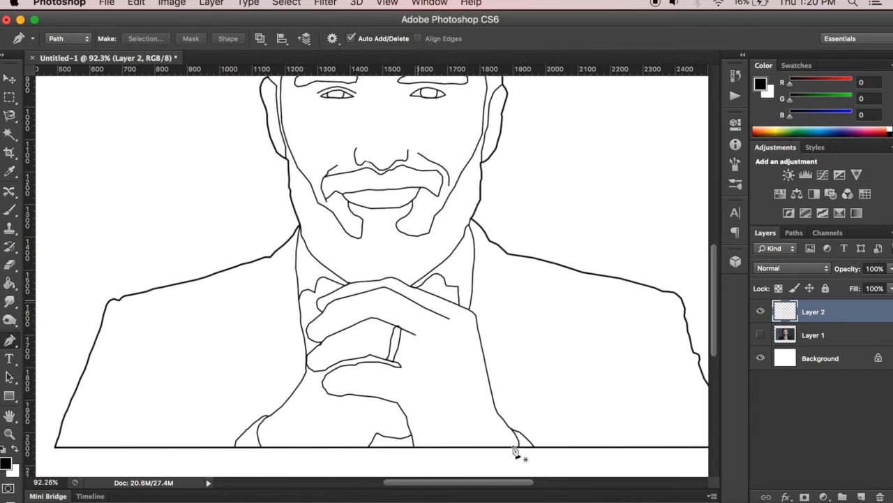
scroll(259, 321, up, 3)
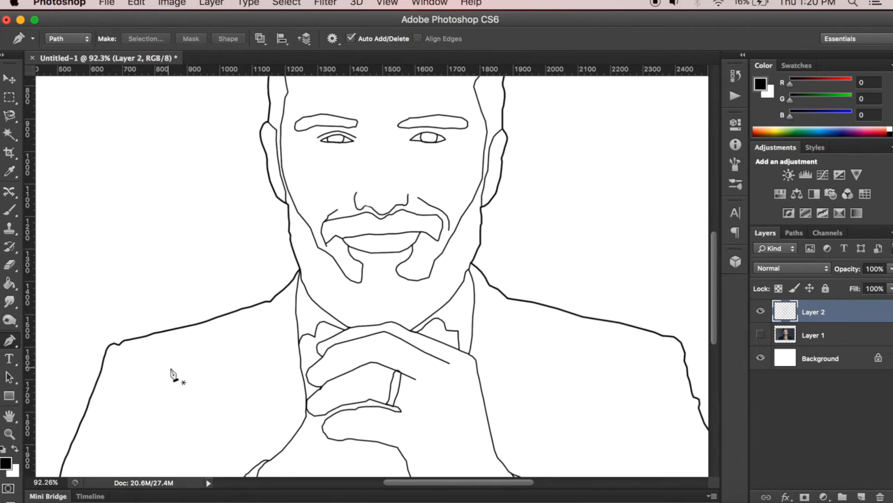
scroll(356, 345, up, 5)
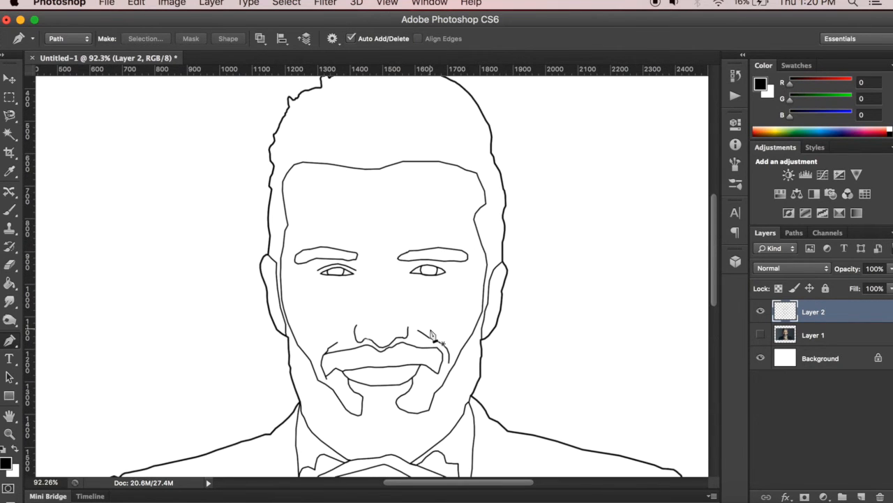
- Show Layer 1 beneath the line drawing, comparing the whole figure with the photo hidden and visible
click(761, 335)
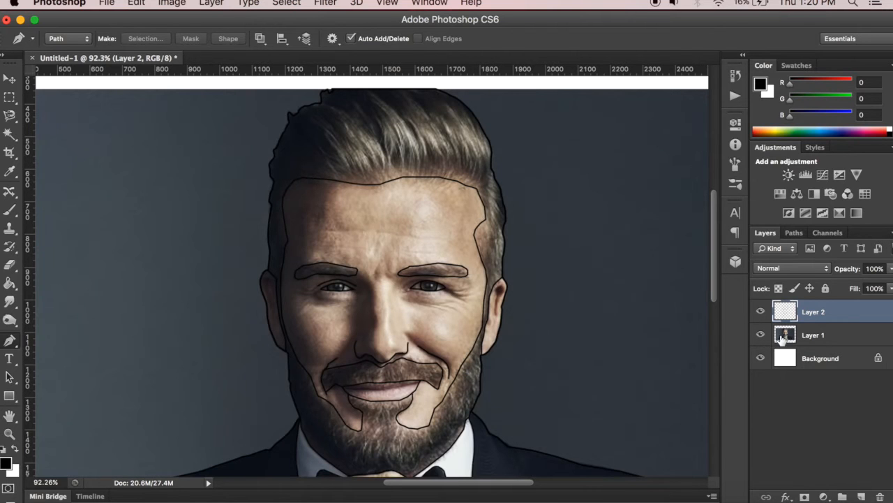
scroll(512, 339, down, 3)
scroll(514, 339, down, 2)
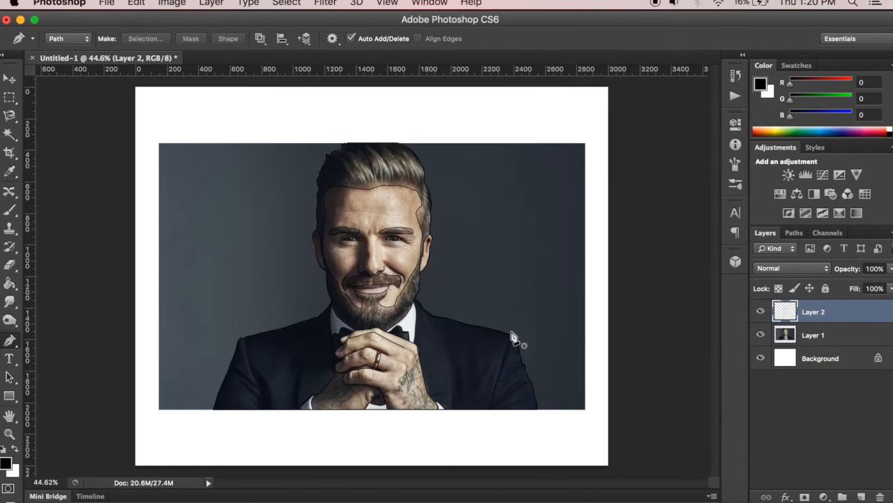
scroll(401, 323, up, 1)
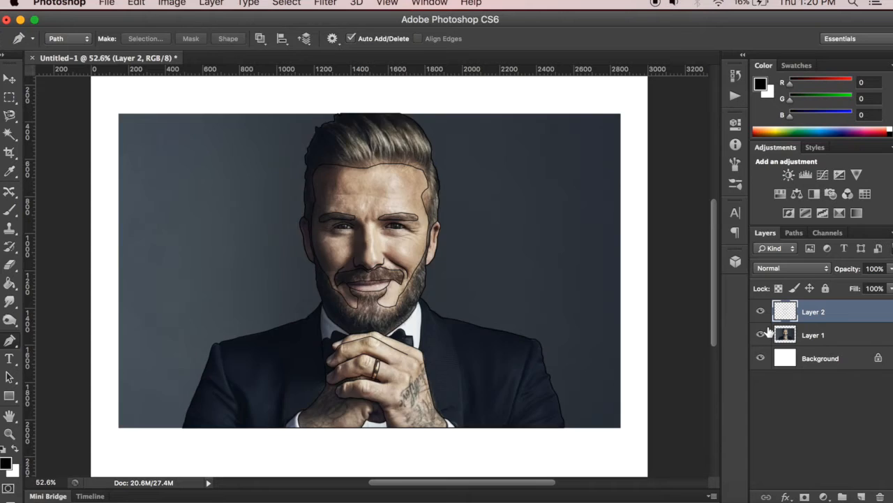
click(761, 335)
click(761, 336)
scroll(337, 250, up, 1)
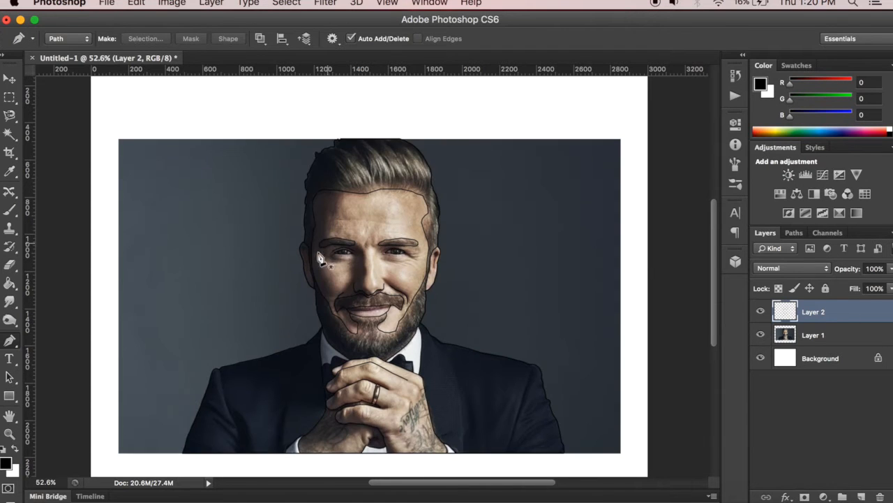
- Switch to the Paint Bucket tool after looking at the Gradient tool's options
click(11, 284)
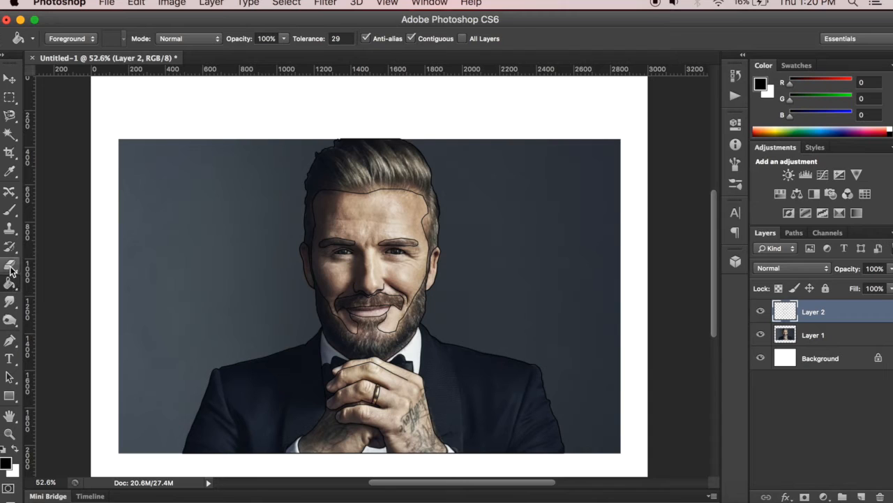
click(11, 284)
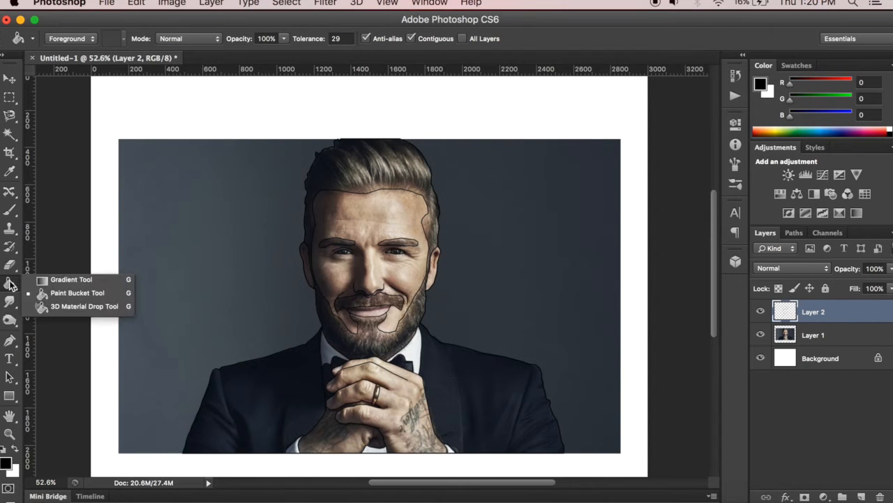
click(59, 280)
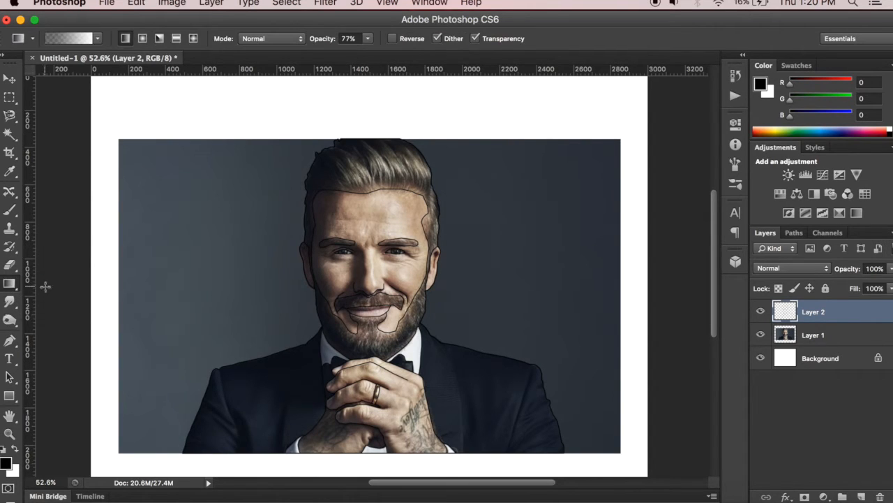
click(11, 284)
click(60, 293)
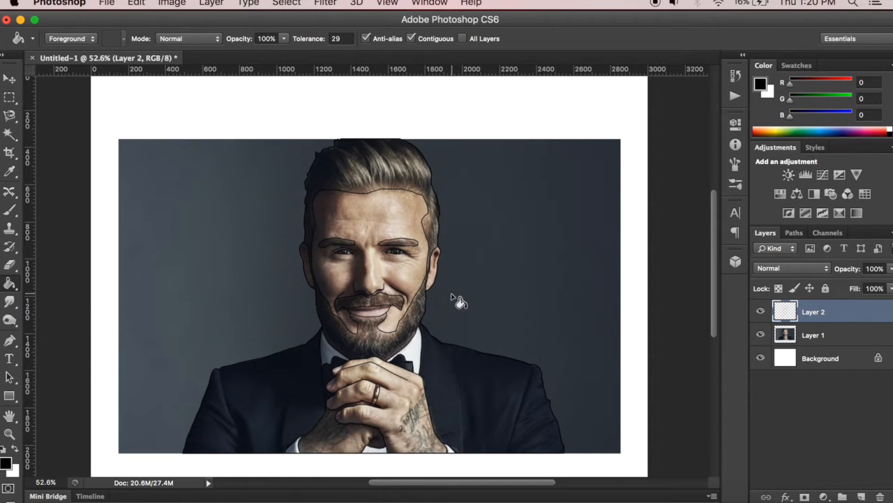
- Try a lower Paint Bucket opacity and set it back to 100%
click(283, 38)
click(284, 39)
click(283, 40)
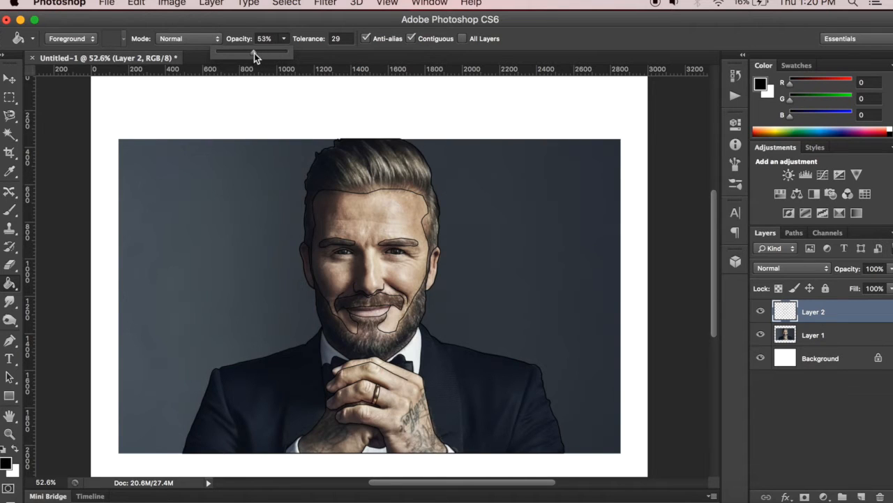
click(287, 44)
- Fill both halves of the jacket with black on Layer 2 at 100% opacity using the Paint Bucket
scroll(313, 385, up, 3)
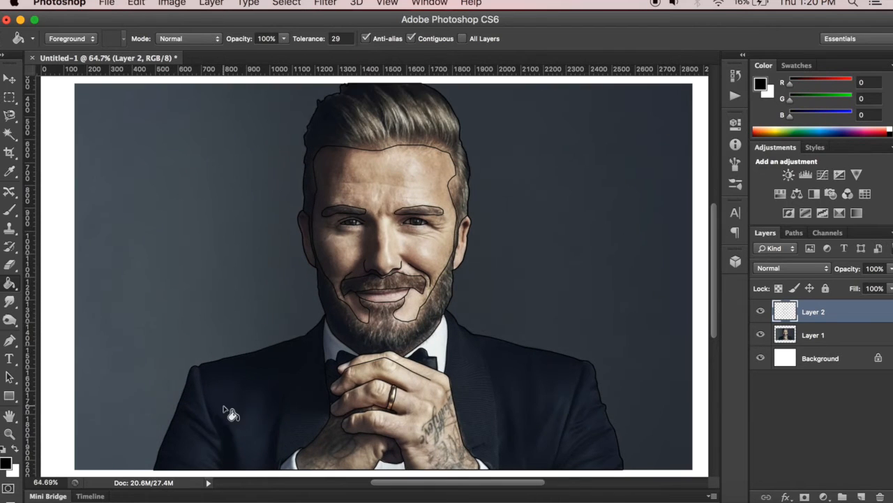
click(302, 420)
click(491, 429)
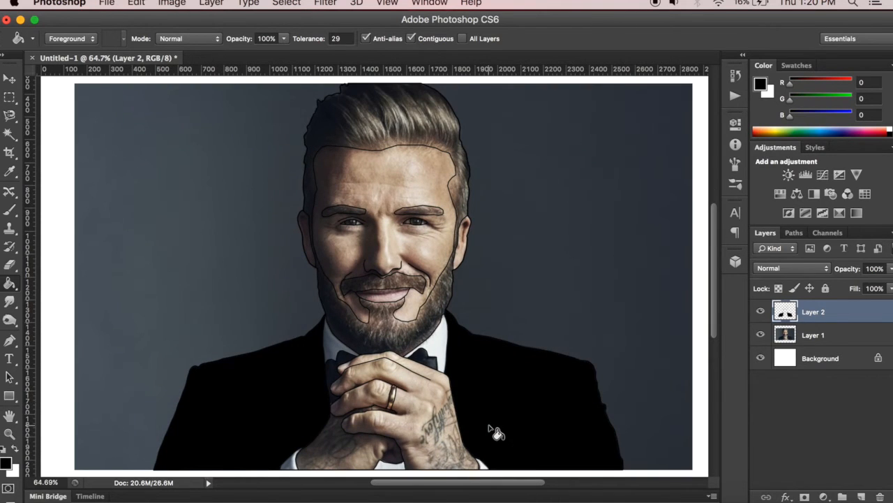
- Undo both black Paint Bucket fills on the jacket
key(super+z)
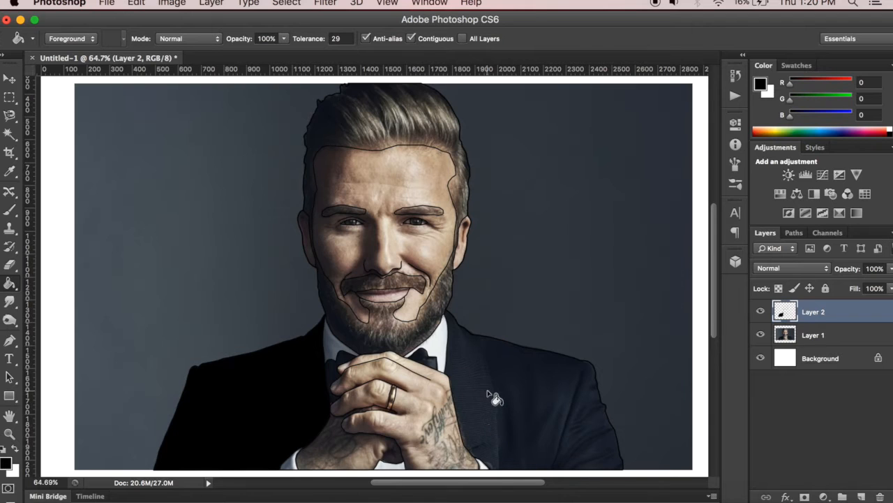
click(736, 75)
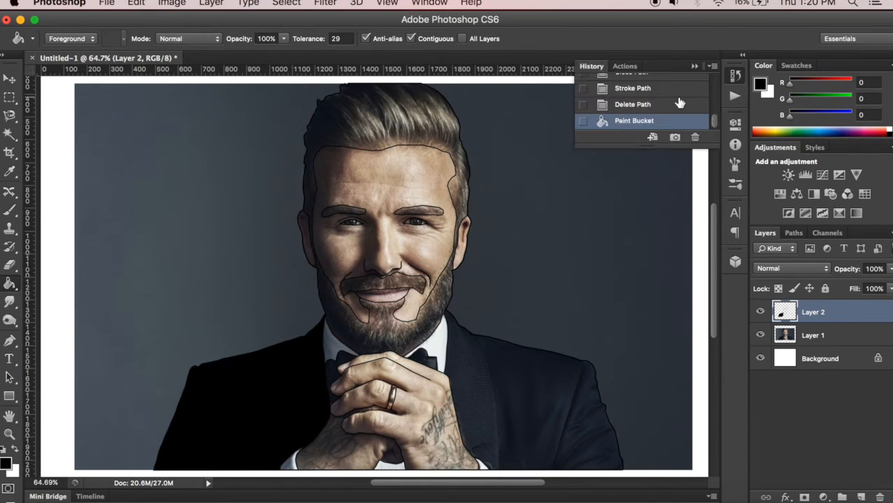
click(676, 103)
click(694, 67)
- Set the Paint Bucket opacity to 50%
click(284, 38)
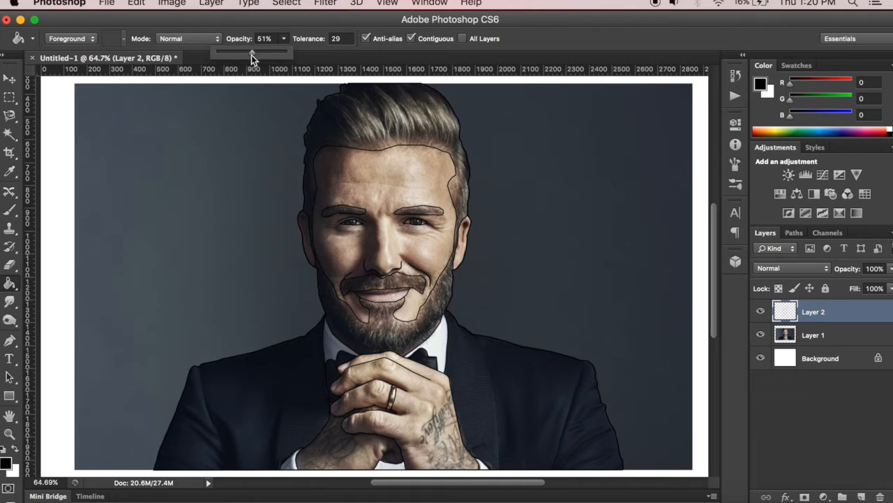
click(281, 44)
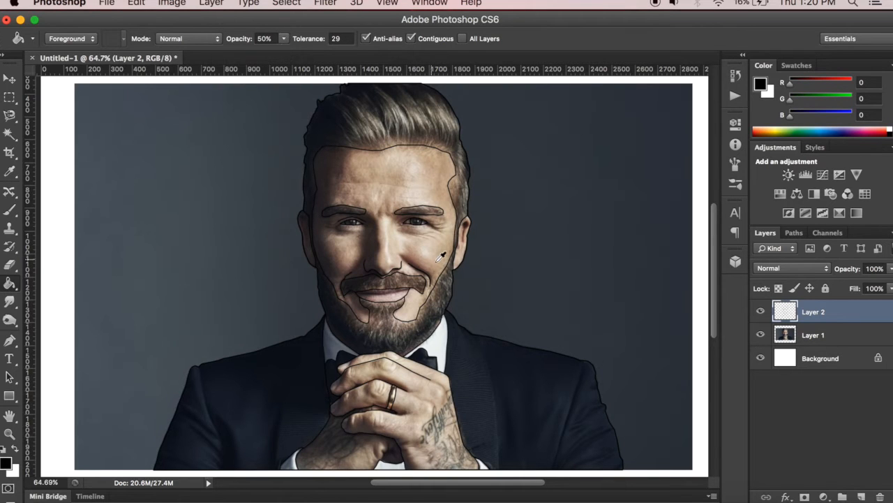
scroll(427, 245, down, 2)
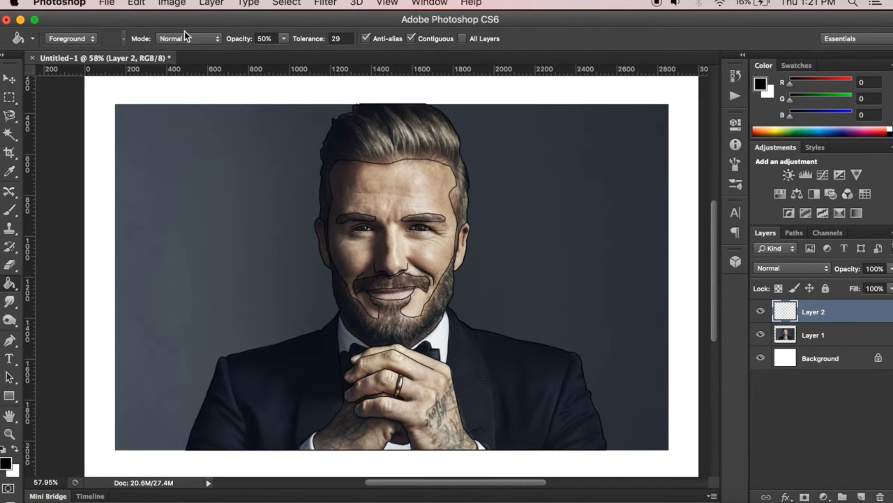
- Sample the jacket's dark navy from the photo and confirm it as the foreground colour, RGB 29, 36, 47
scroll(373, 190, down, 5)
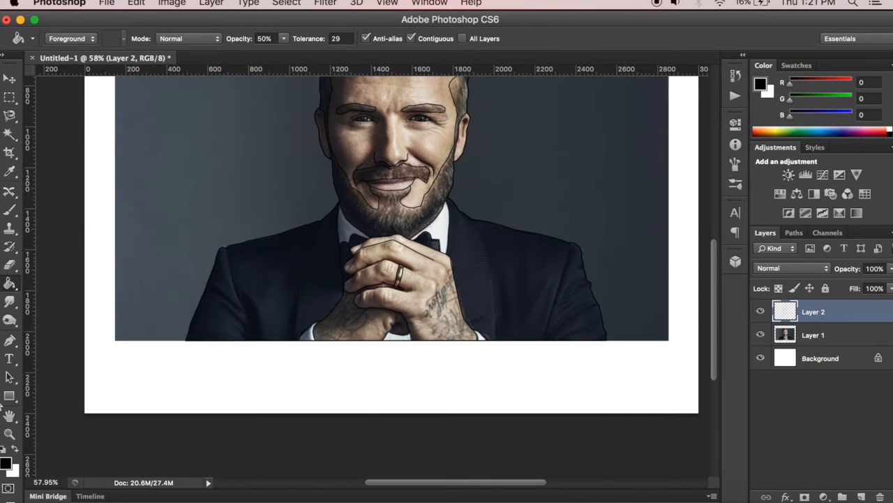
scroll(391, 293, up, 4)
scroll(423, 337, up, 2)
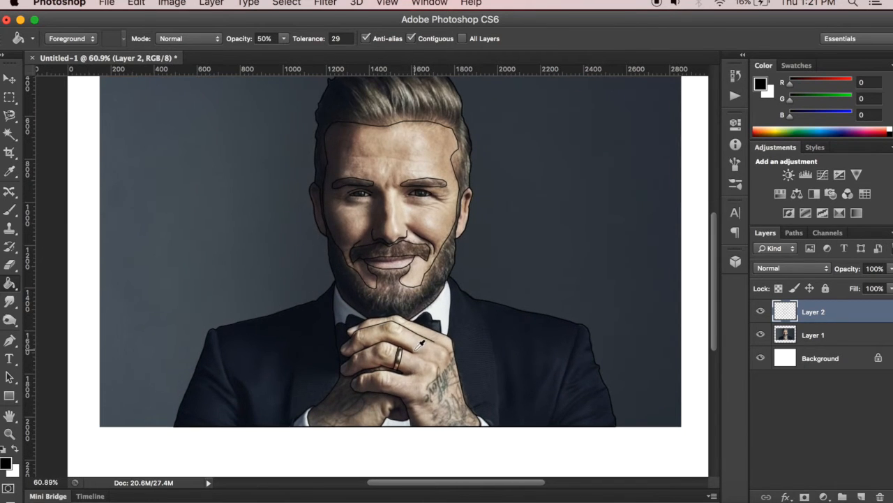
scroll(419, 341, up, 3)
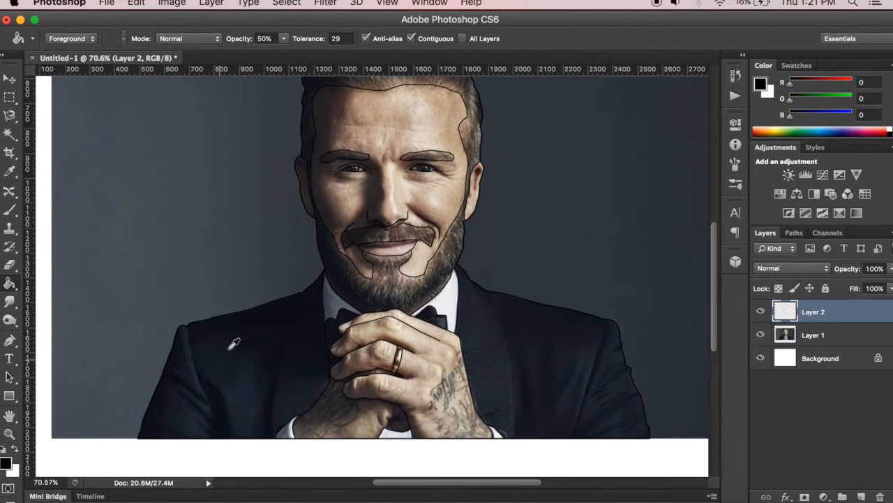
scroll(268, 375, up, 2)
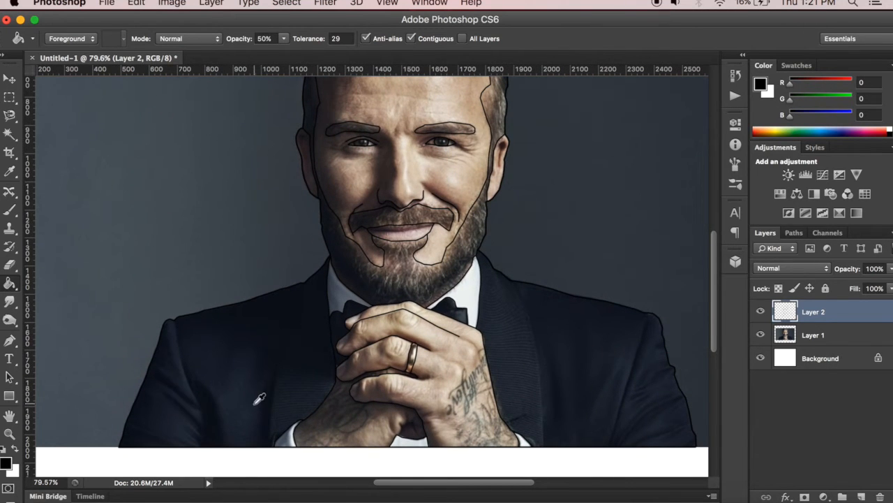
click(227, 366)
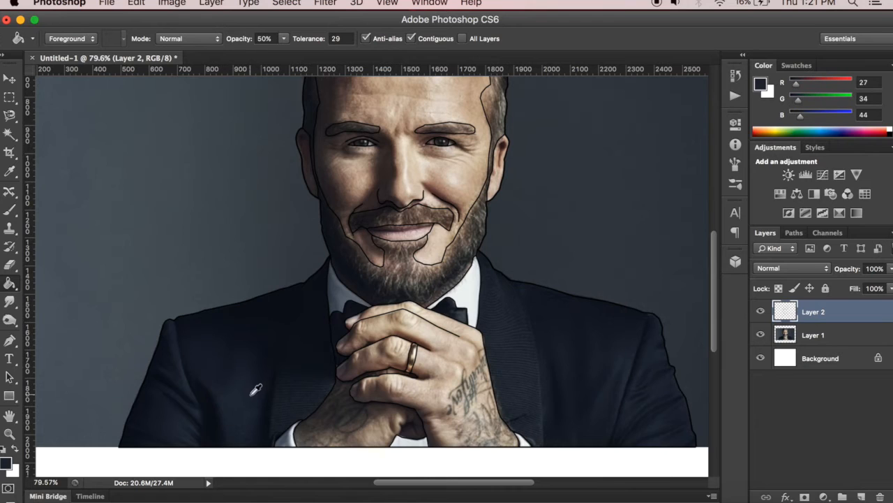
click(222, 415)
click(186, 385)
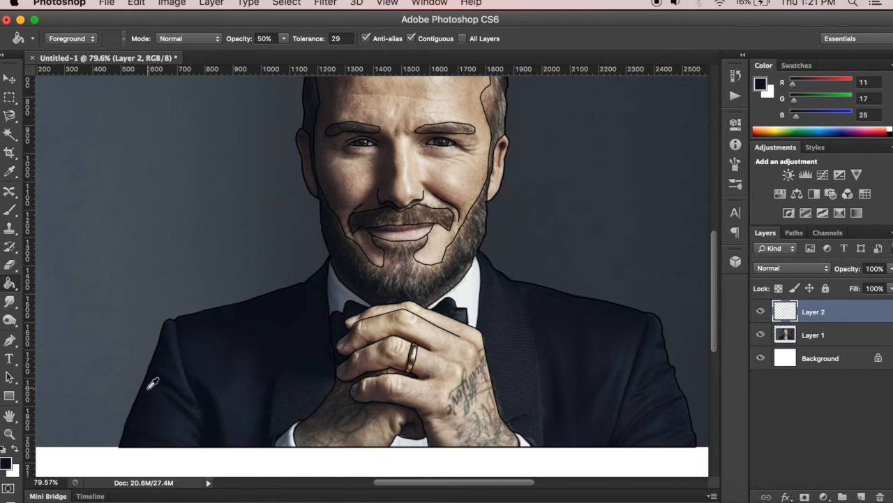
click(237, 410)
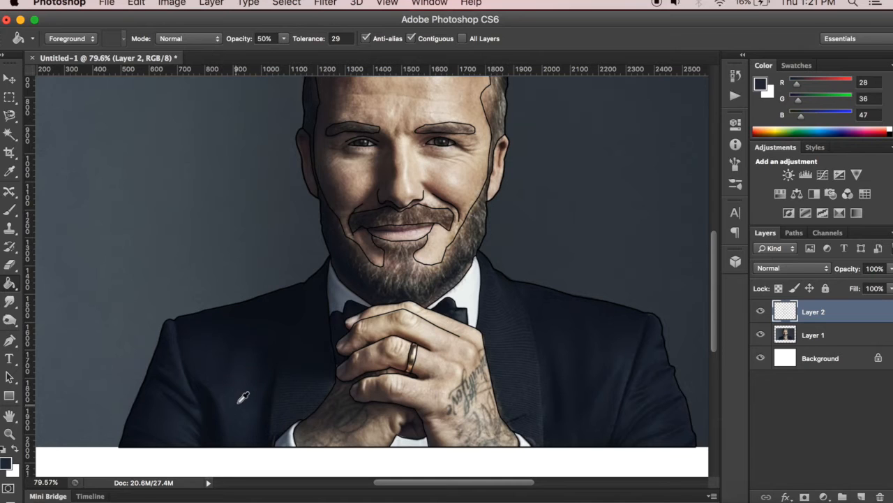
click(6, 463)
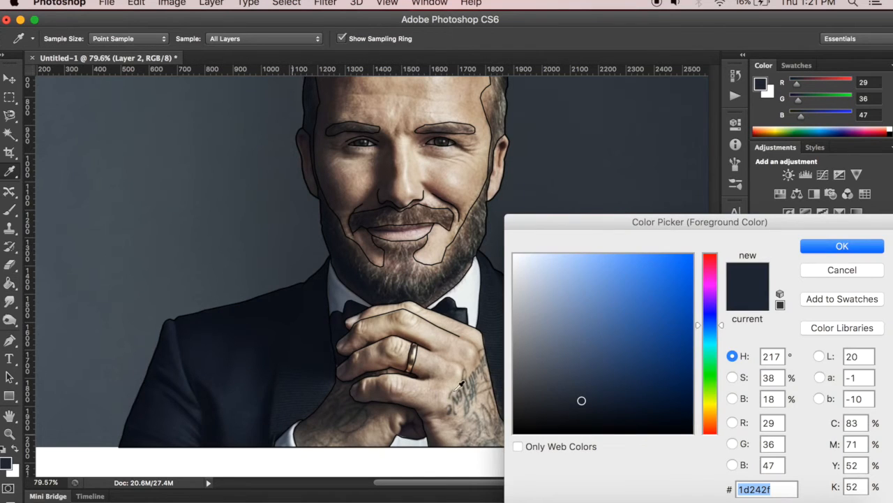
click(860, 253)
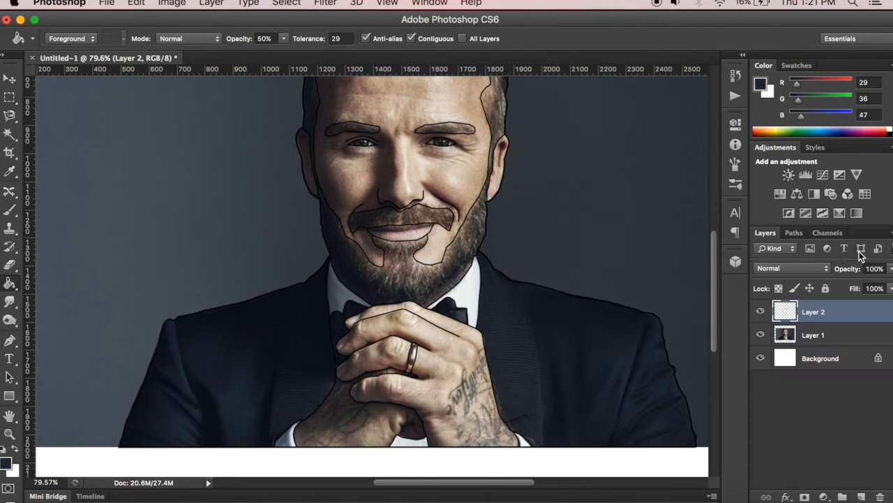
click(829, 334)
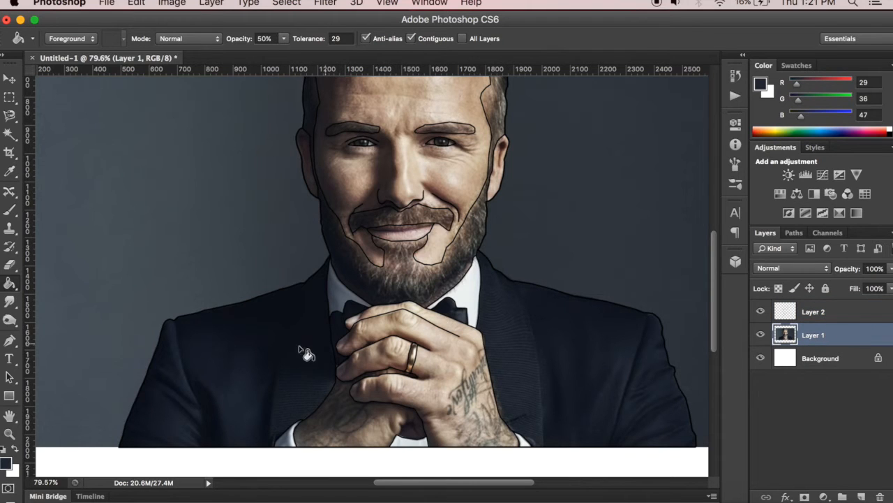
click(224, 398)
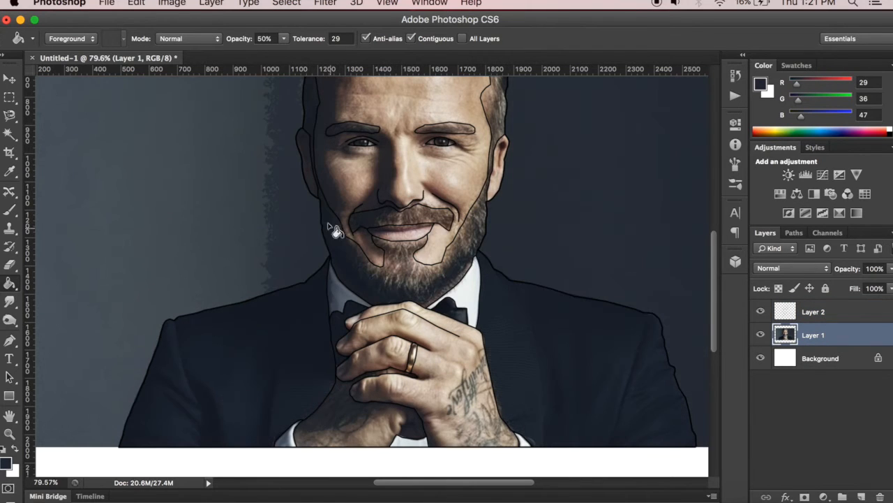
key(super+z)
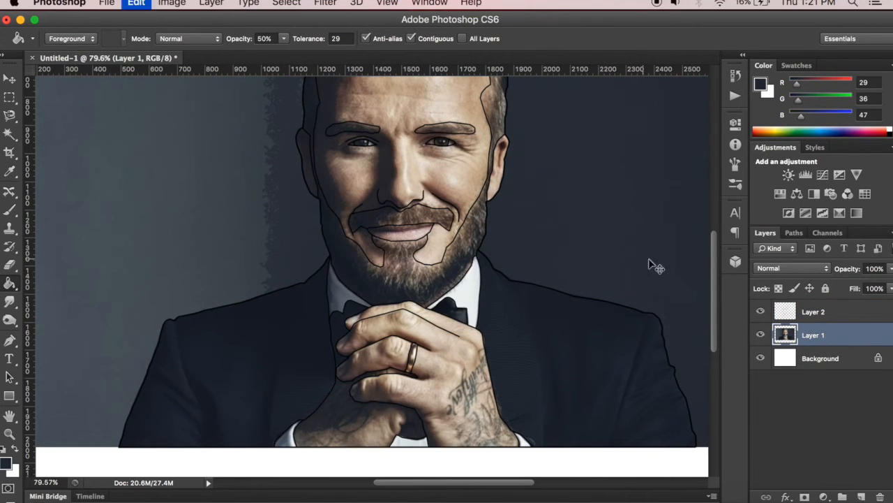
click(816, 309)
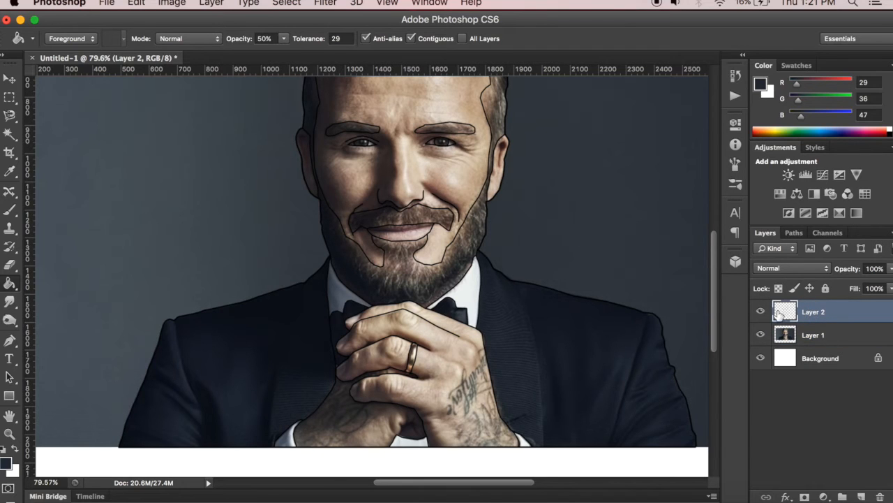
- Fill both halves of the jacket on Layer 2 with the sampled dark navy at 50% opacity using the Paint Bucket
scroll(237, 396, up, 1)
click(244, 381)
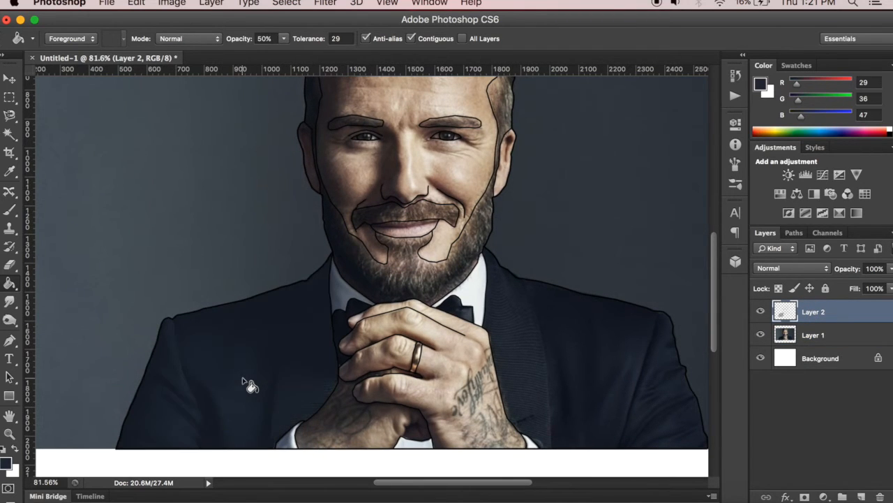
scroll(250, 386, down, 3)
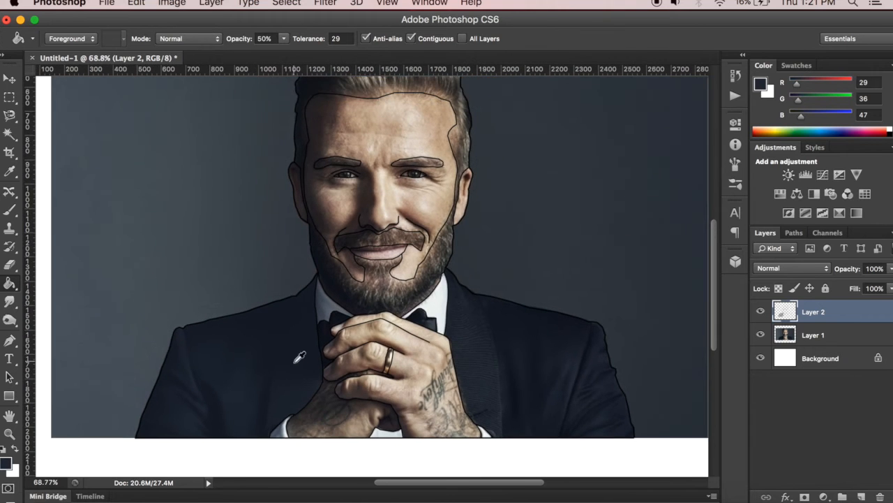
scroll(298, 356, up, 2)
scroll(275, 385, up, 4)
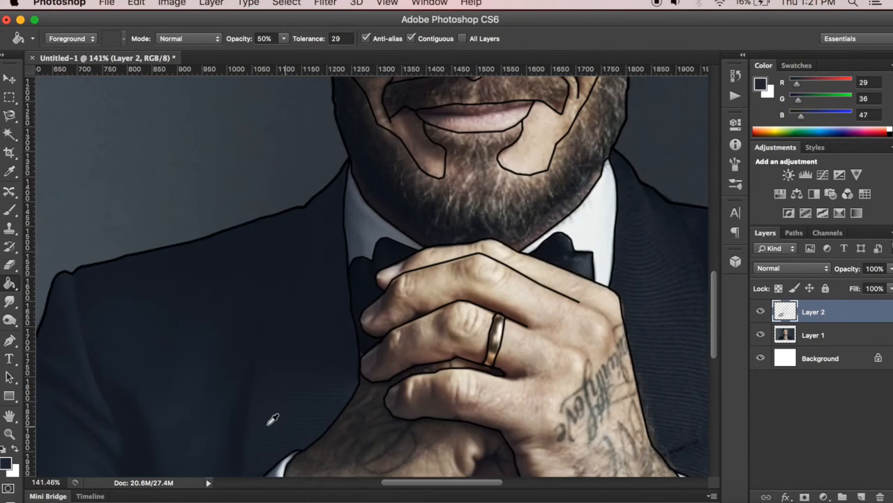
scroll(273, 415, up, 5)
scroll(328, 356, down, 10)
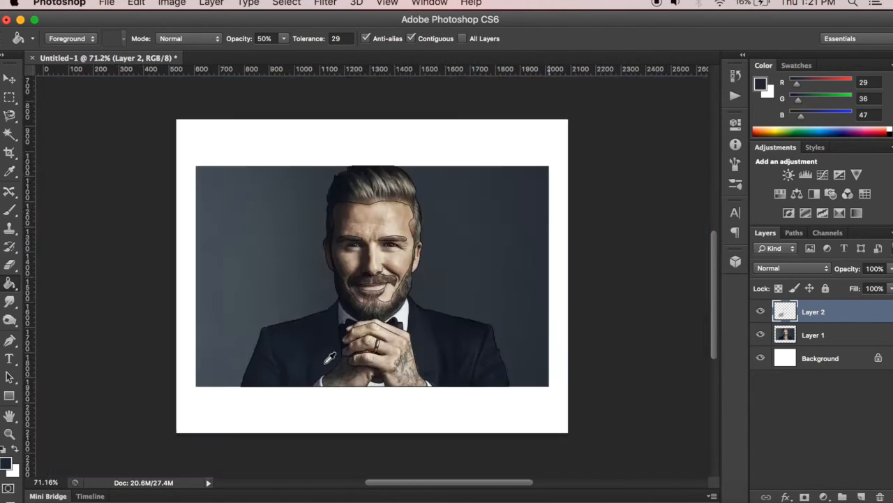
scroll(330, 357, down, 4)
scroll(460, 377, up, 6)
click(499, 376)
scroll(499, 361, down, 2)
- Sample the bow tie's dark grey, RGB 36, 43, 49, and fill both sides of the bow tie with it at 50% opacity
scroll(301, 311, up, 6)
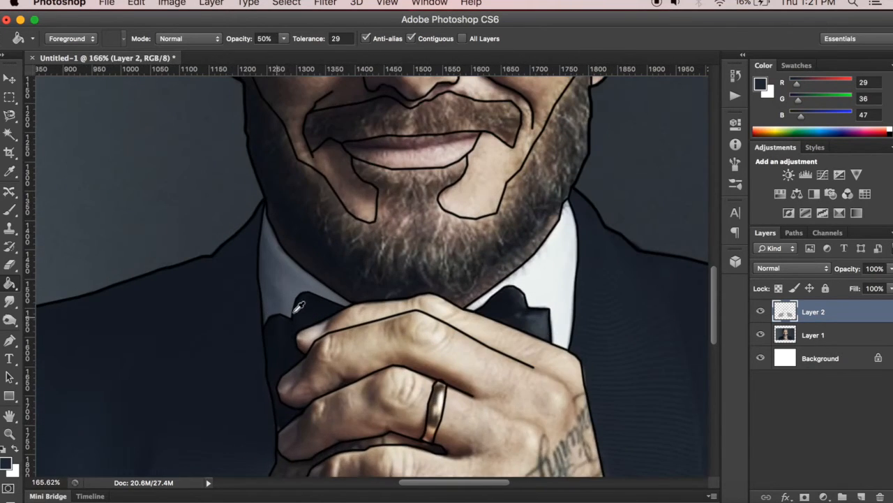
alt+click(312, 302)
alt+click(521, 319)
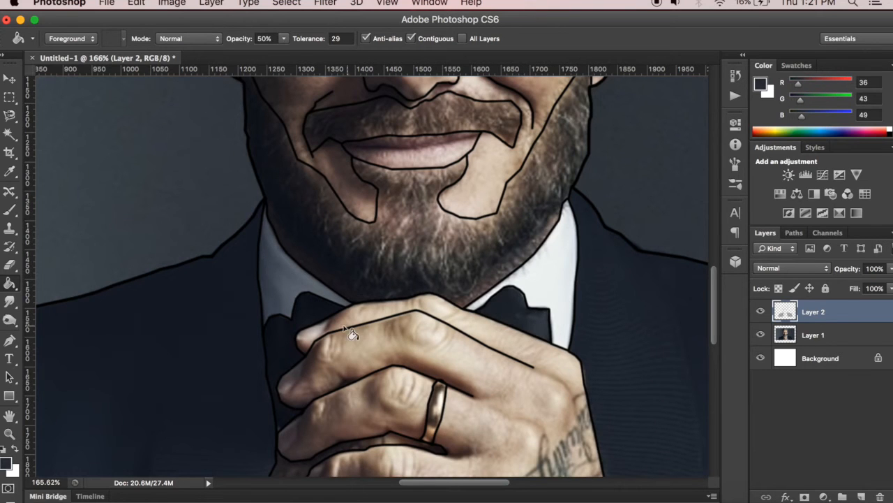
scroll(319, 316, down, 6)
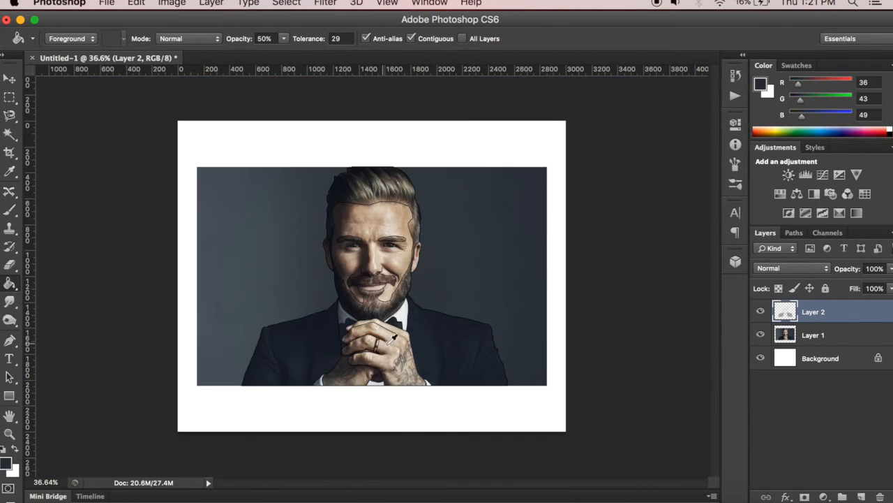
- Swap the foreground colour to white and fill both sides of the shirt collar on Layer 2 at 50% opacity
scroll(396, 347, up, 2)
scroll(396, 347, up, 5)
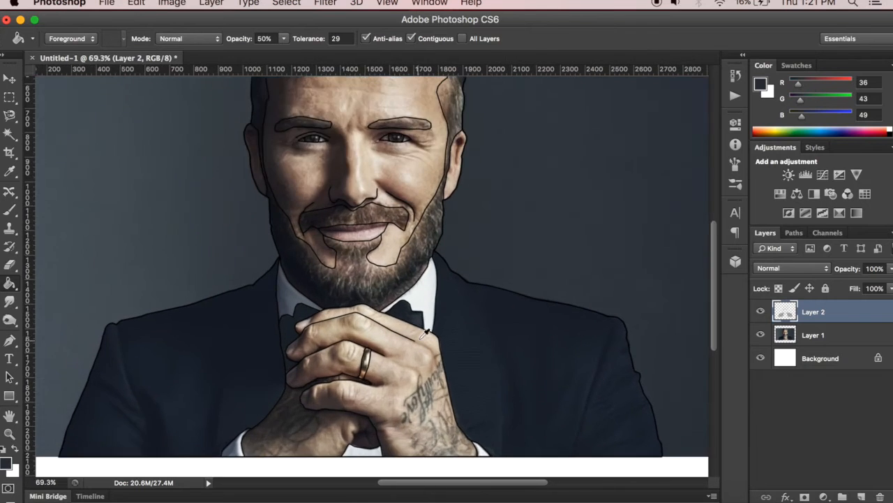
scroll(440, 288, down, 2)
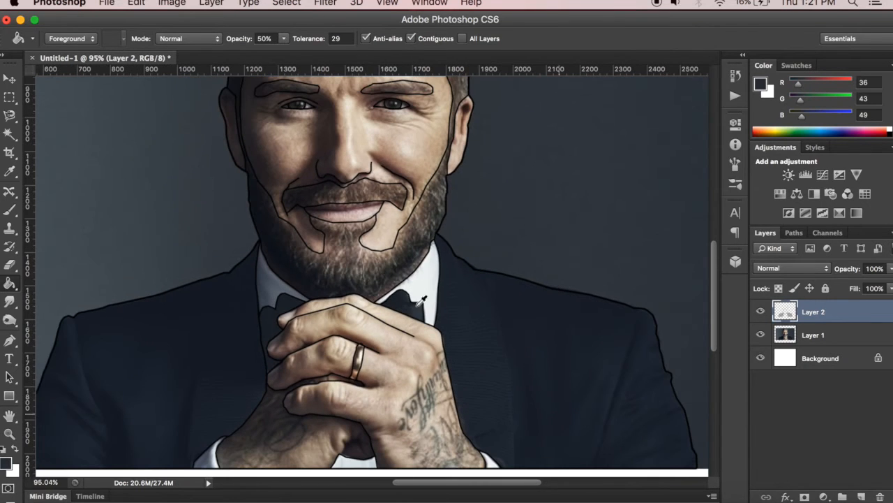
click(14, 449)
scroll(433, 288, up, 2)
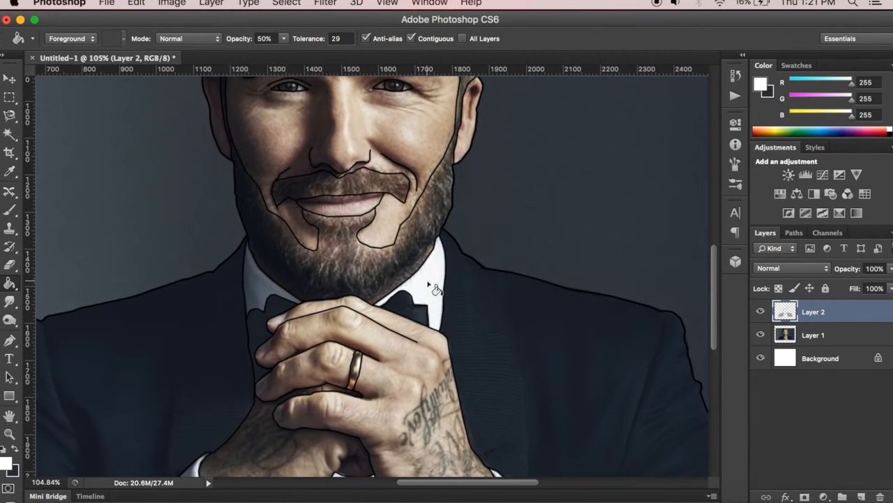
scroll(286, 303, down, 3)
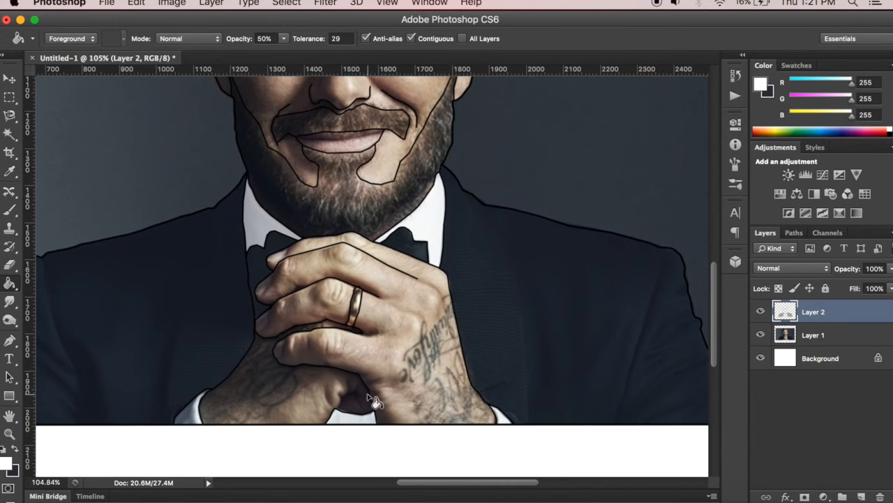
- Fill both shirt cuffs and the patch of shirt between the wrists with white at 50% opacity
mouse_move(225, 418)
scroll(225, 412, up, 10)
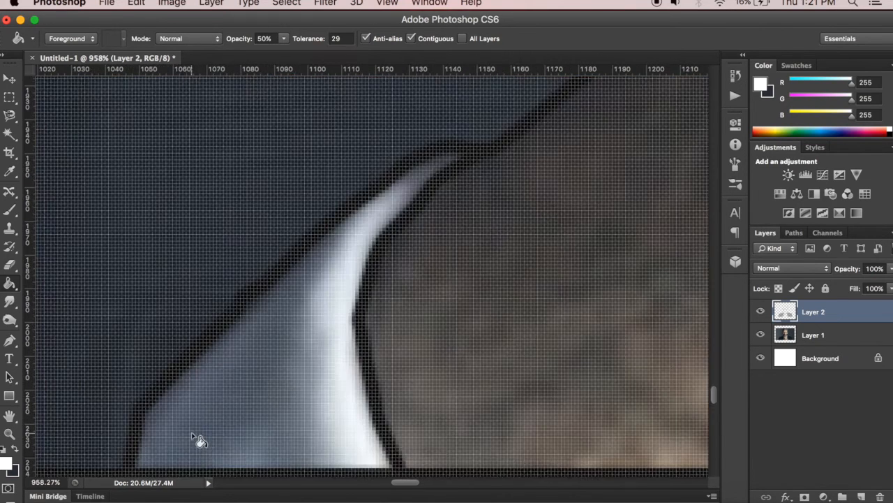
scroll(225, 405, down, 10)
scroll(564, 409, up, 8)
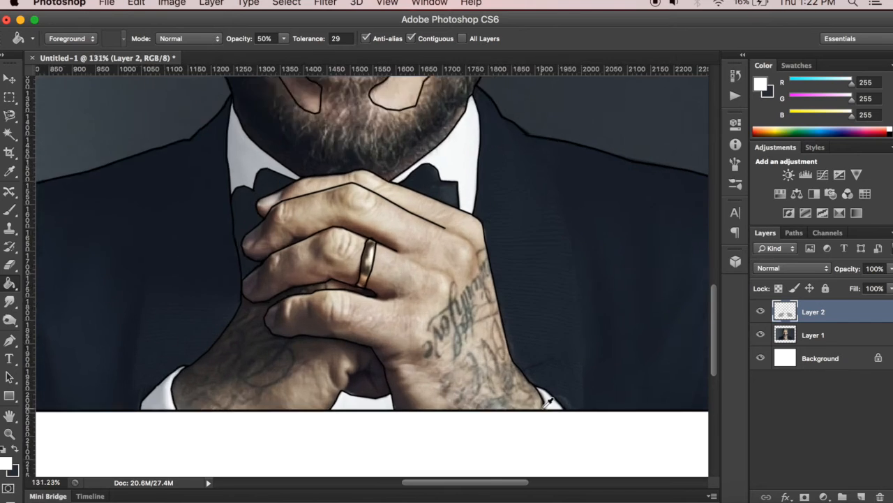
click(559, 405)
scroll(516, 390, down, 10)
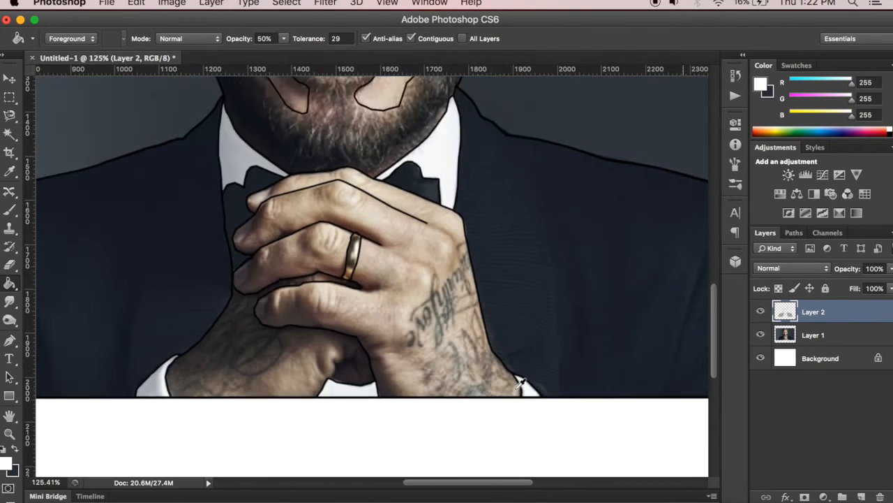
scroll(489, 209, up, 2)
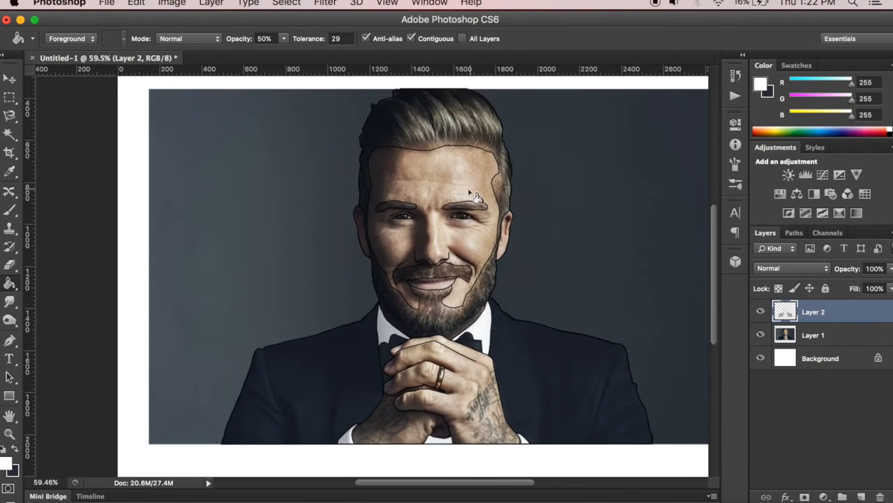
- Fill the whites on both sides of the iris in each eye with white at 50% opacity
scroll(412, 209, up, 6)
scroll(404, 213, up, 10)
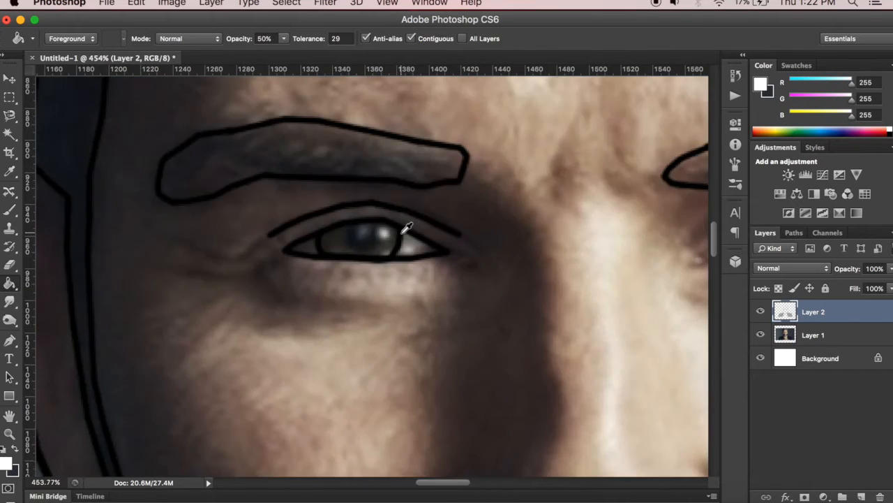
scroll(222, 267, down, 9)
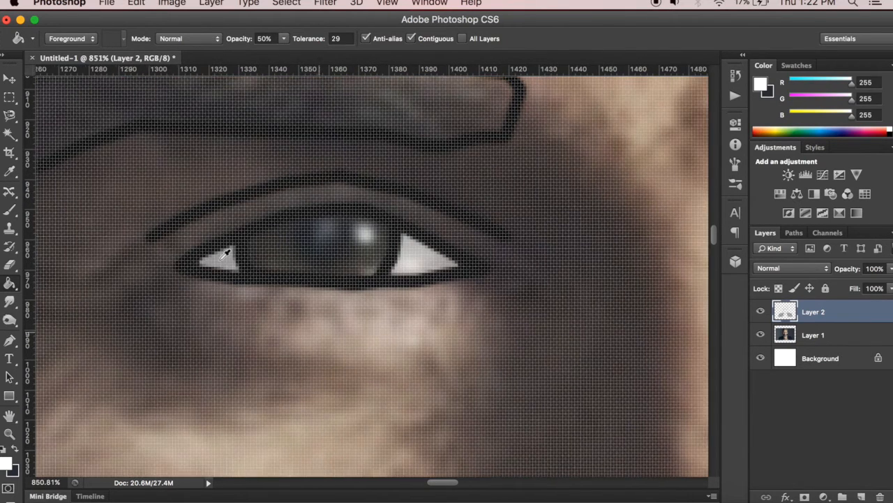
scroll(648, 276, up, 8)
scroll(614, 269, down, 8)
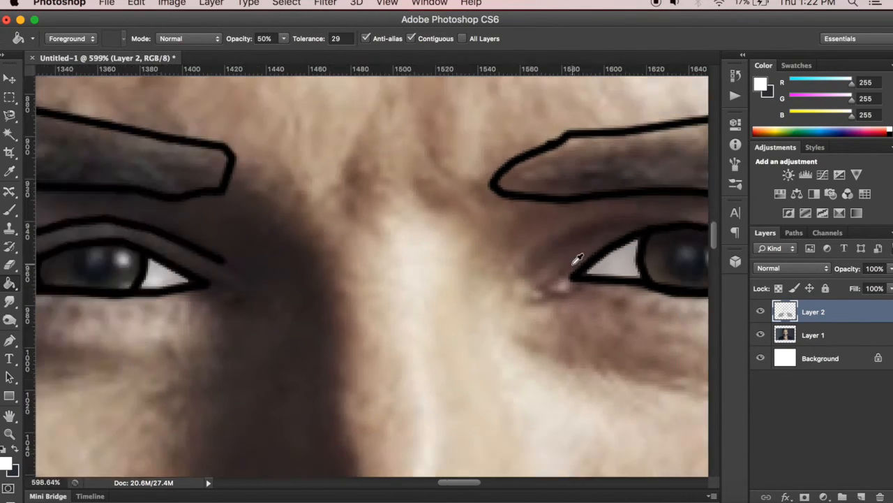
scroll(650, 251, up, 6)
scroll(611, 297, down, 8)
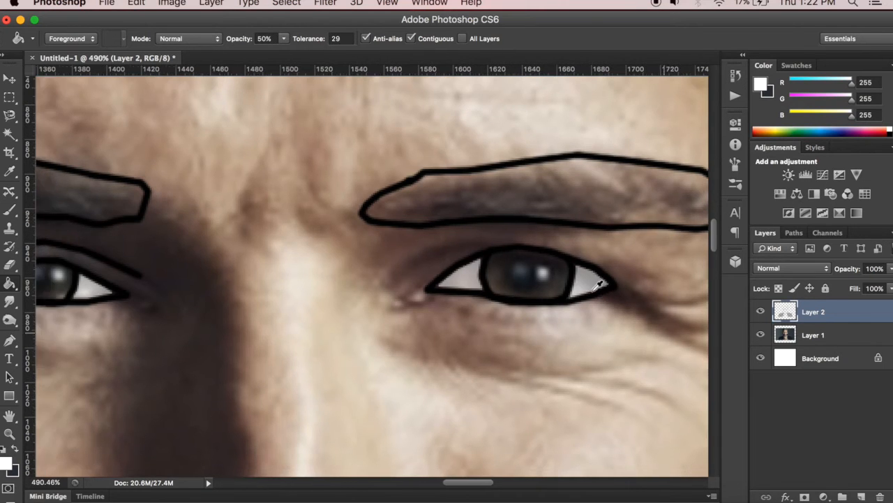
scroll(592, 298, down, 4)
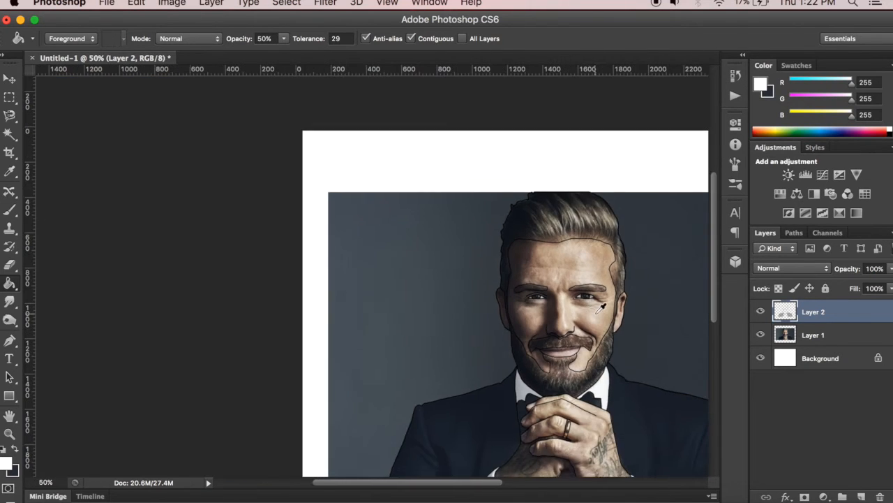
scroll(393, 365, up, 2)
scroll(393, 364, up, 3)
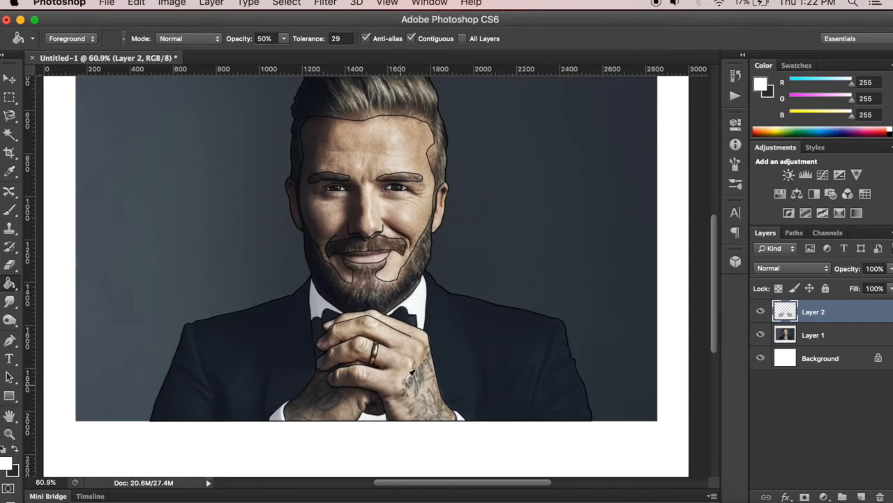
scroll(370, 310, up, 2)
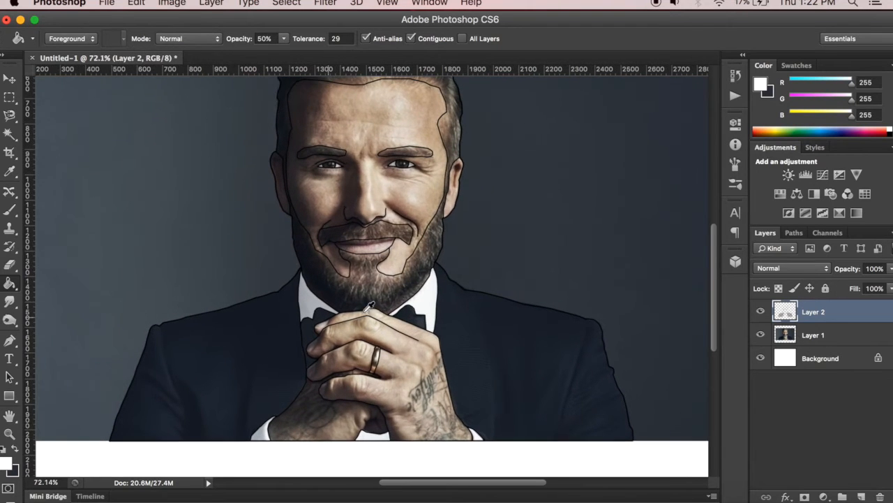
- Try filling the face with sampled forehead tones RGB 203, 185, 164 and RGB 173, 144, 118 at 50% opacity, undoing each fill
scroll(384, 285, up, 2)
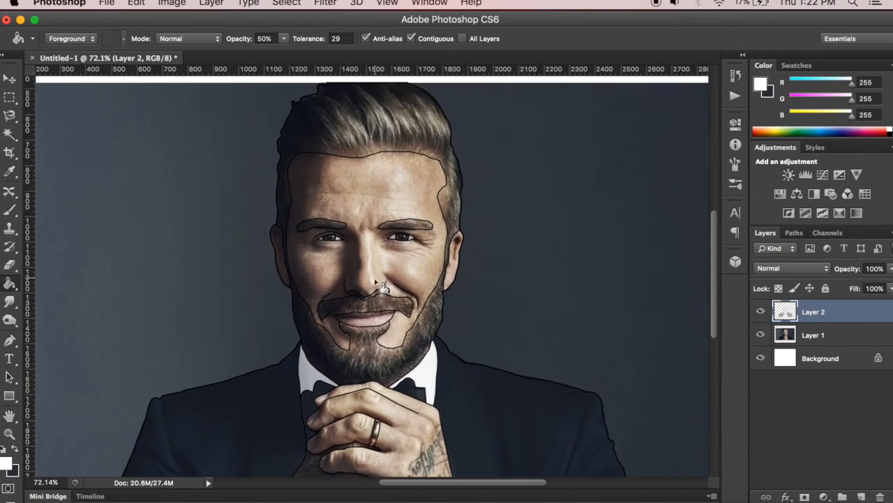
alt+click(423, 169)
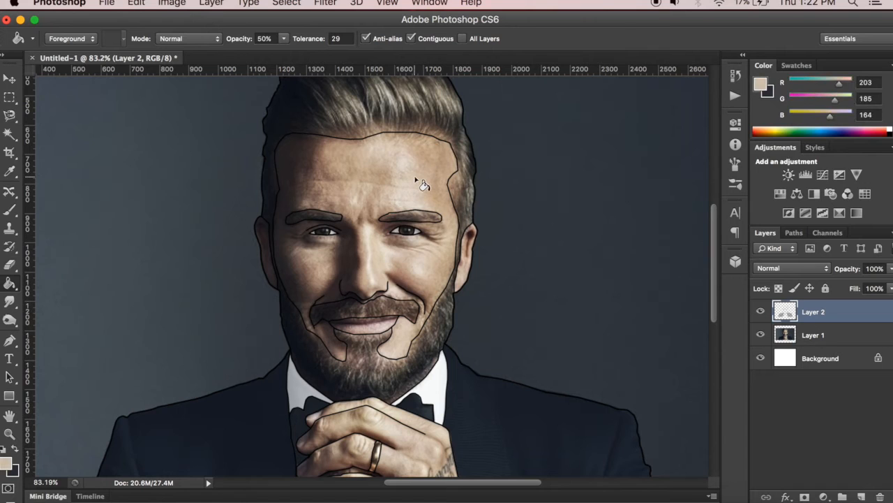
click(419, 184)
key(super+z)
alt+click(393, 169)
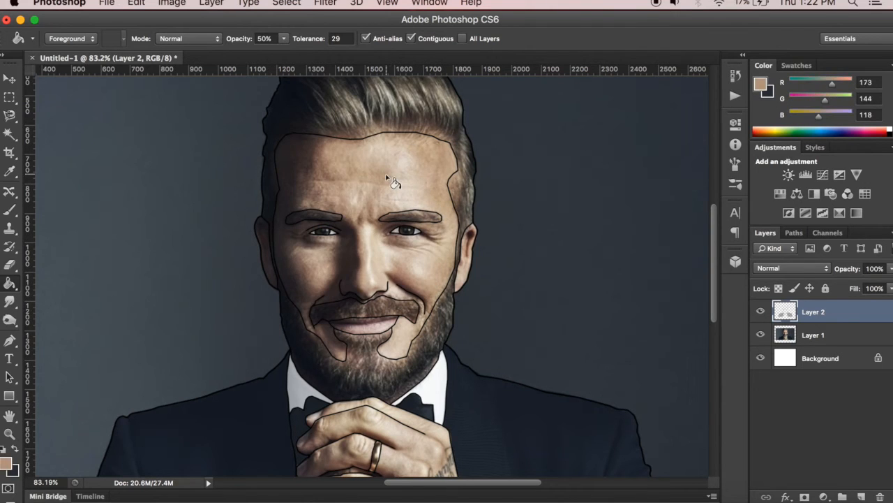
click(395, 183)
key(super+z)
click(412, 185)
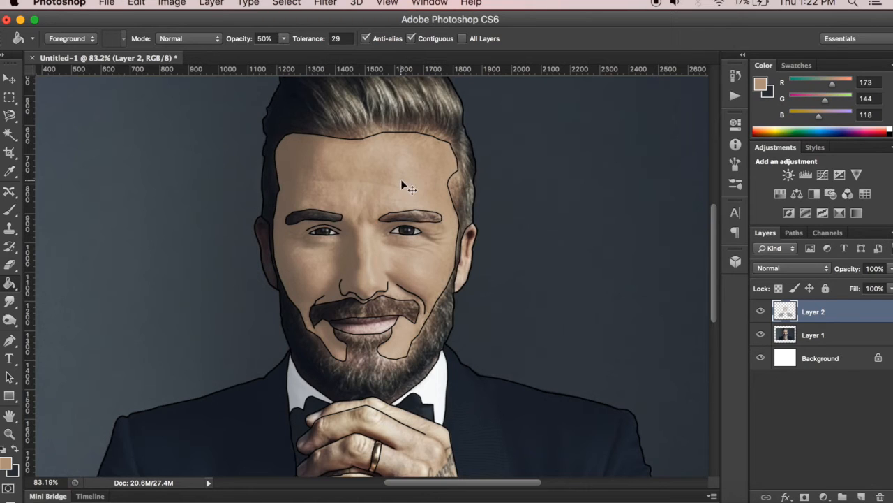
key(super+z)
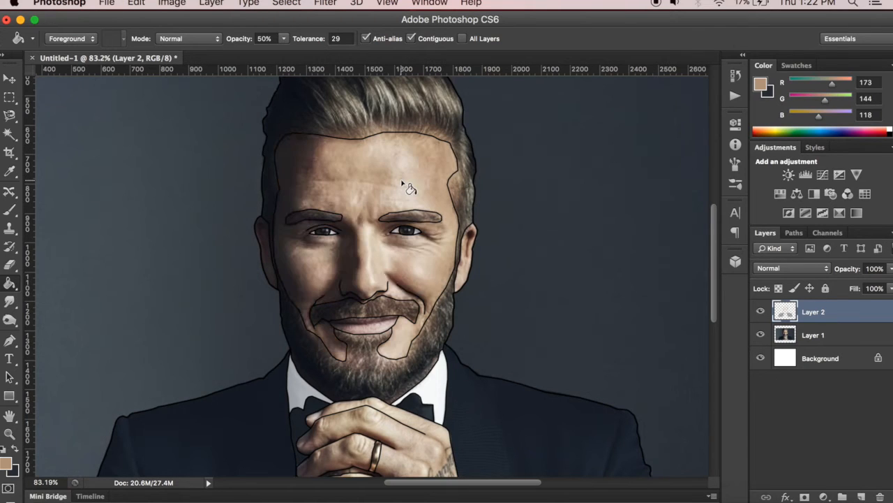
- Refill the face with RGB 173, 144, 118 for comparison, then step back in the history to the state before that fill
click(735, 75)
click(643, 105)
click(640, 121)
click(695, 66)
click(410, 177)
click(735, 75)
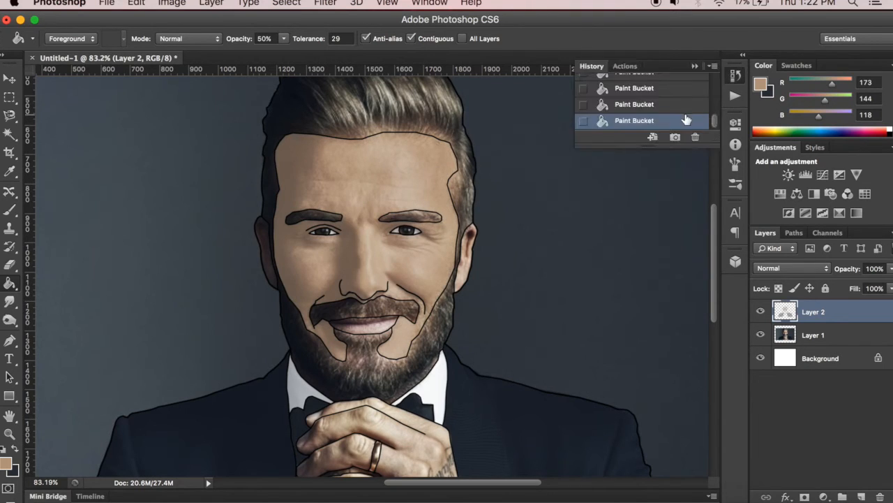
click(663, 106)
click(695, 66)
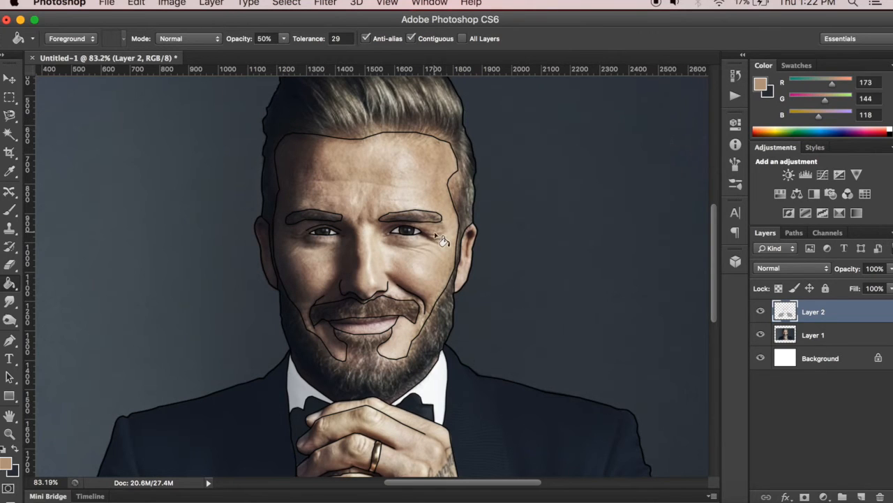
- Try a darker skin tone sampled from the shaded cheek, RGB 154, 125, 107, as the 50% face fill and check the whole portrait
alt+click(328, 272)
alt+click(315, 267)
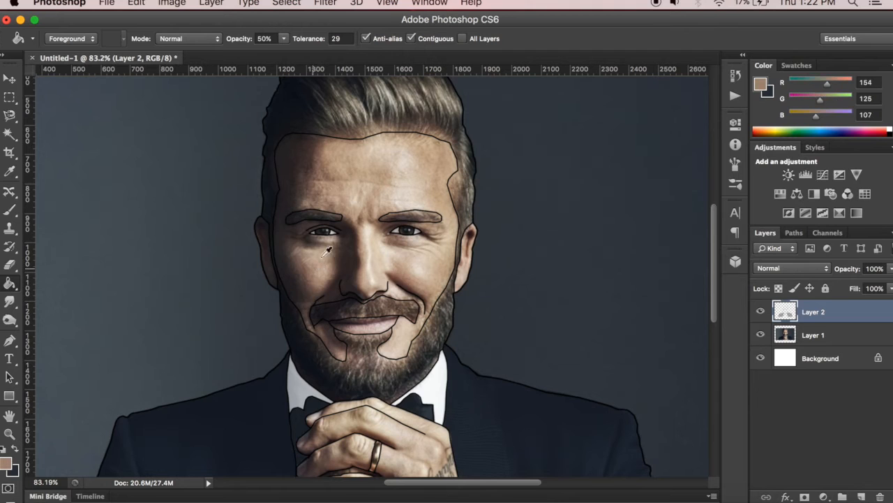
click(358, 205)
alt+scroll(455, 215, down, 3)
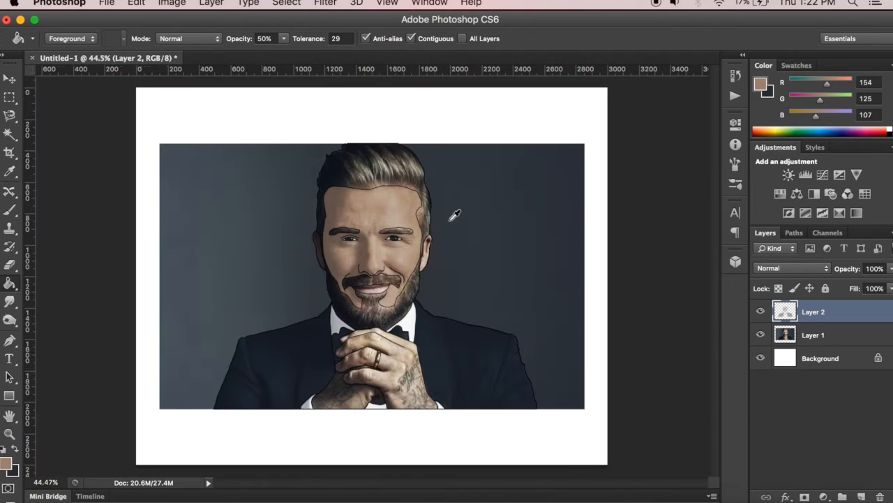
scroll(452, 217, up, 5)
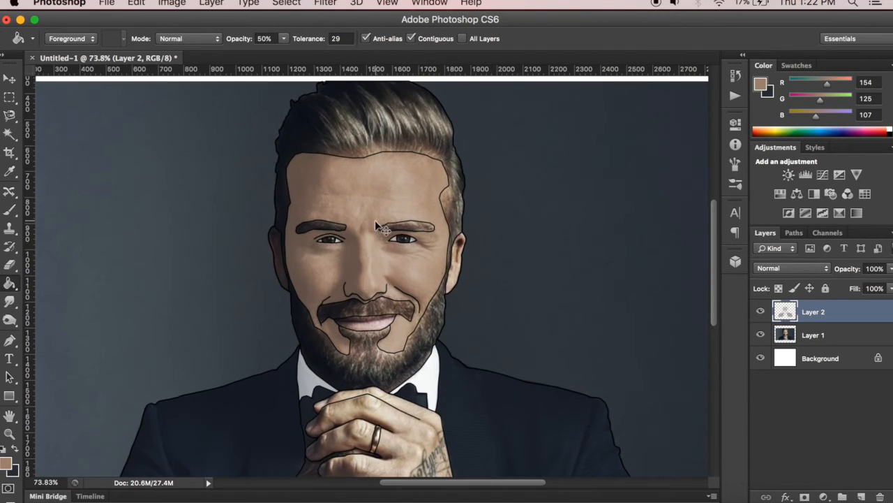
- Undo the darker face fill and try the lighter sampled forehead tone RGB 198, 177, 152 instead
alt+click(375, 190)
click(373, 189)
key(ctrl+z)
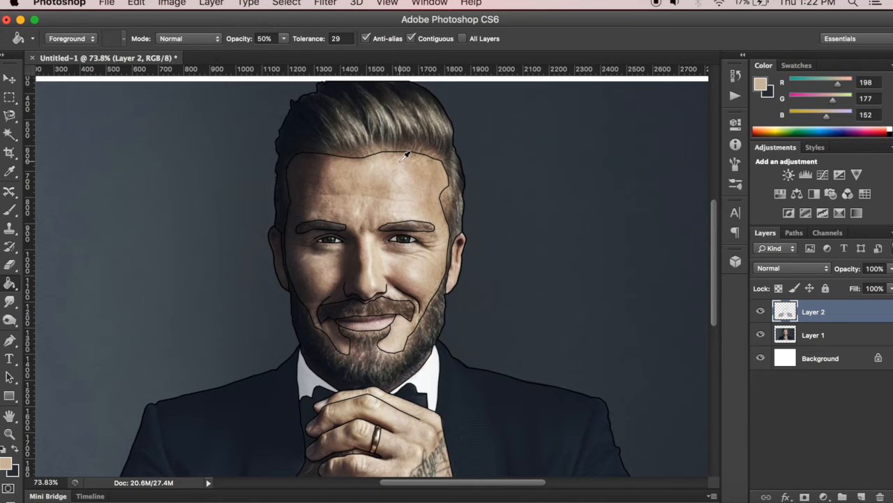
click(402, 171)
key(ctrl+z)
- Try filling the face with the forehead tone RGB 190, 161, 132 at 50% opacity, check it from a distance and undo it
alt+click(412, 173)
click(413, 184)
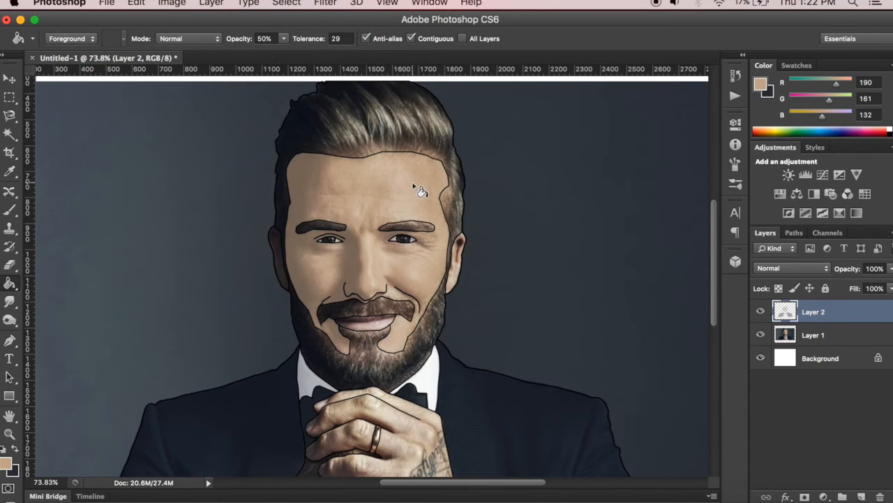
scroll(421, 191, down, 6)
scroll(419, 178, up, 4)
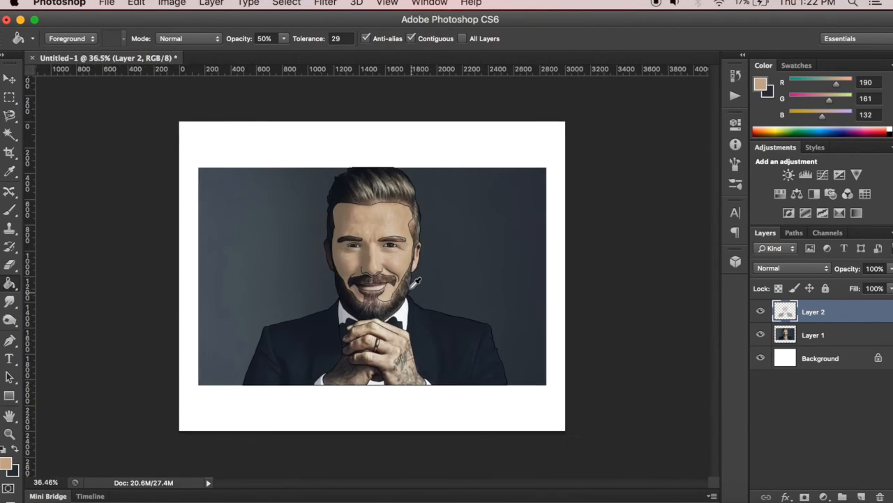
key(ctrl+z)
- Sample the skin tone RGB 190, 168, 141 and fill the face with it on Layer 2 at 50% opacity
scroll(405, 255, up, 1)
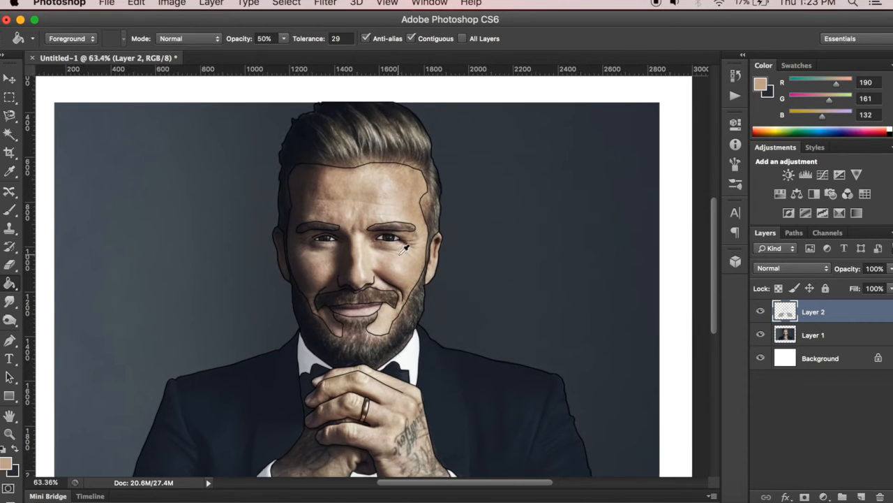
click(413, 269)
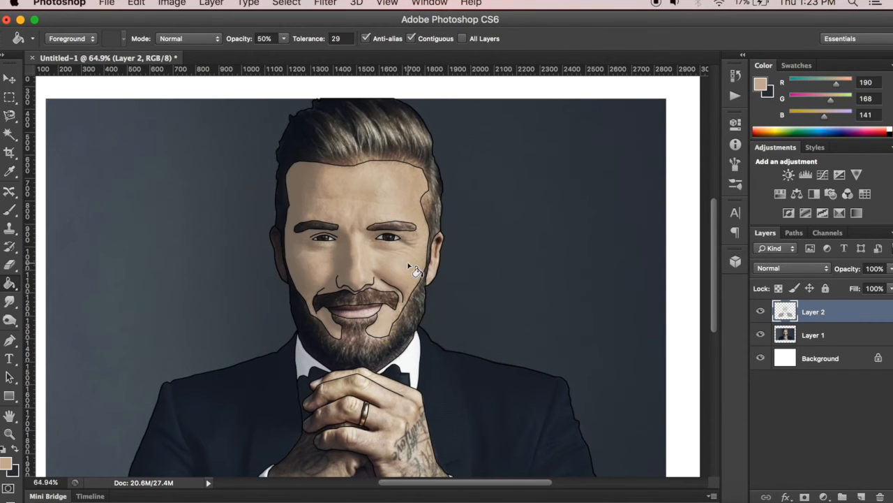
scroll(413, 269, down, 5)
scroll(390, 222, up, 1)
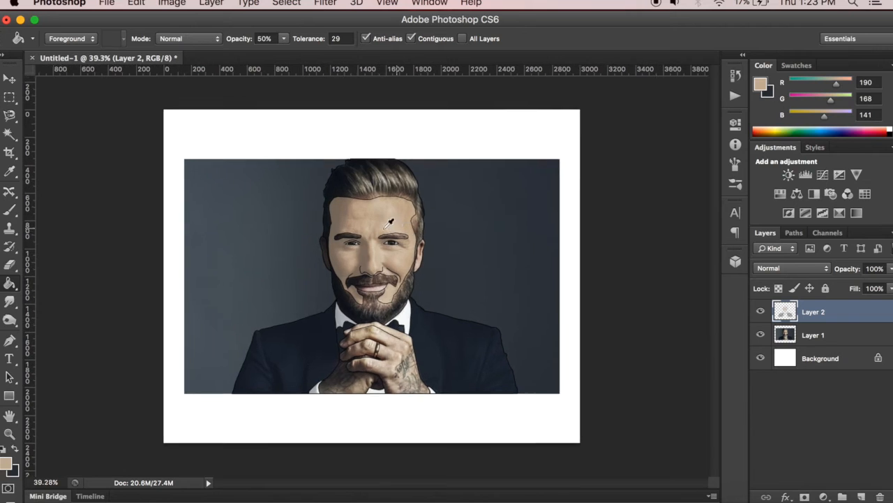
- Fill both ears with the same skin tone, RGB 190, 168, 141, at 50% opacity
scroll(389, 222, up, 8)
scroll(376, 241, down, 3)
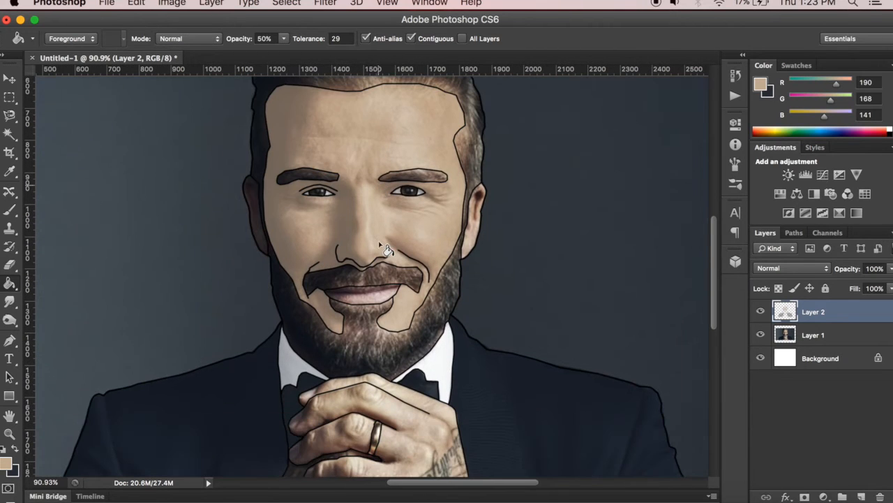
scroll(279, 235, down, 5)
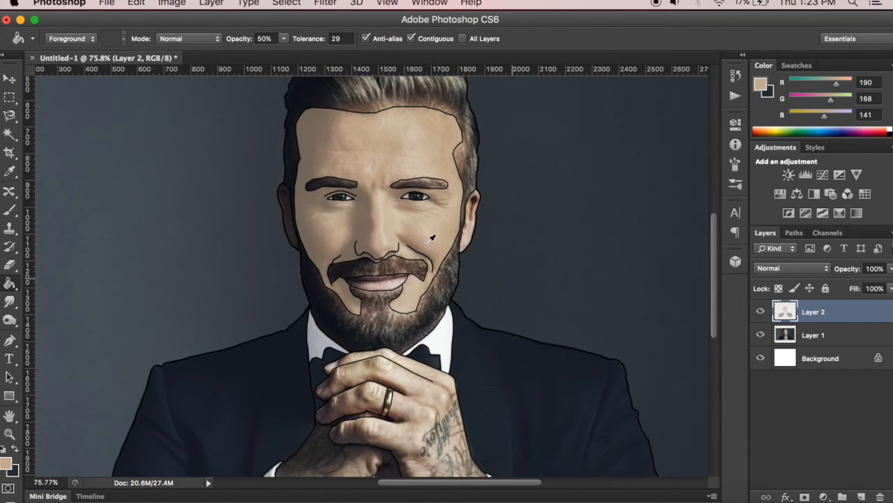
scroll(390, 278, up, 8)
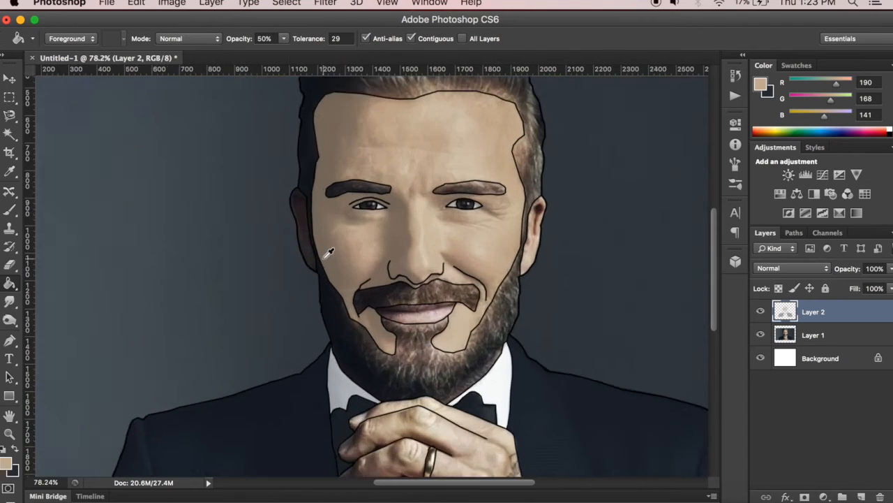
scroll(677, 251, down, 5)
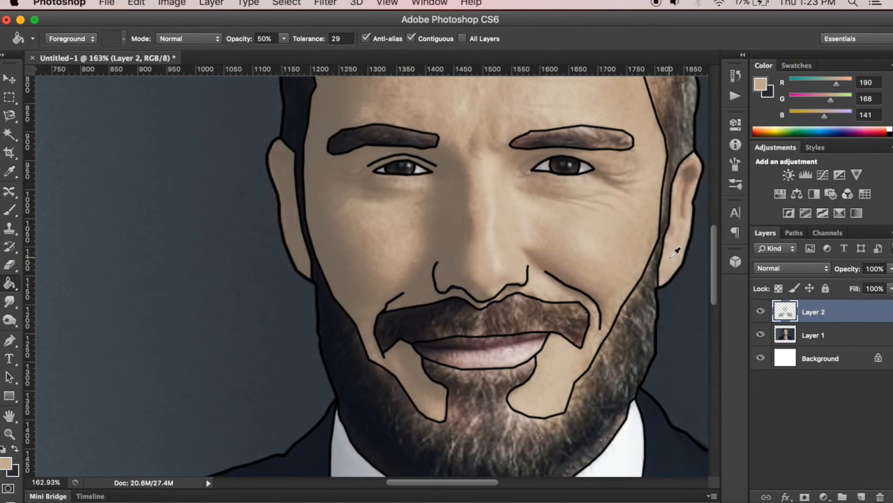
- Fill the clasped hands, including every outlined finger and both wrists, with the skin tone RGB 190, 168, 141 at 50% opacity
scroll(660, 367, up, 2)
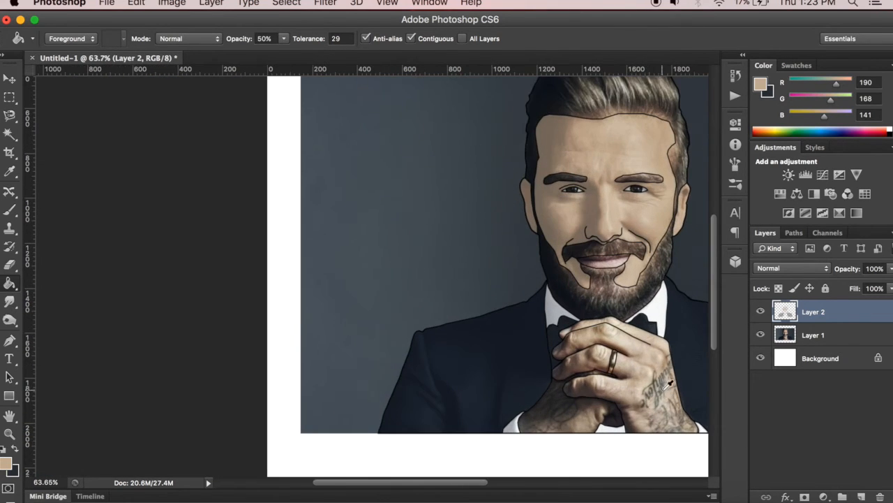
scroll(669, 383, up, 1)
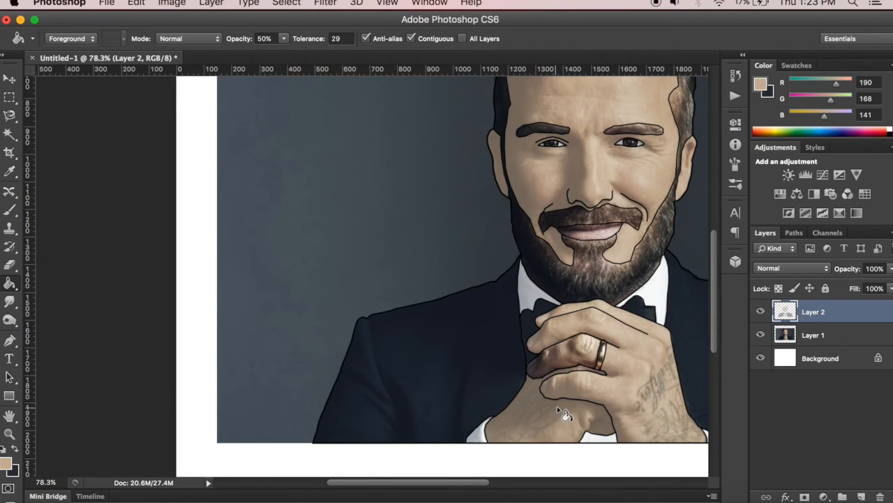
scroll(556, 407, up, 3)
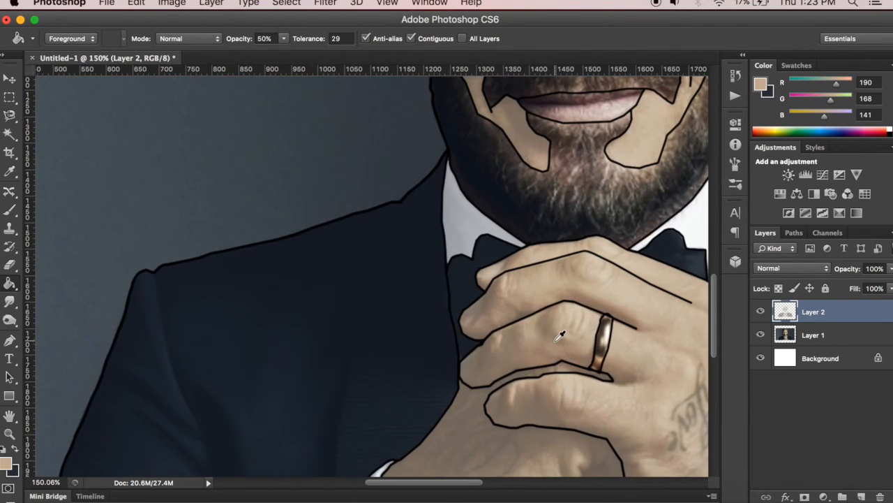
- Inspect the fingers, ring outline and tattooed hand up close for areas missed by the skin fill
scroll(560, 337, down, 5)
scroll(362, 355, up, 2)
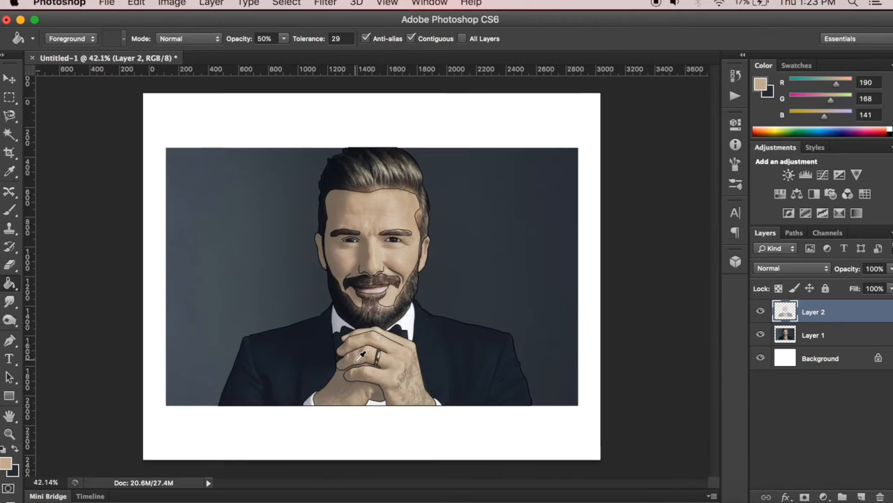
scroll(363, 355, up, 4)
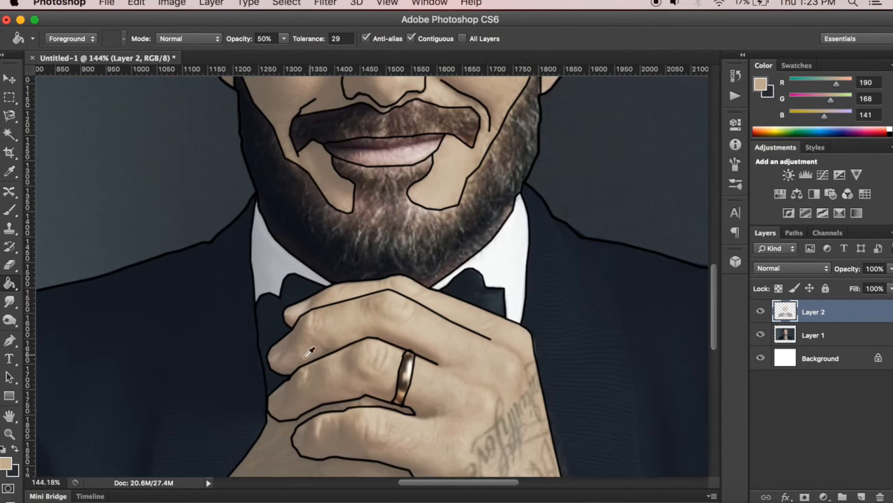
scroll(284, 411, up, 2)
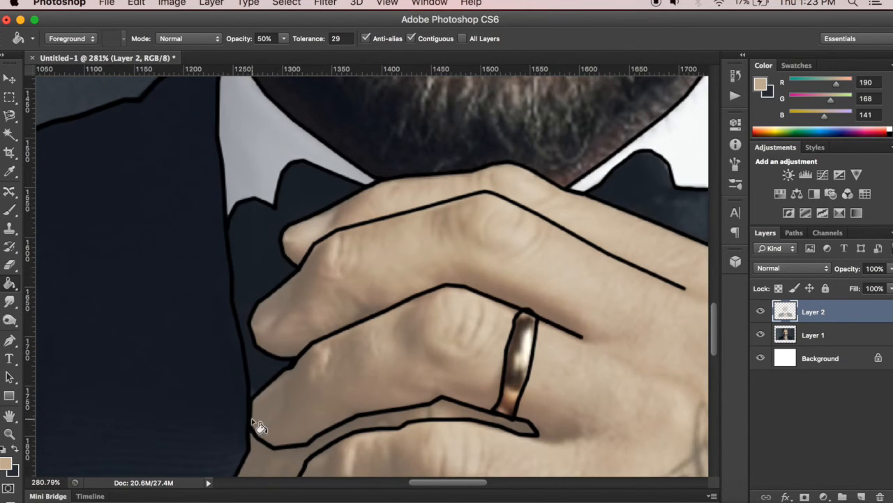
scroll(258, 427, down, 3)
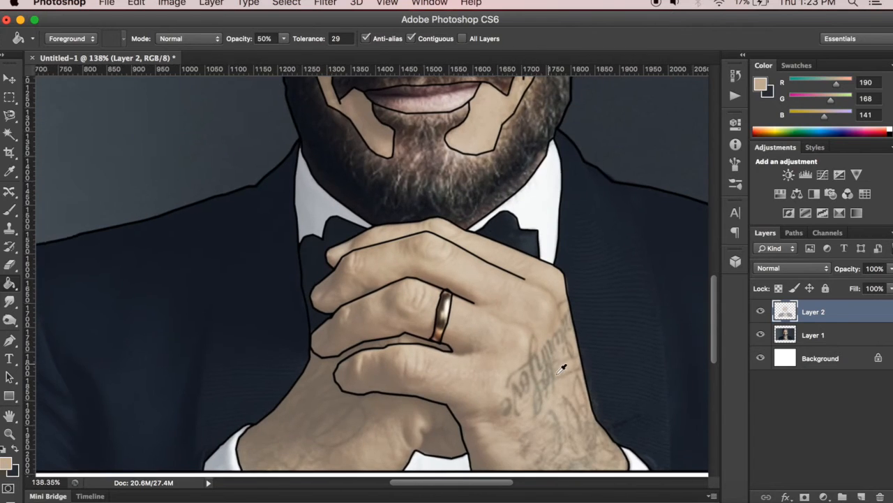
scroll(562, 367, up, 2)
scroll(510, 405, down, 2)
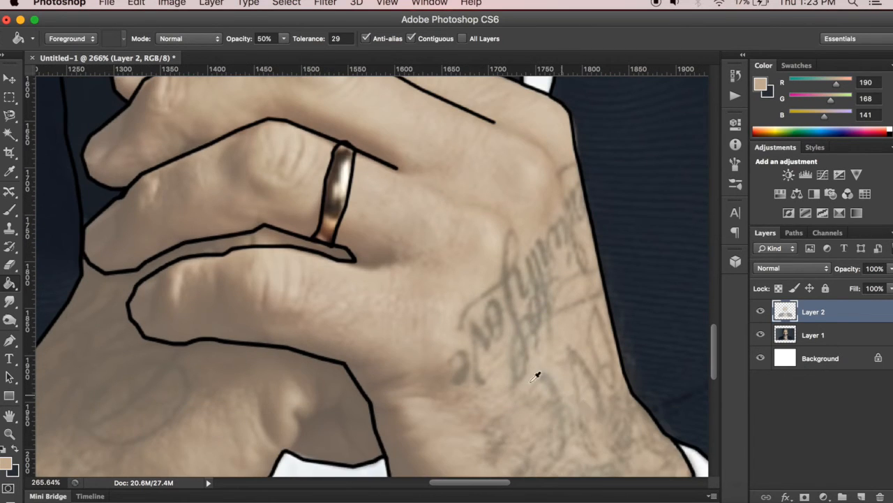
scroll(536, 377, down, 2)
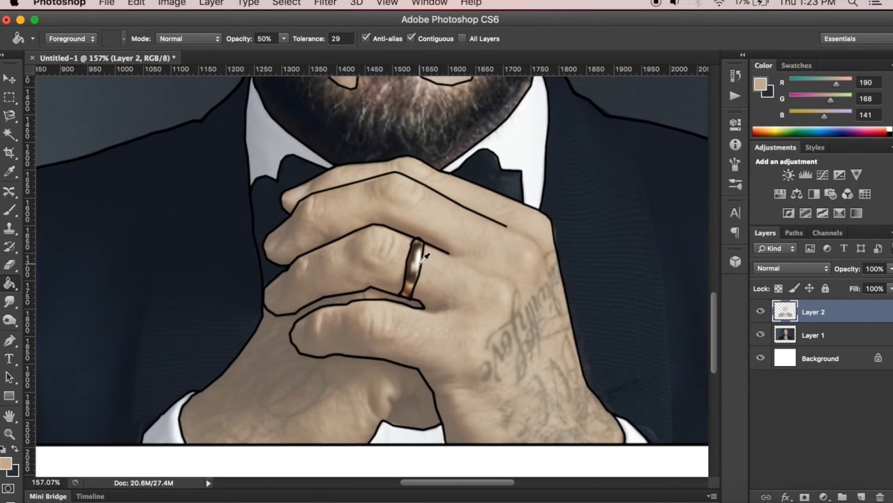
- Try filling the ring with sampled greys RGB 168, 160, 147 and RGB 164, 152, 138 at 50% opacity, undoing each fill
scroll(424, 256, up, 3)
alt+click(403, 241)
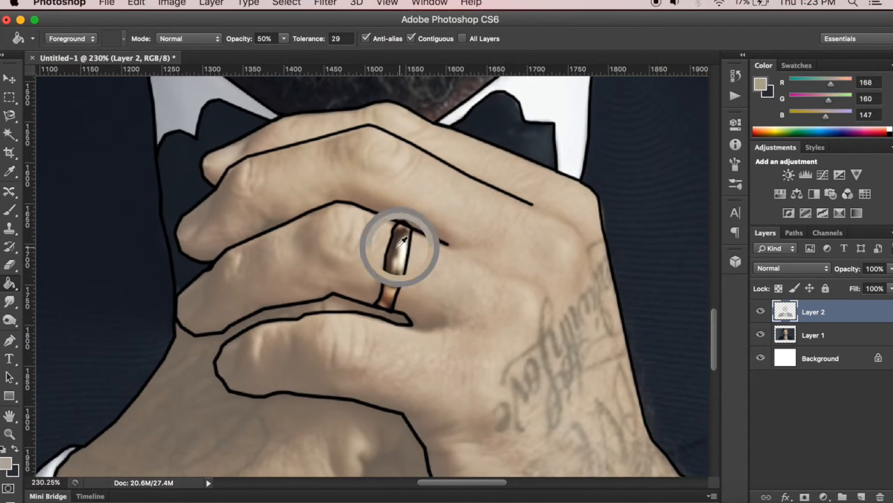
click(405, 254)
key(ctrl+z)
alt+click(404, 257)
click(406, 261)
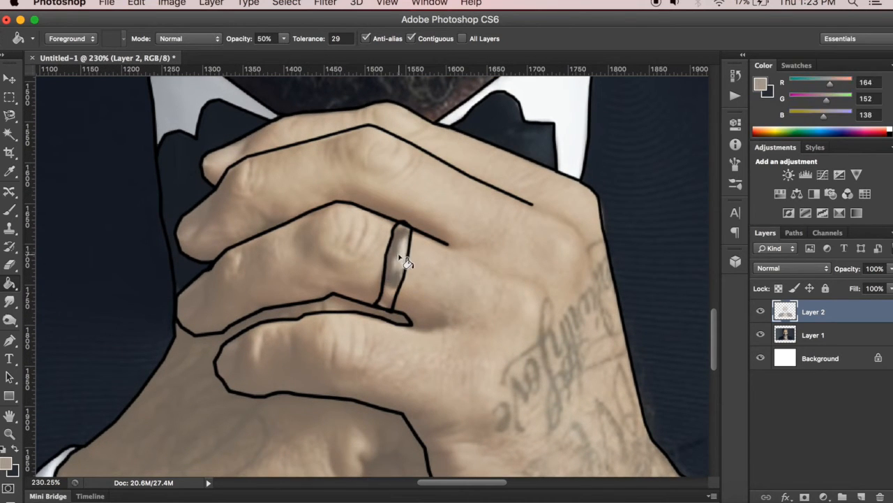
key(ctrl+z)
- Try filling the ring with sampled dark brown RGB 73, 64, 54 and pale beige RGB 220, 210, 188, undoing each fill
alt+click(402, 259)
click(402, 260)
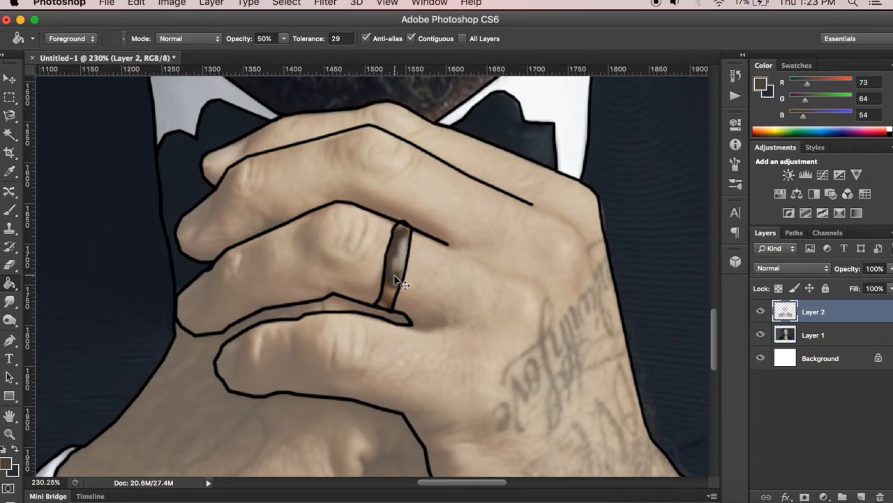
key(ctrl+z)
alt+click(402, 257)
click(403, 265)
key(ctrl+z)
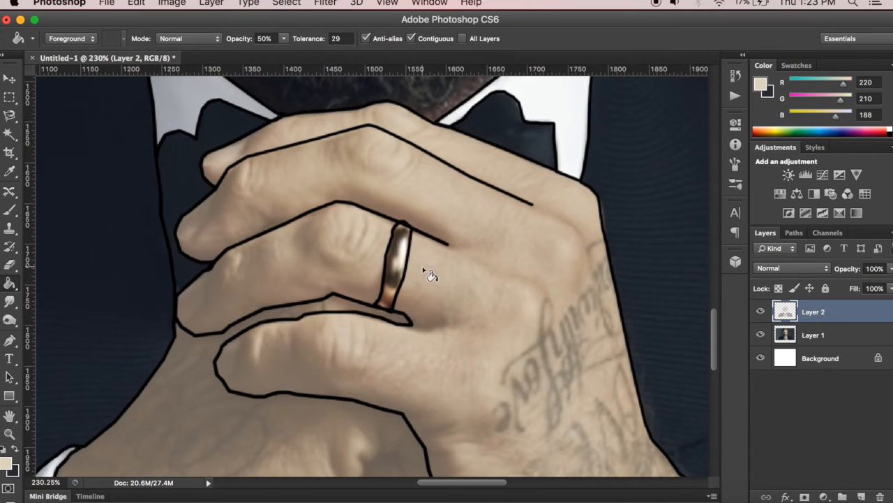
- Set the foreground colour to a golden yellow, RGB 229, 206, 48, and return to the Paint Bucket tool
click(6, 466)
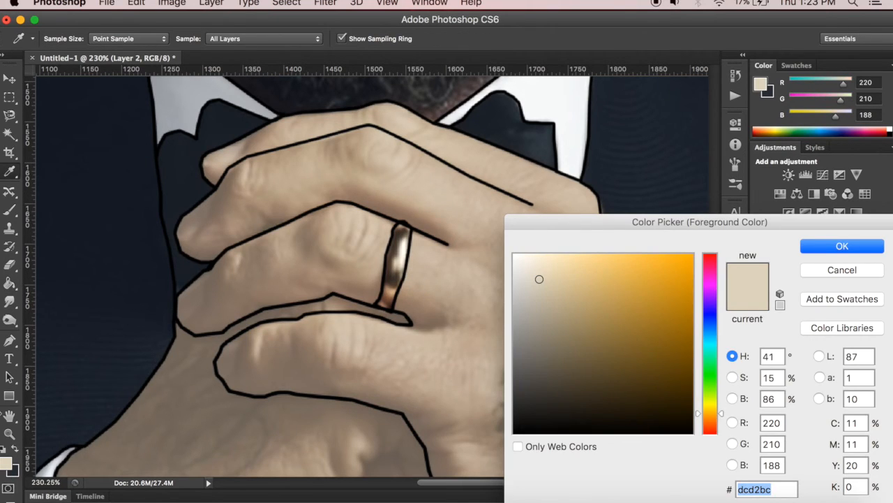
drag(649, 281, 653, 280)
drag(722, 415, 713, 407)
drag(656, 280, 656, 271)
click(831, 250)
key(g)
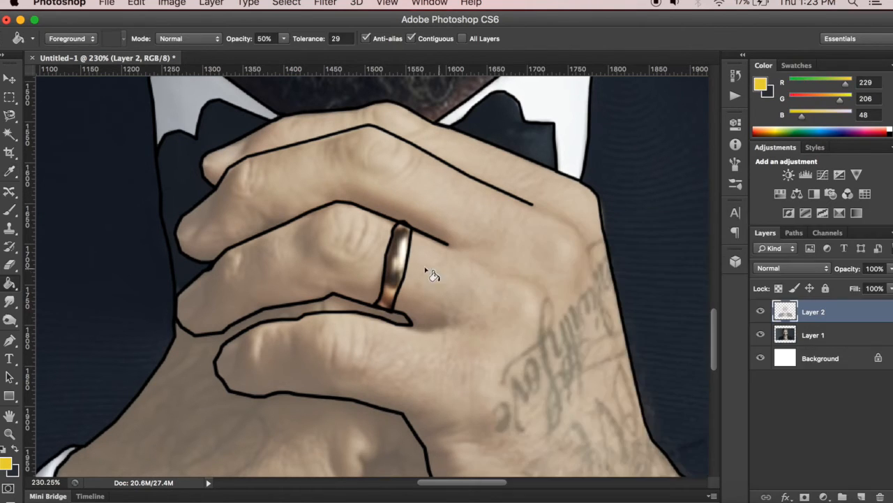
- Fill the ring with the golden yellow at 50% opacity
click(403, 261)
scroll(442, 277, down, 5)
scroll(447, 281, down, 5)
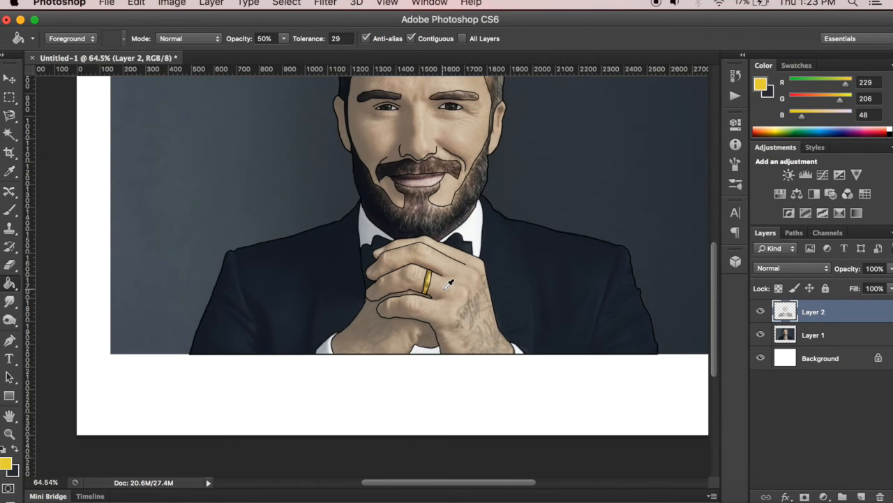
scroll(450, 203, up, 5)
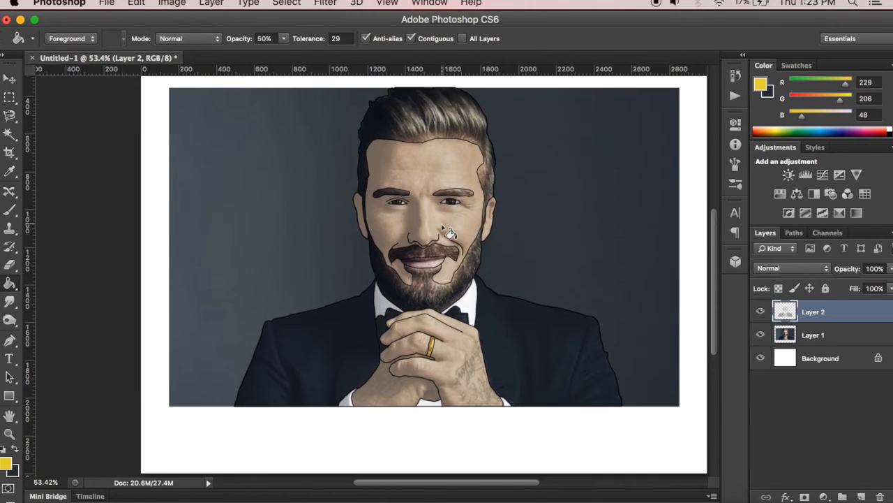
- Try filling the hair and beard with sampled RGB 56, 53, 45, RGB 151, 145, 128 and RGB 73, 69, 58 at 50% opacity, undoing each fill
scroll(454, 219, up, 3)
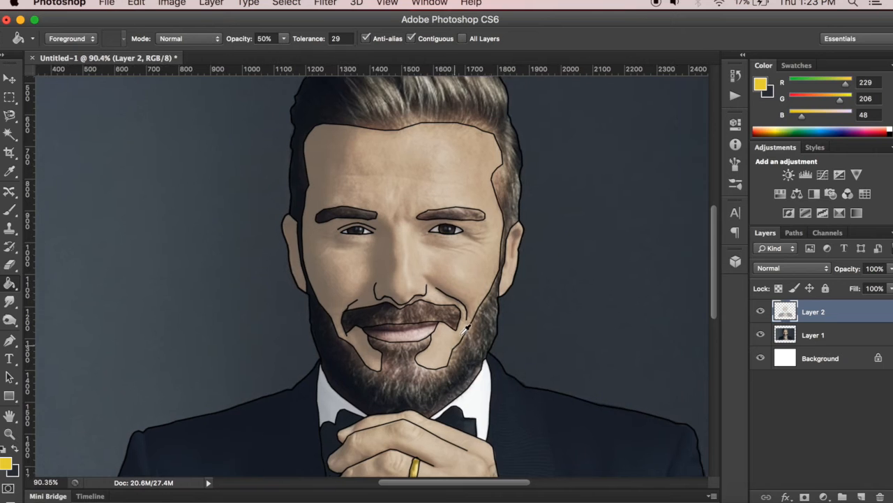
scroll(364, 287, up, 3)
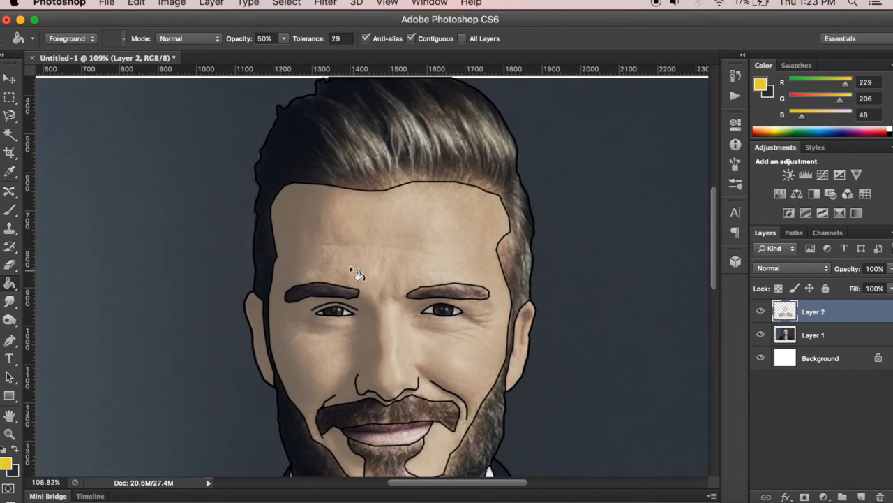
alt+click(355, 157)
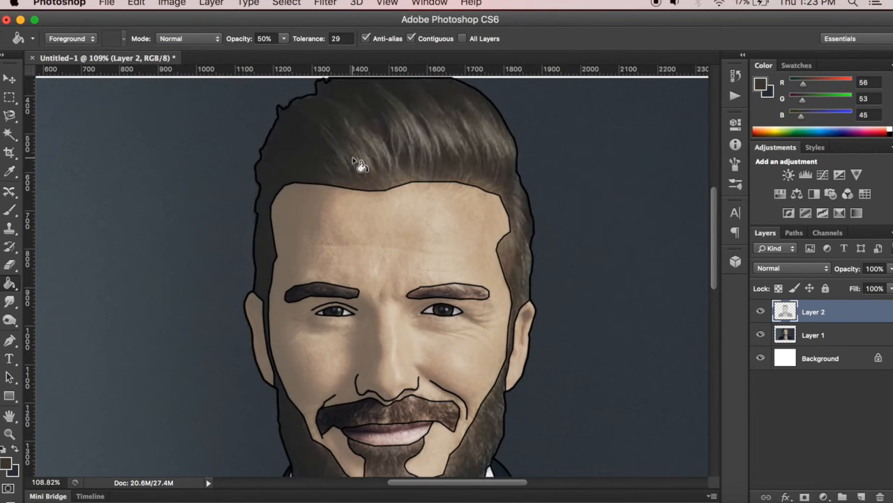
click(378, 144)
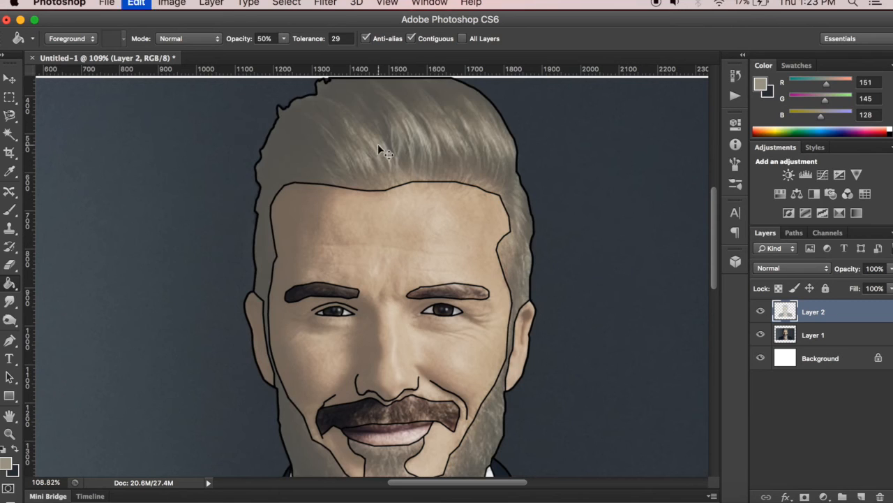
key(ctrl+z)
alt+click(432, 140)
click(433, 139)
scroll(305, 216, down, 5)
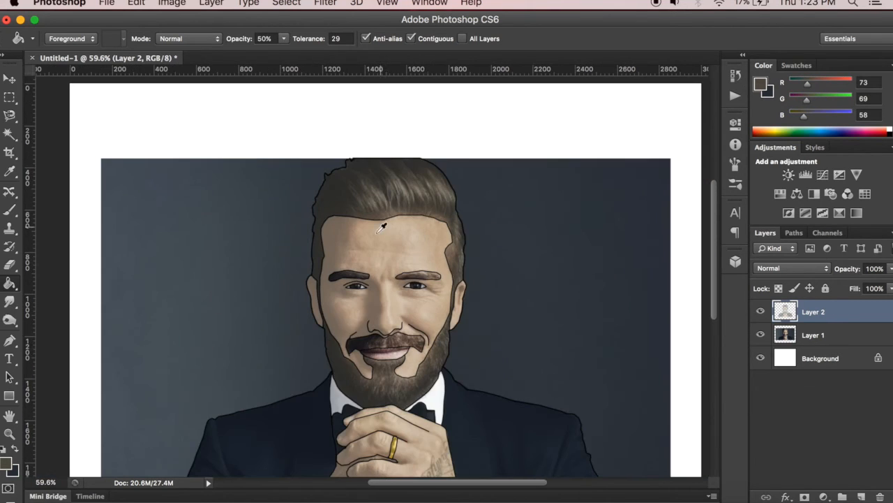
scroll(419, 314, up, 4)
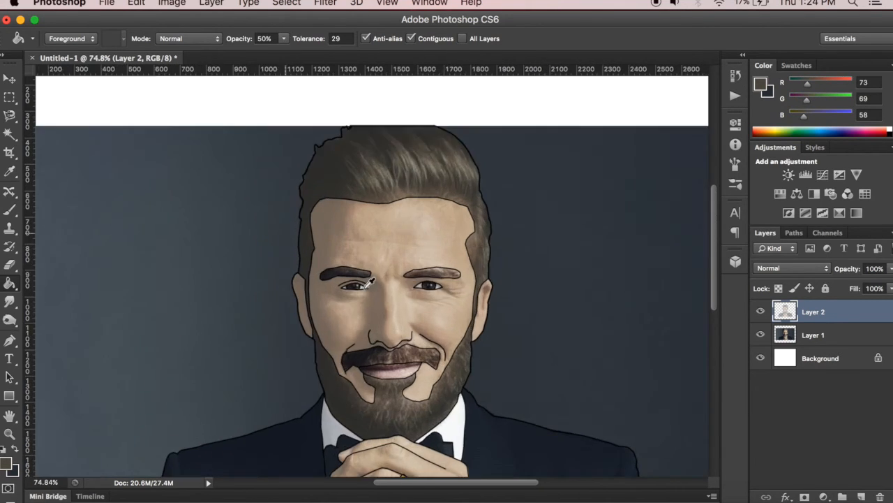
key(ctrl+z)
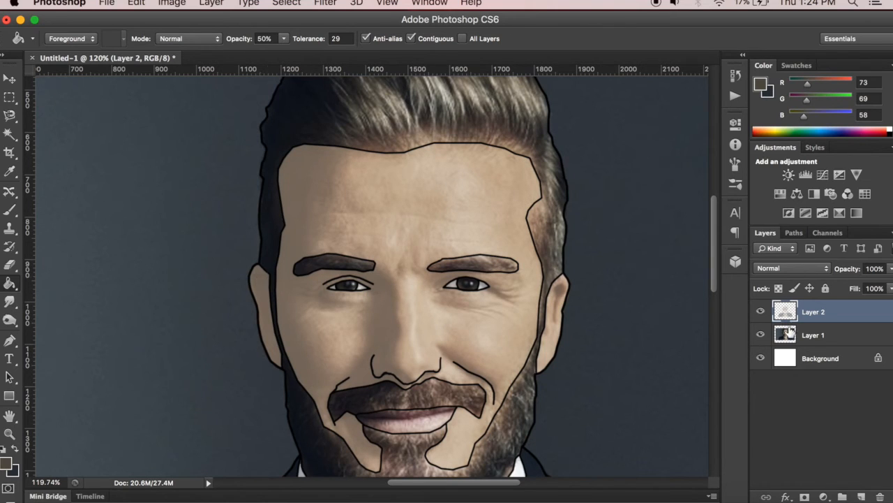
- Draw a black 4 px brush line from the outer head outline to the forehead hairline, separating the hair from the darker sideburn
click(6, 214)
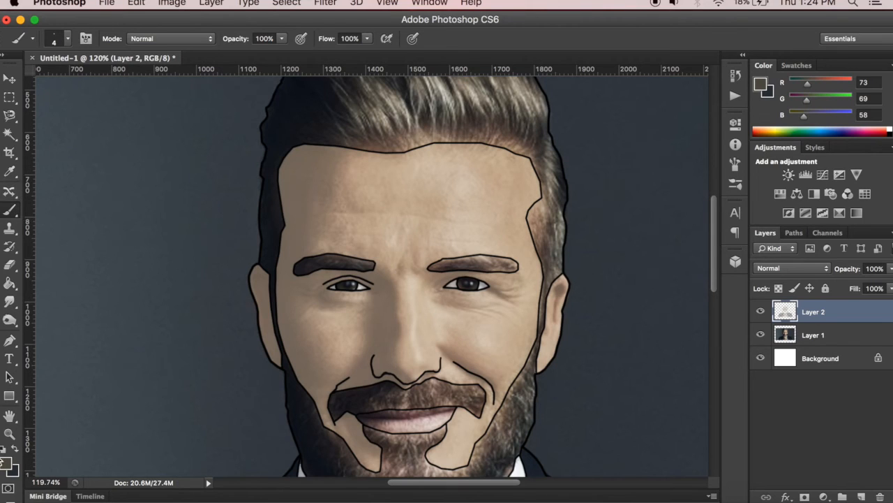
click(3, 451)
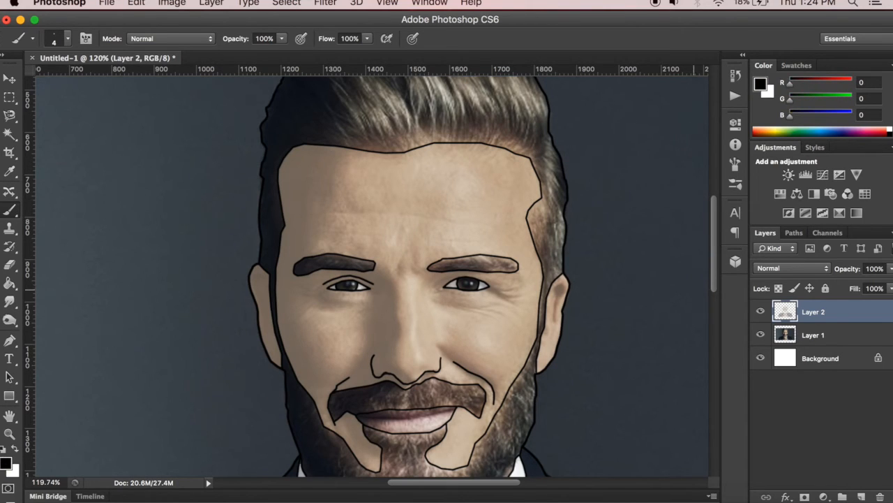
scroll(277, 271, up, 10)
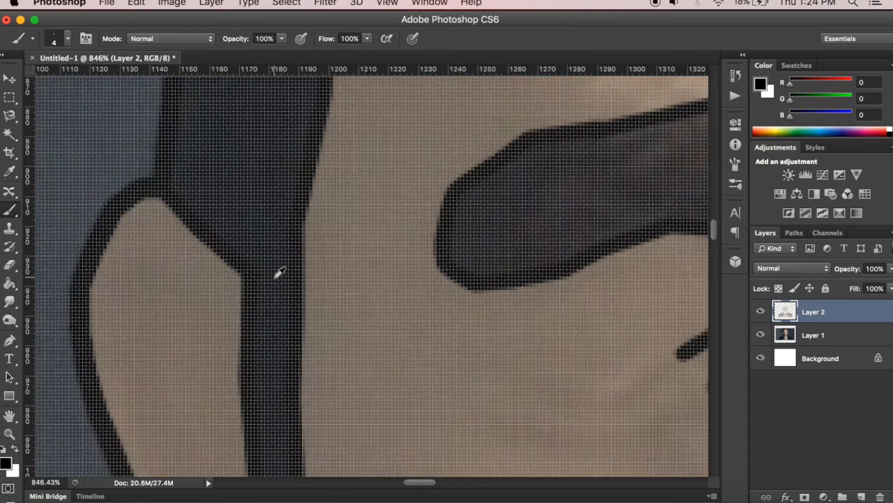
scroll(279, 272, down, 10)
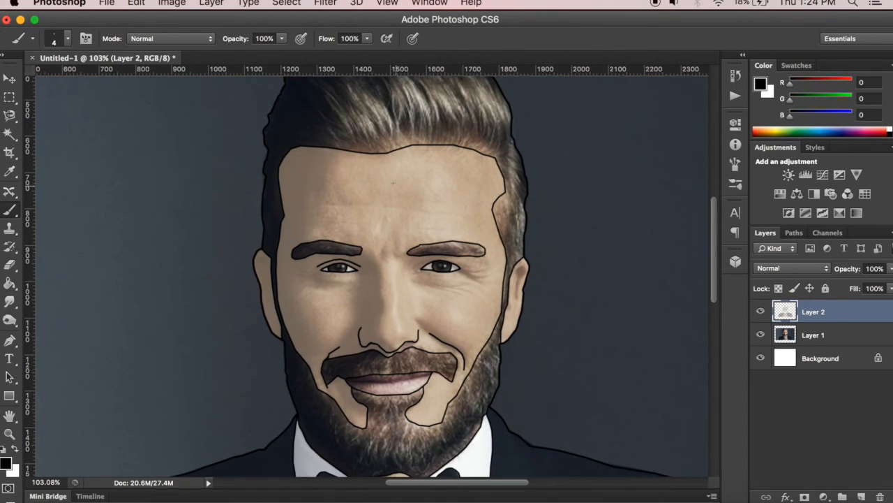
scroll(280, 163, up, 5)
scroll(280, 163, up, 1)
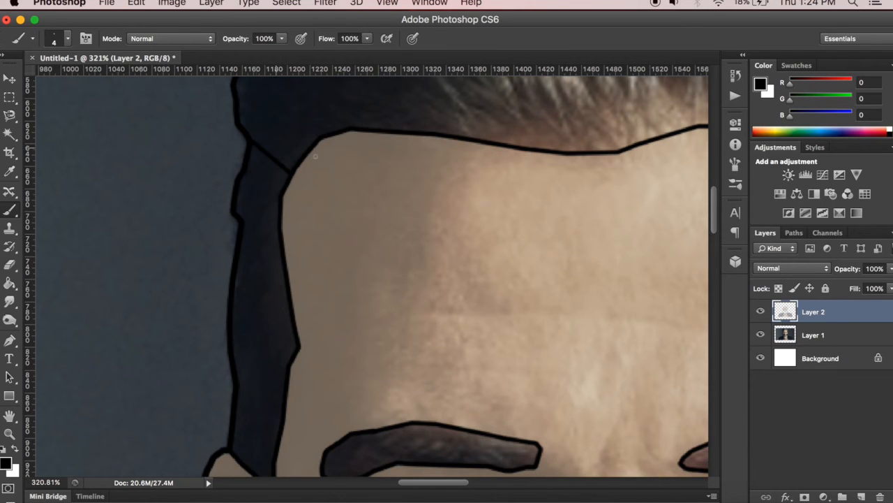
scroll(303, 153, down, 4)
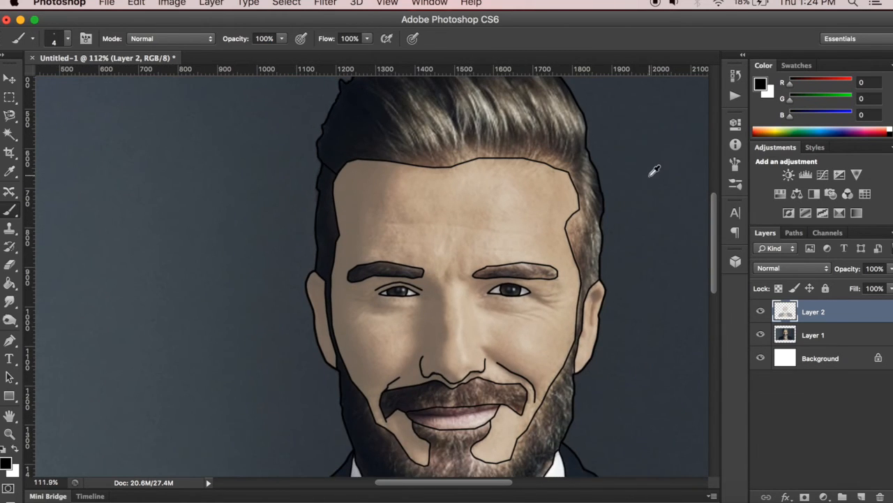
- Draw a short black brush line across the other sideburn at the top of the ear, separating the hair from the beard
scroll(637, 204, up, 5)
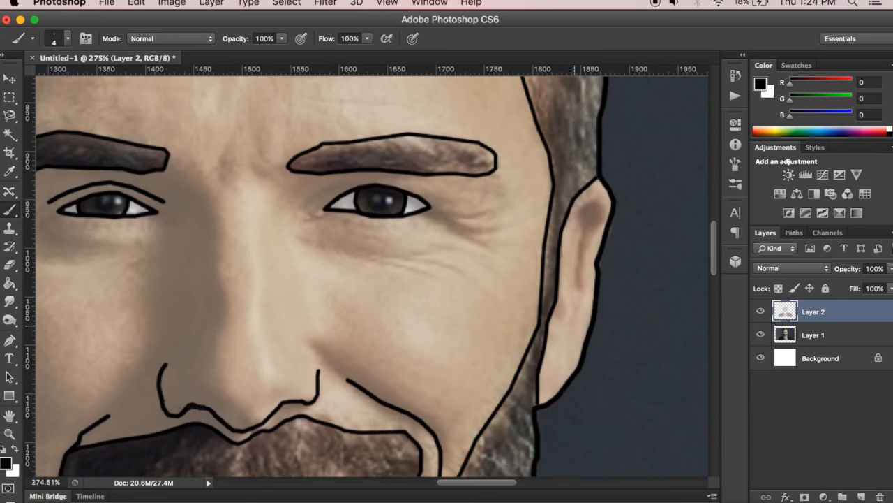
scroll(579, 312, down, 3)
scroll(584, 305, up, 5)
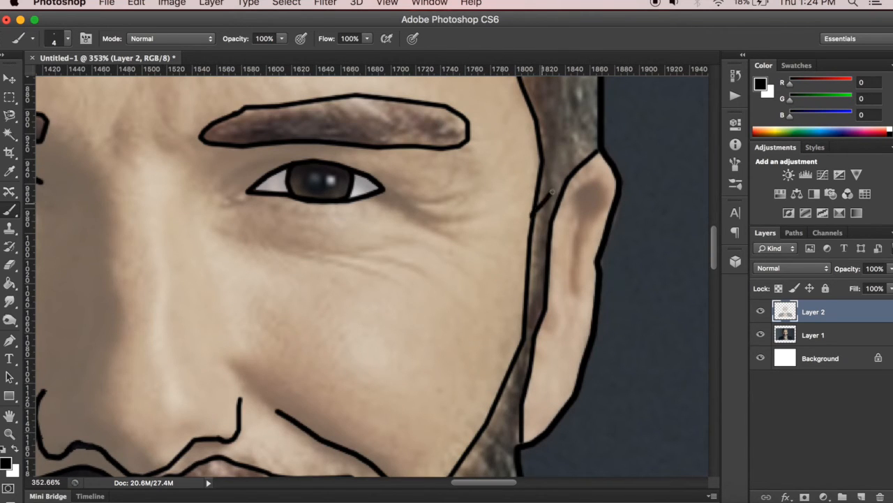
scroll(579, 185, up, 3)
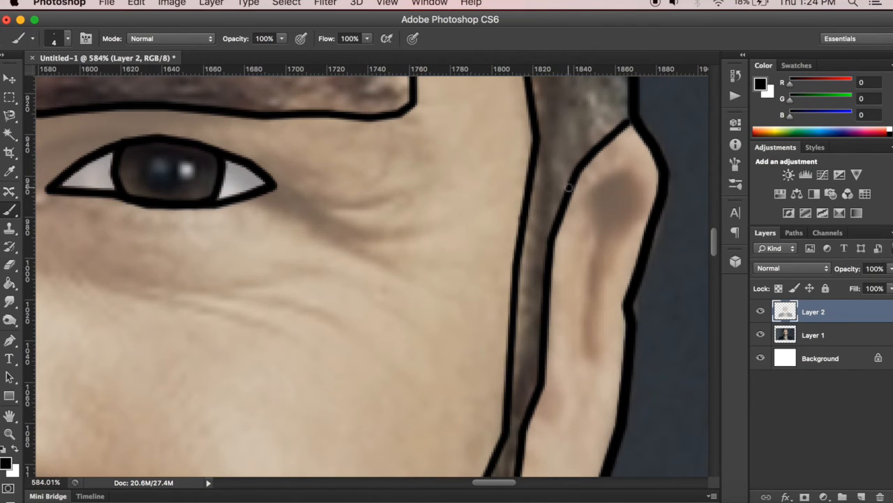
scroll(585, 176, down, 6)
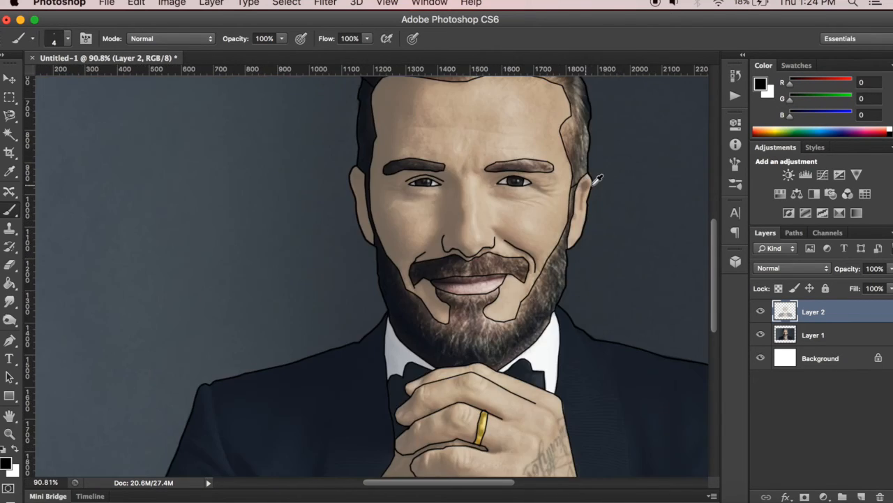
scroll(593, 183, down, 1)
scroll(603, 171, up, 2)
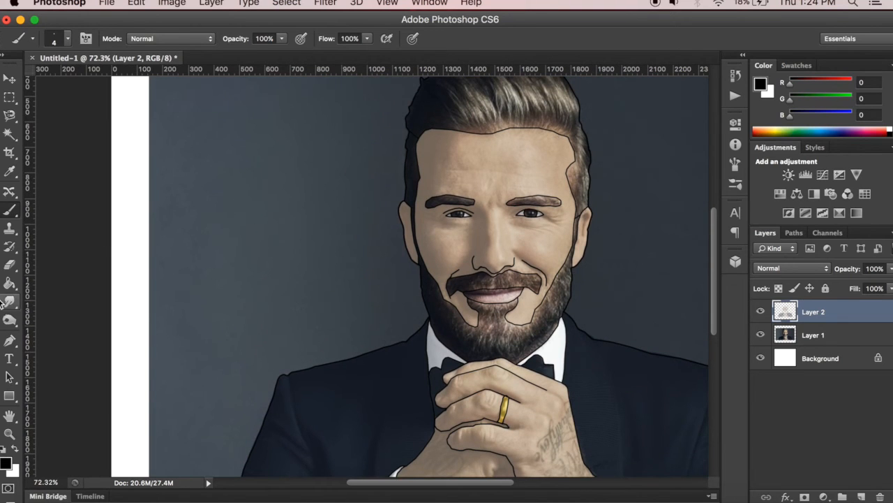
- Switch to the Paint Bucket tool and hide and show Layer 1 again to check the tracing
click(6, 301)
click(10, 284)
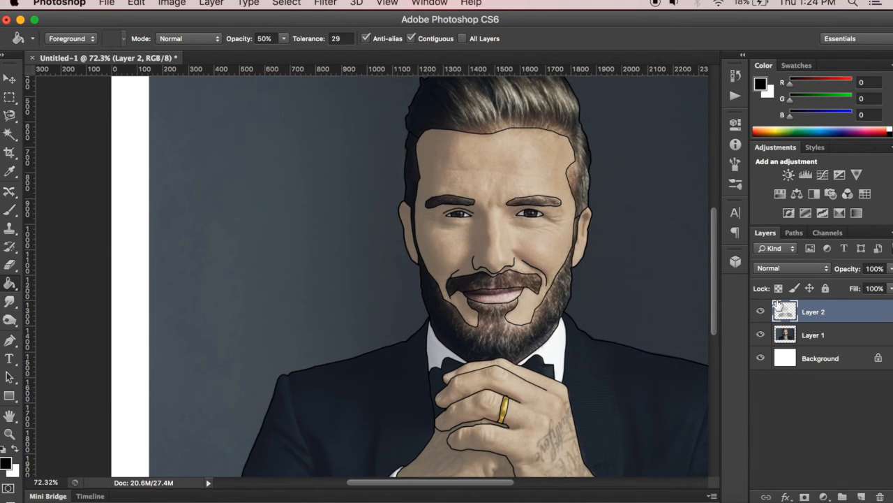
click(762, 335)
scroll(551, 149, up, 1)
click(761, 335)
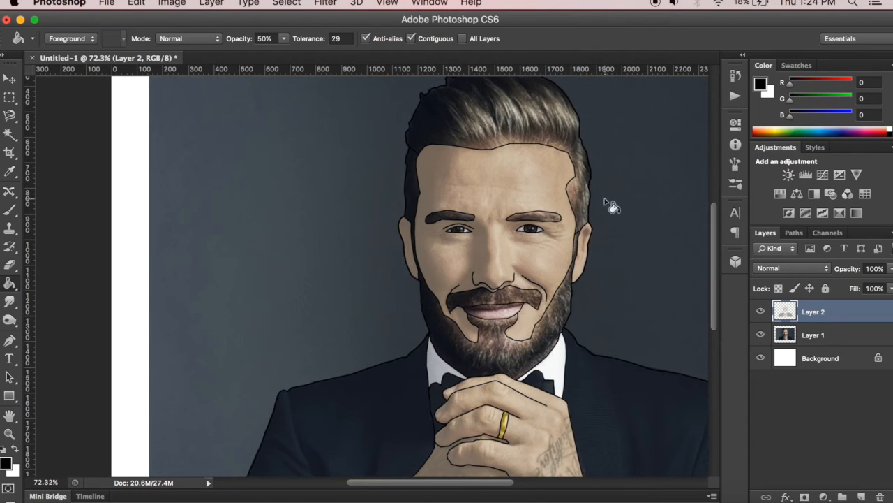
- Fill the beard and the moustache with a sampled dark grey, RGB 31, 31, 31, at 50% opacity
scroll(612, 206, up, 5)
alt+click(535, 412)
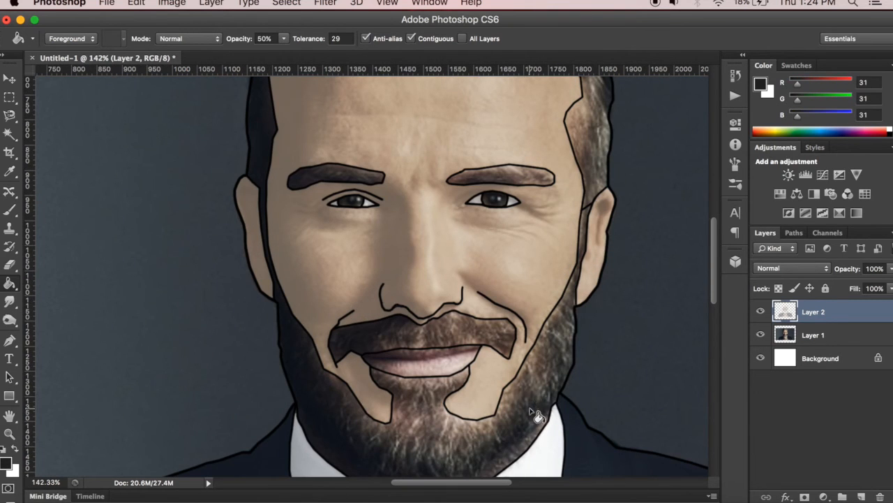
click(535, 407)
scroll(536, 391, down, 4)
scroll(528, 235, up, 2)
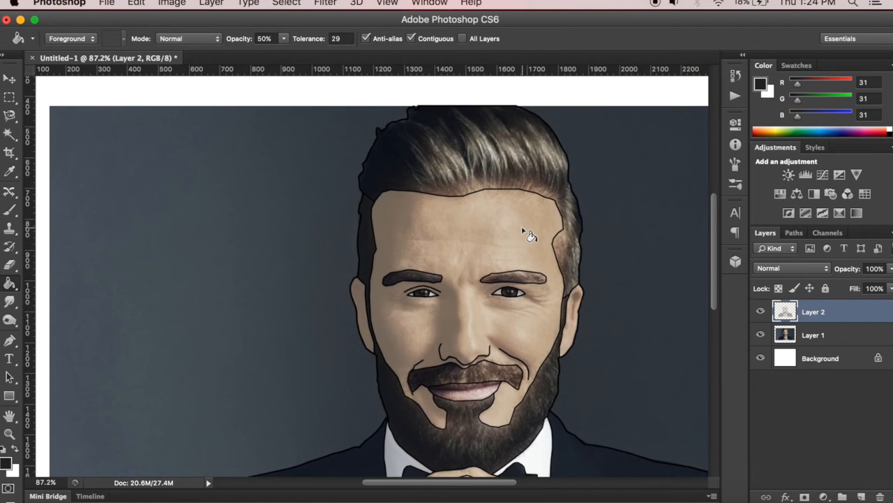
scroll(511, 321, up, 6)
click(512, 321)
scroll(510, 318, down, 5)
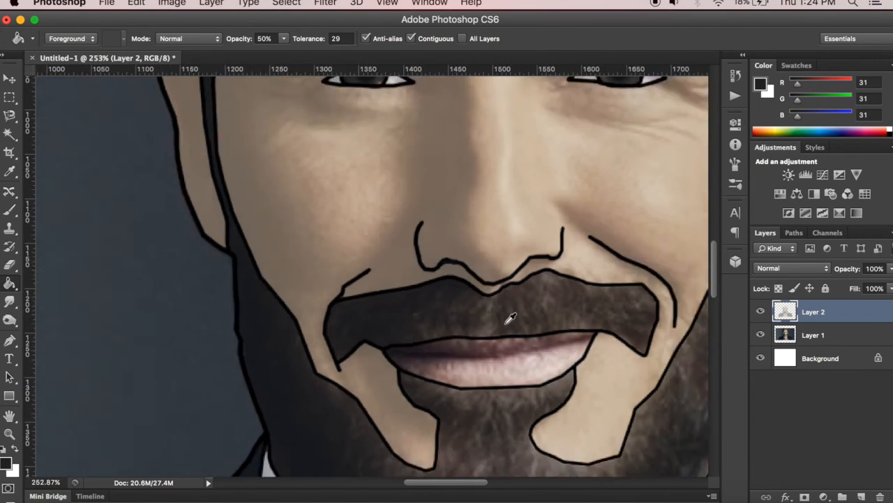
- Try filling the hair with a sampled grey-brown, RGB 100, 96, 84, at 50% opacity, and undo the fill
scroll(603, 192, up, 2)
scroll(605, 182, up, 3)
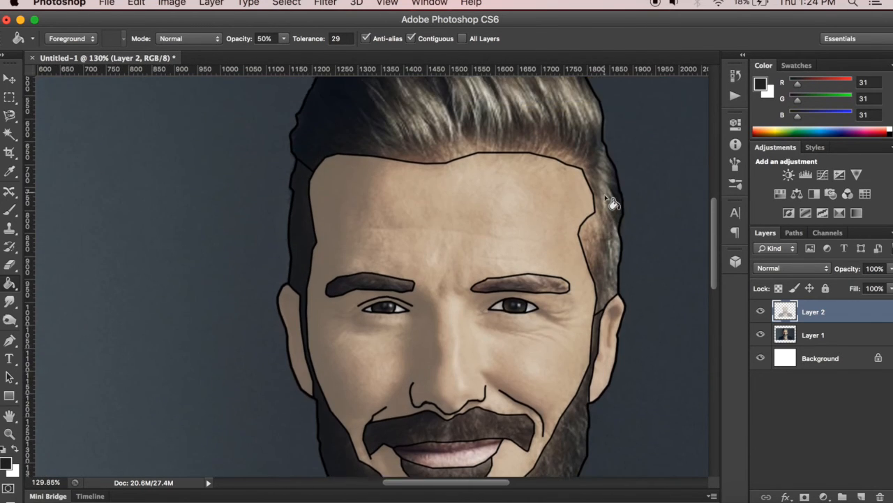
alt+click(594, 146)
click(597, 157)
scroll(593, 154, down, 5)
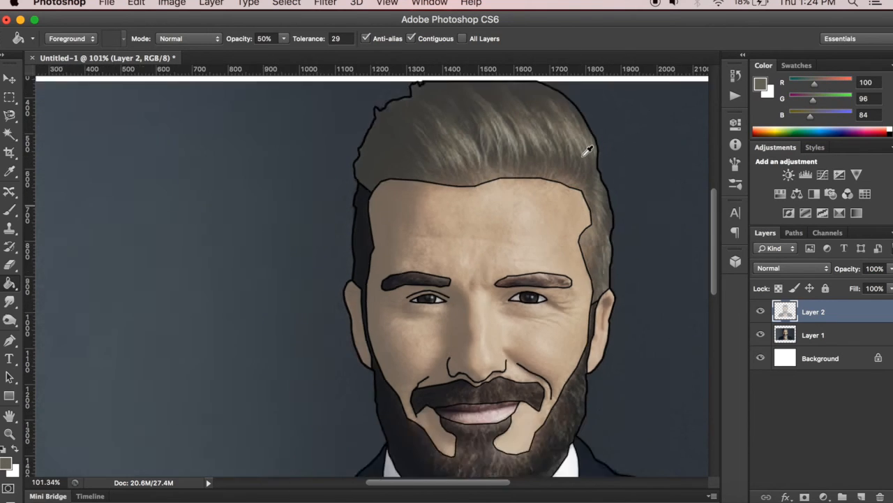
scroll(405, 204, up, 3)
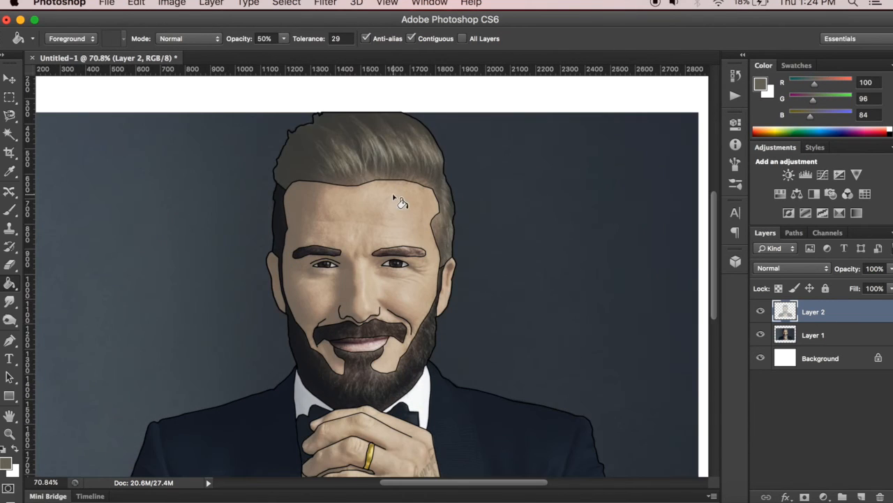
scroll(360, 179, up, 1)
scroll(349, 188, up, 2)
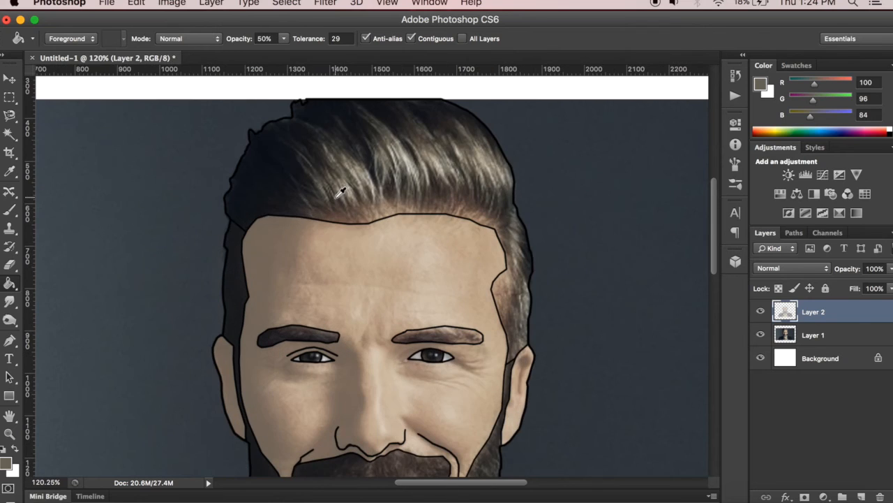
- Try filling the hair with sampled browns RGB 72, 67, 62 and RGB 77, 74, 65 at 50% opacity, undoing each fill
alt+click(340, 192)
click(342, 204)
scroll(346, 199, down, 3)
scroll(351, 196, up, 1)
scroll(345, 195, up, 2)
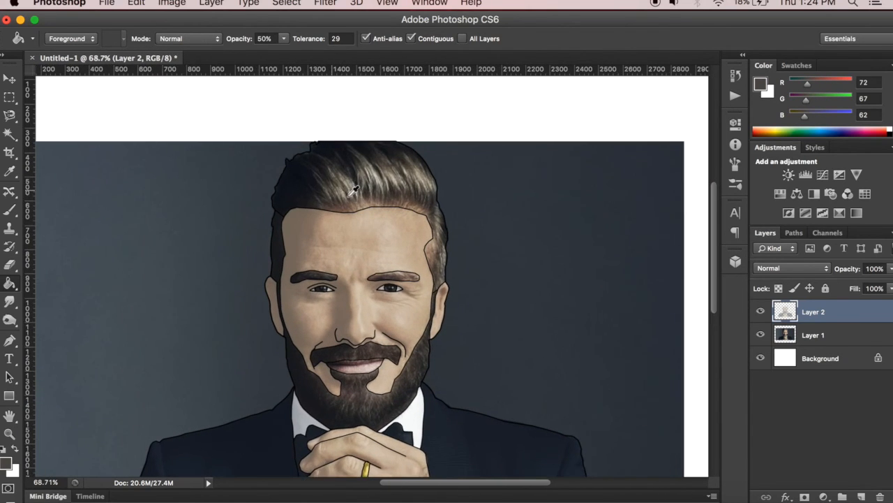
alt+click(328, 198)
click(328, 198)
click(328, 198)
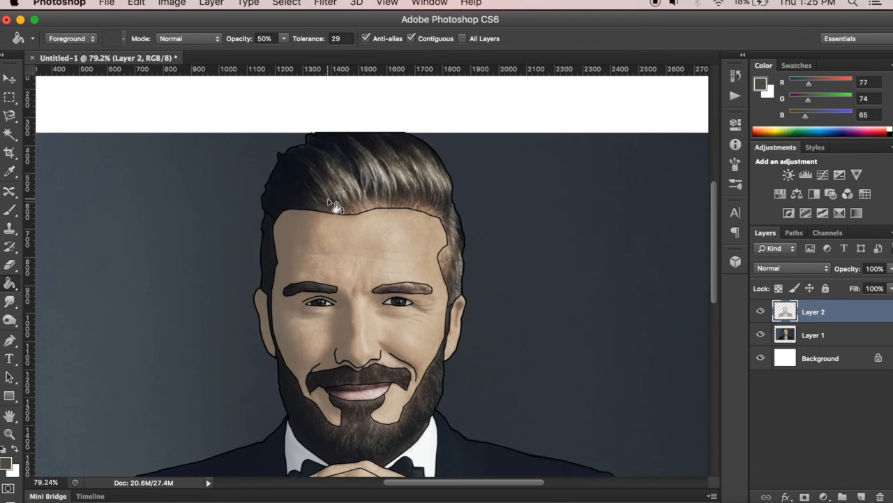
- Try filling the hair twice with a sampled near-black, RGB 27, 31, 33, at 50% opacity, undoing each fill
alt+click(310, 190)
click(312, 193)
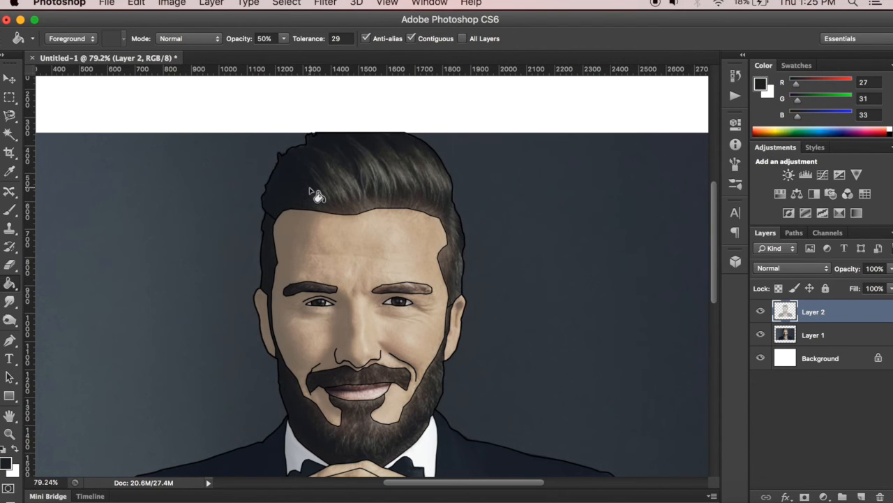
key(super+z)
scroll(318, 194, down, 2)
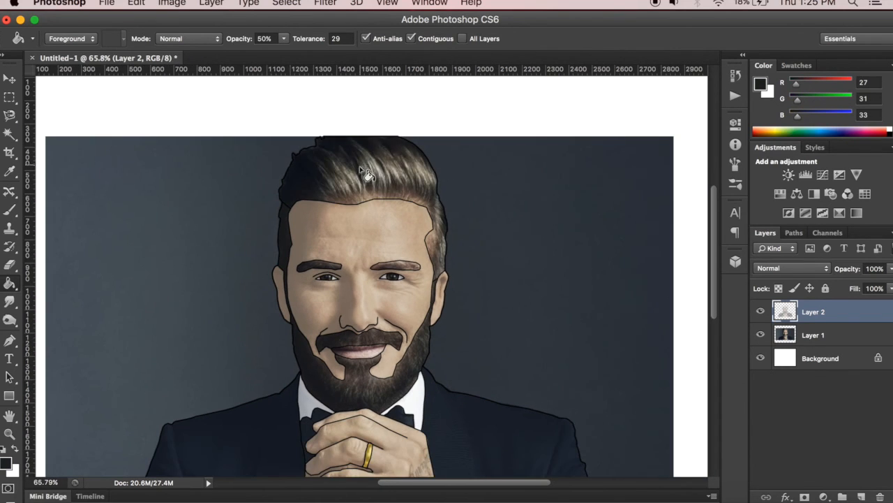
click(334, 186)
scroll(335, 186, down, 3)
scroll(393, 172, up, 3)
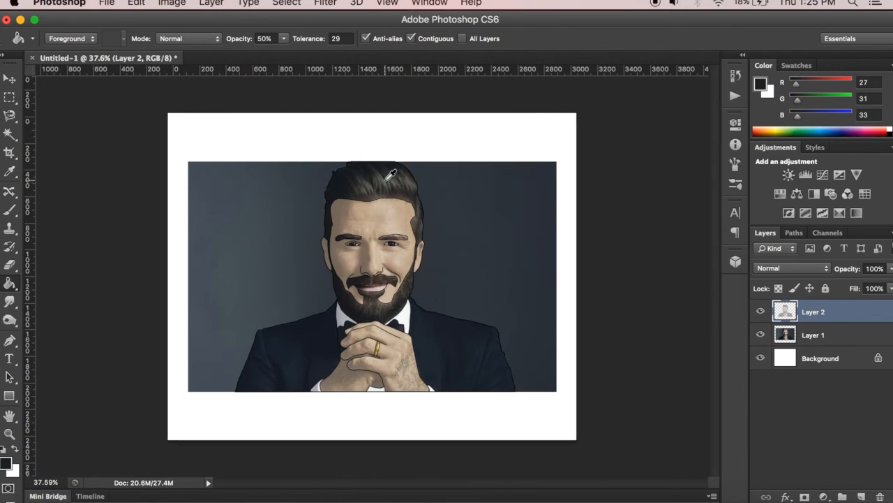
scroll(394, 175, up, 2)
key(super+z)
- Try filling the hair with a sampled light grey-brown, RGB 133, 126, 110, at 50% opacity, and undo the fill
alt+click(431, 180)
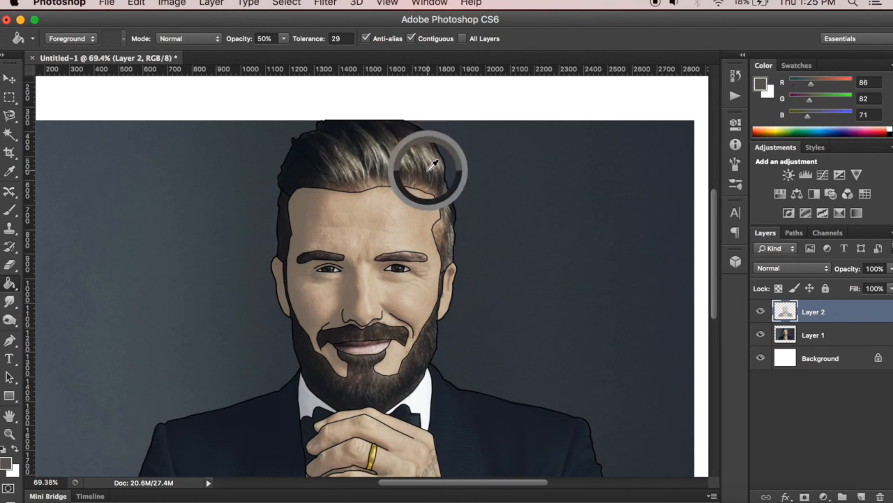
click(434, 182)
alt+click(344, 154)
click(350, 170)
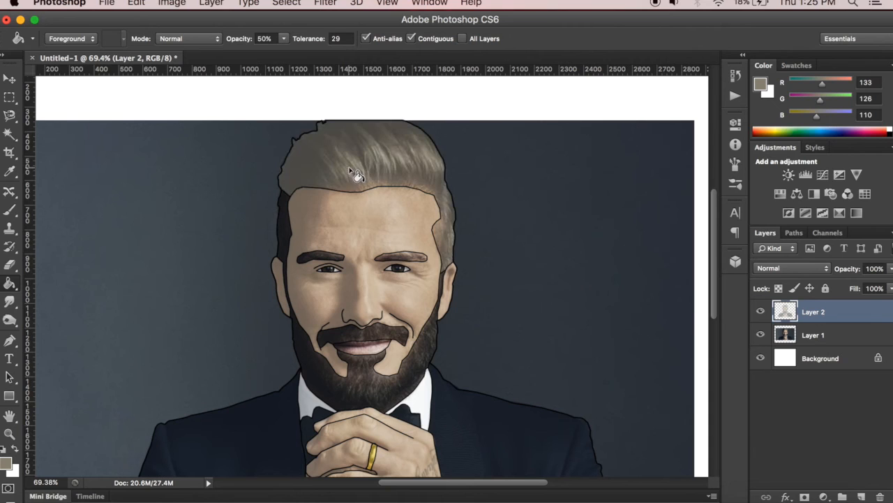
key(super+z)
- Fill the hair with a sampled near-black, RGB 32, 30, 35, at 50% opacity, and toggle Layer 2's visibility to compare
scroll(336, 171, up, 2)
alt+click(327, 173)
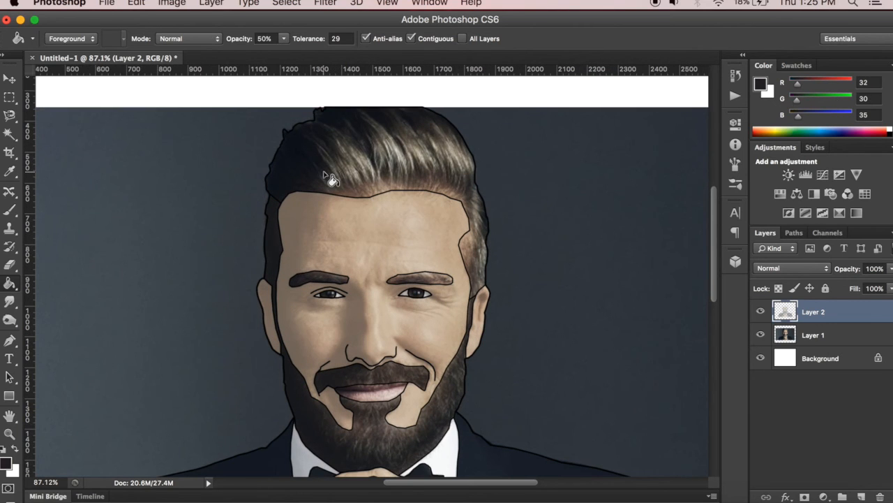
click(326, 173)
scroll(341, 173, down, 2)
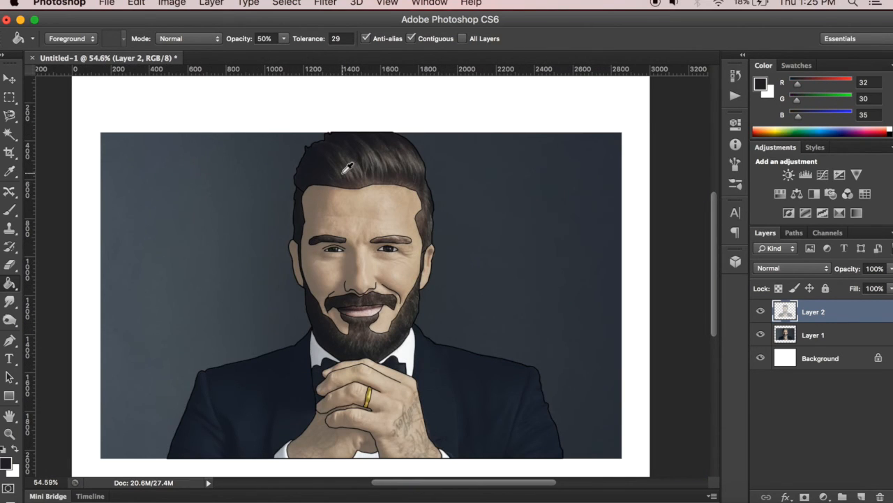
scroll(370, 189, down, 1)
scroll(380, 209, up, 1)
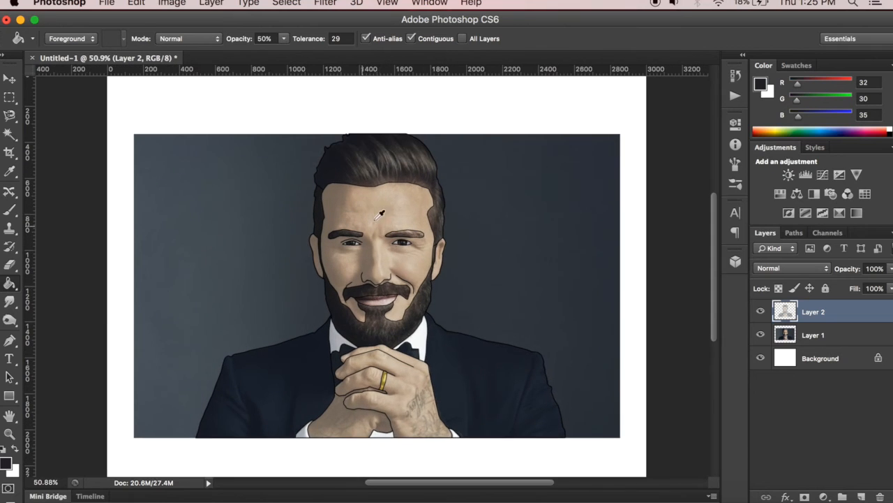
scroll(387, 195, up, 1)
click(763, 314)
click(763, 314)
- Try filling the man's left eyebrow with a sampled brown, RGB 101, 86, 79, at 50% opacity, undoing each fill
scroll(355, 231, up, 5)
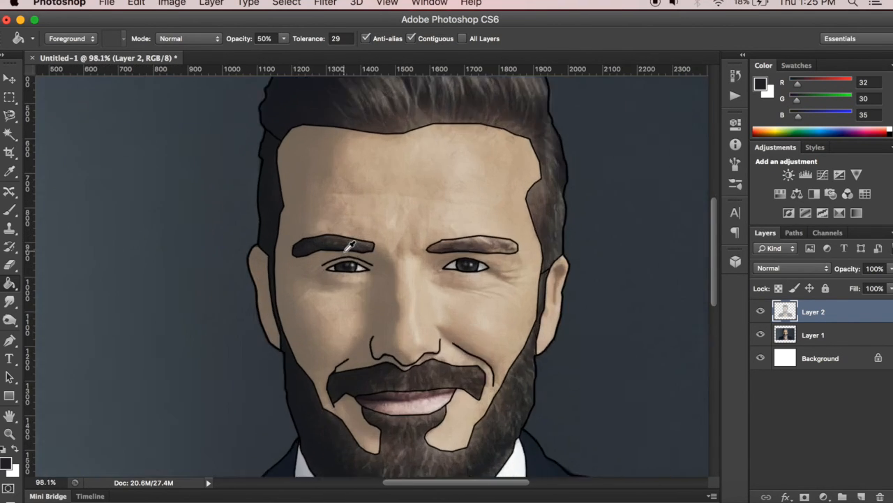
alt+click(353, 237)
alt+click(561, 232)
click(564, 241)
key(super+z)
click(574, 249)
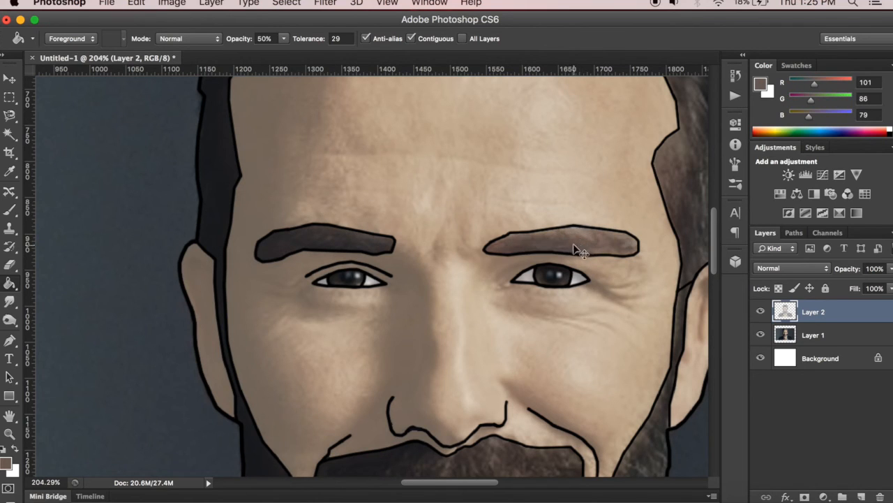
key(super+z)
- Fill the man's left eyebrow with a dark brown sampled from the other eyebrow, RGB 54, 48, 47, at 50% opacity
alt+click(325, 237)
click(608, 244)
scroll(613, 250, down, 3)
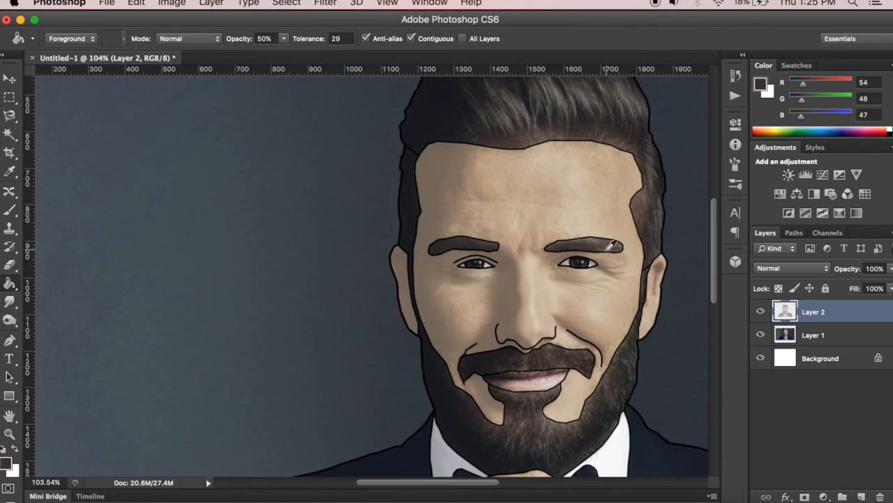
- Fill the irises of both eyes with a sampled dark grey, RGB 54, 52, 47, at 50% opacity
scroll(640, 257, up, 3)
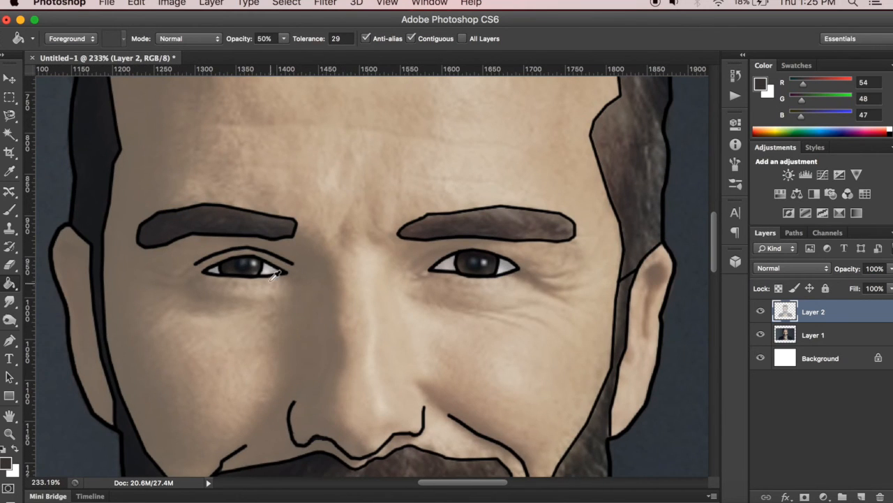
scroll(255, 271, up, 2)
alt+click(241, 260)
click(237, 259)
scroll(237, 258, down, 2)
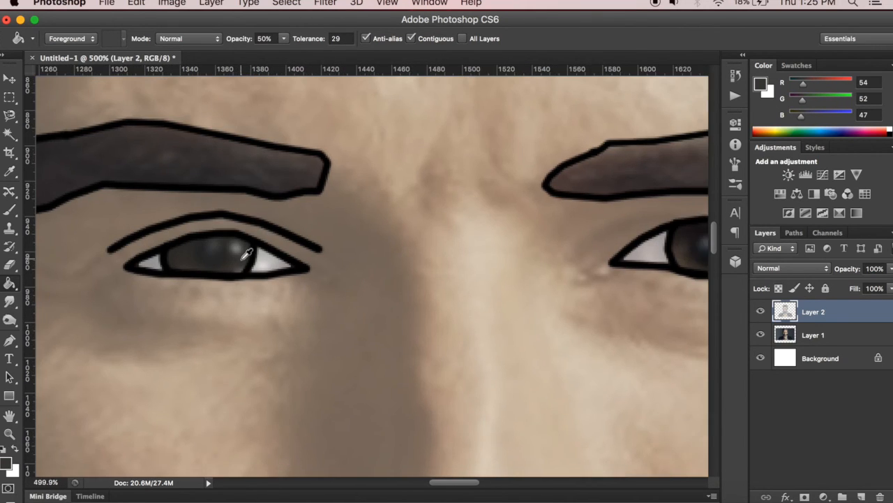
click(497, 264)
scroll(499, 282, down, 4)
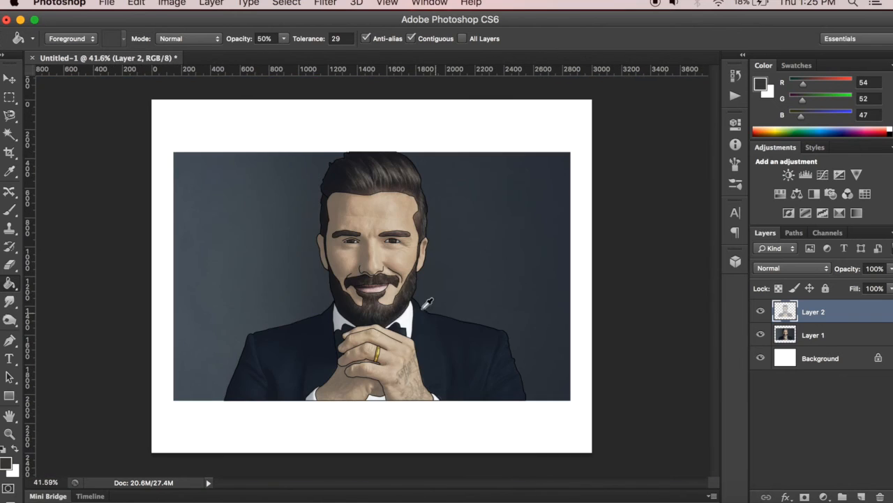
- Fill the lips with a sampled pinkish tone, RGB 179, 152, 147, at 50% opacity
scroll(376, 290, up, 4)
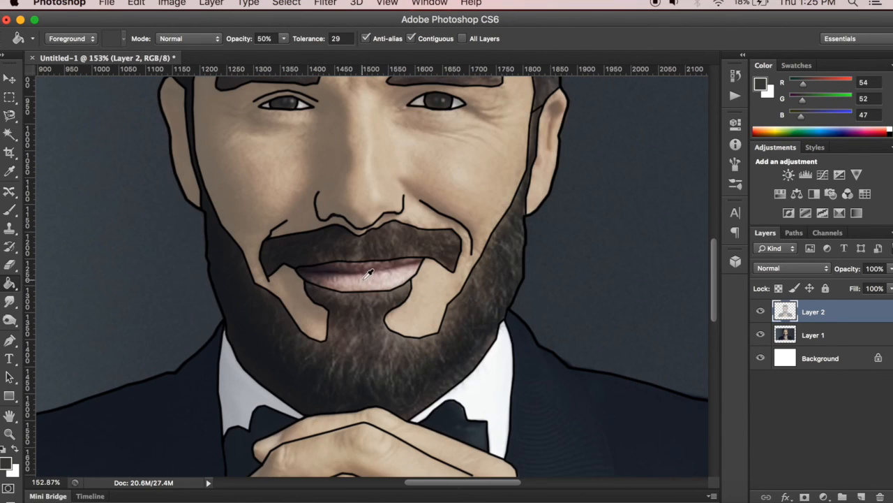
alt+click(371, 288)
click(371, 287)
scroll(370, 286, down, 4)
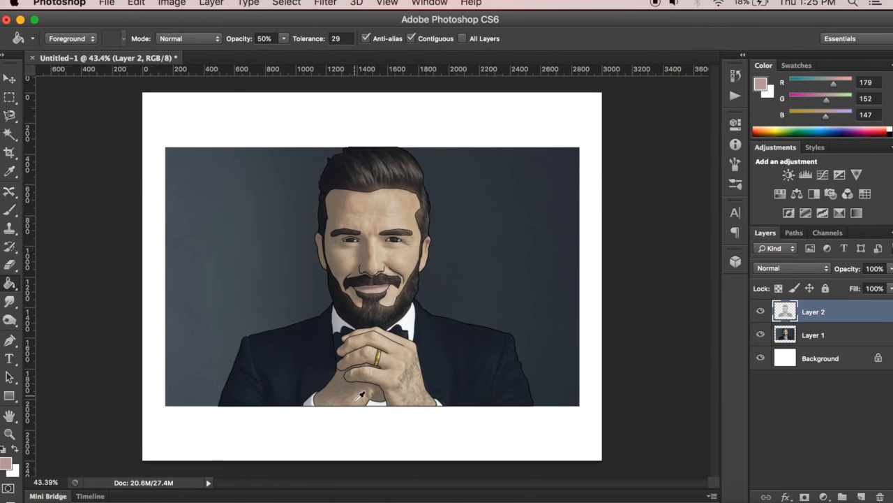
- Hide Layer 1 to examine the outlines and fills of the drawing on their own, and show the photo again
scroll(362, 395, up, 1)
click(761, 335)
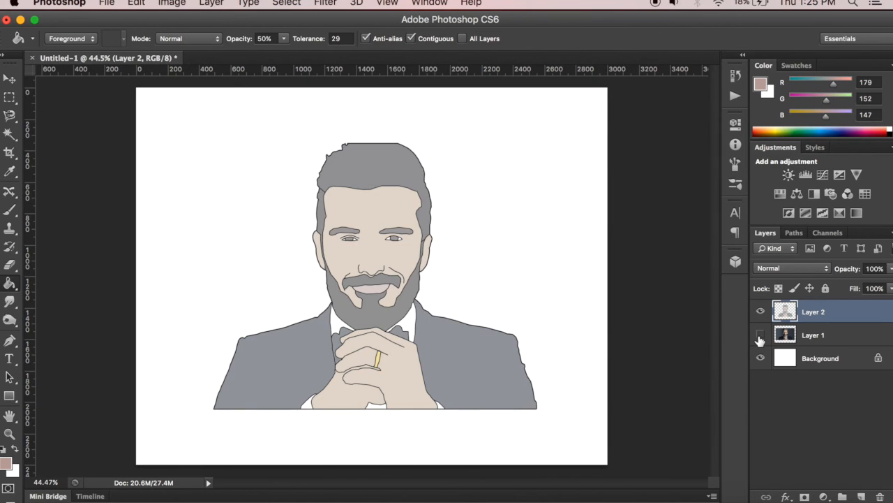
scroll(379, 428, up, 2)
scroll(415, 429, up, 3)
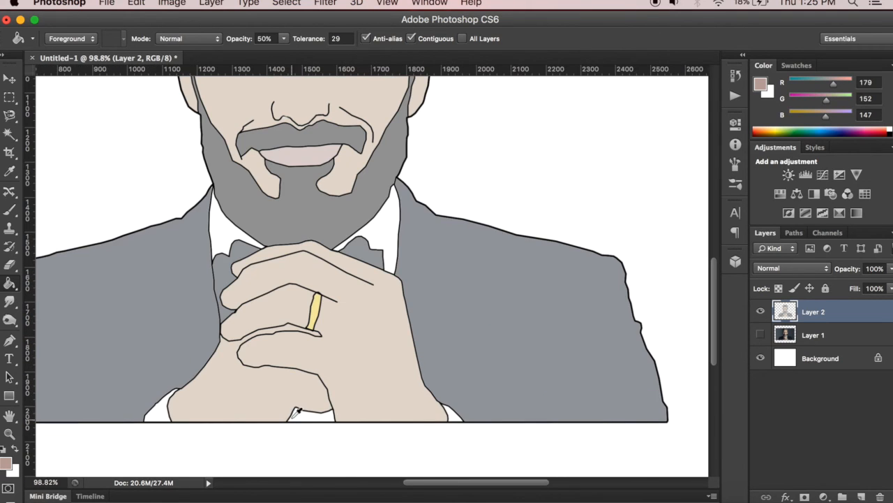
drag(398, 413, 398, 436)
drag(349, 269, 346, 338)
scroll(346, 340, up, 10)
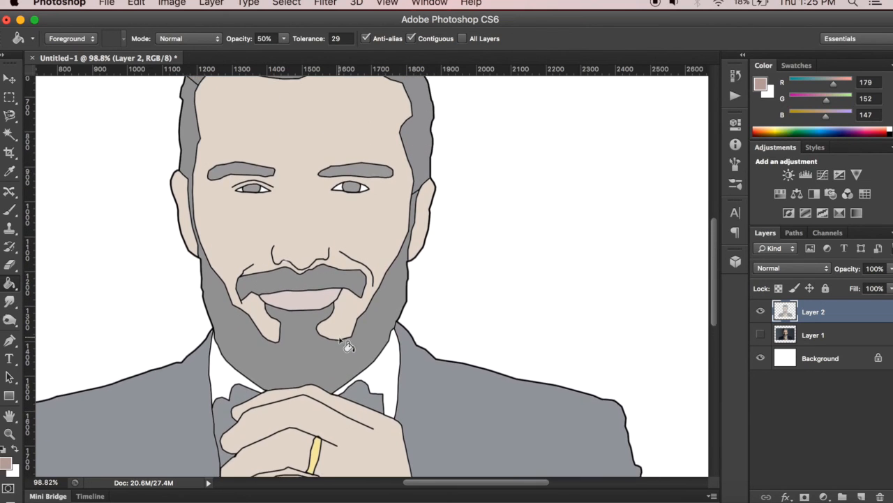
scroll(346, 334, down, 6)
scroll(614, 326, up, 1)
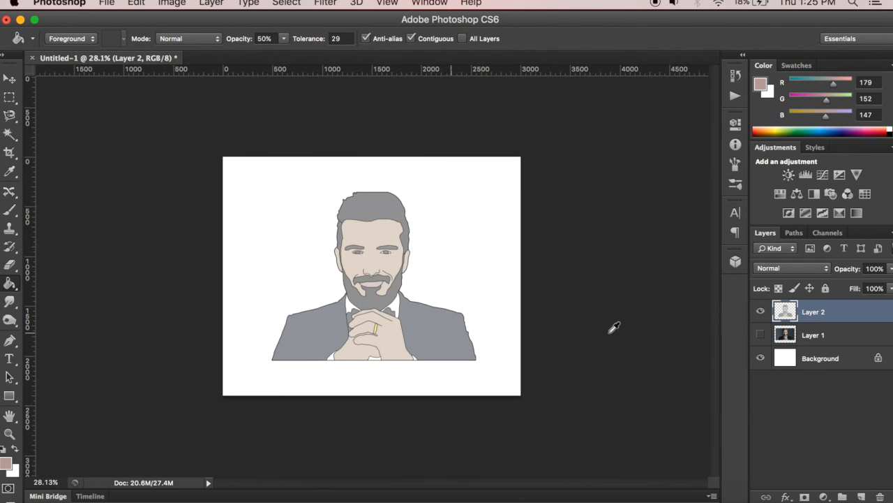
click(761, 335)
scroll(418, 293, up, 5)
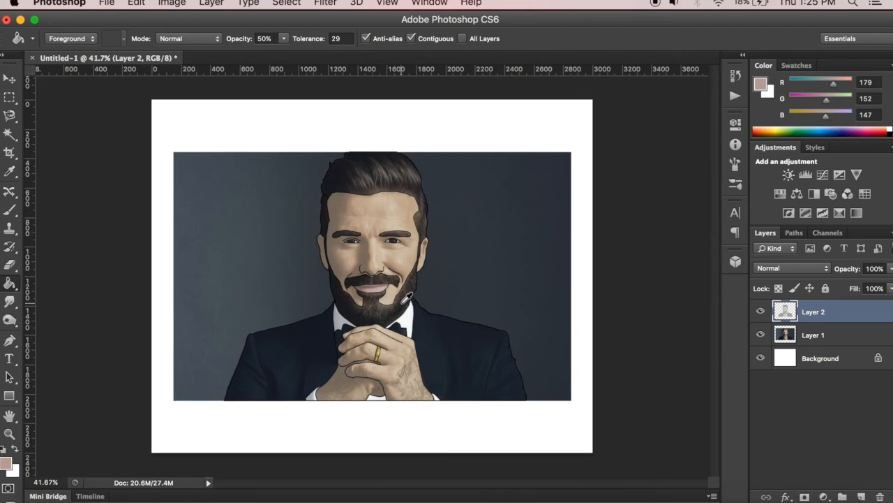
- Hide and reshow Layer 2 to compare the original photo with the coloured drawing
scroll(419, 293, up, 1)
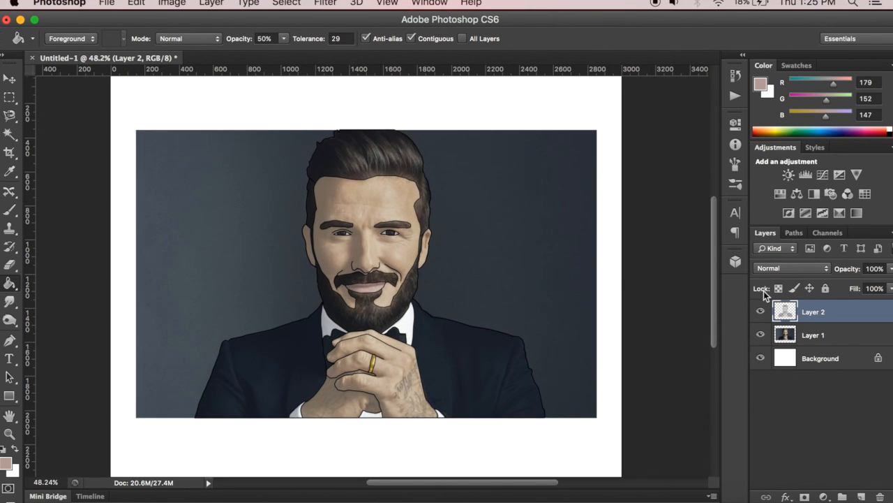
click(761, 312)
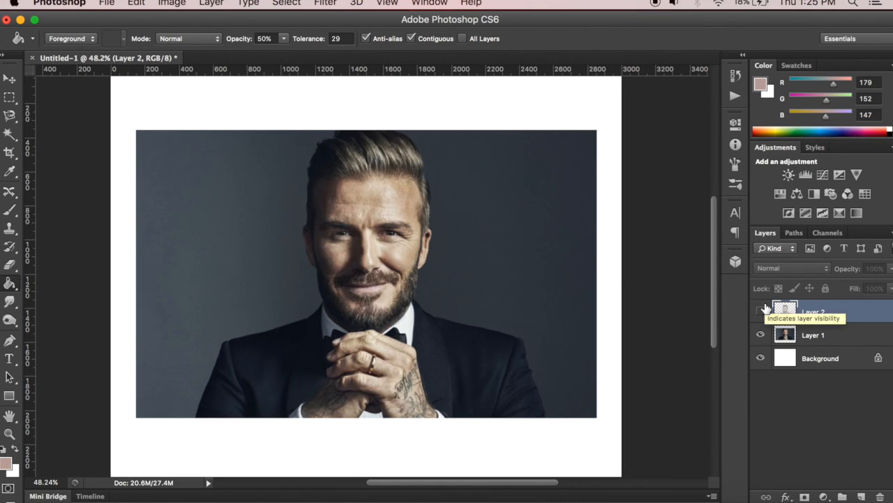
click(761, 311)
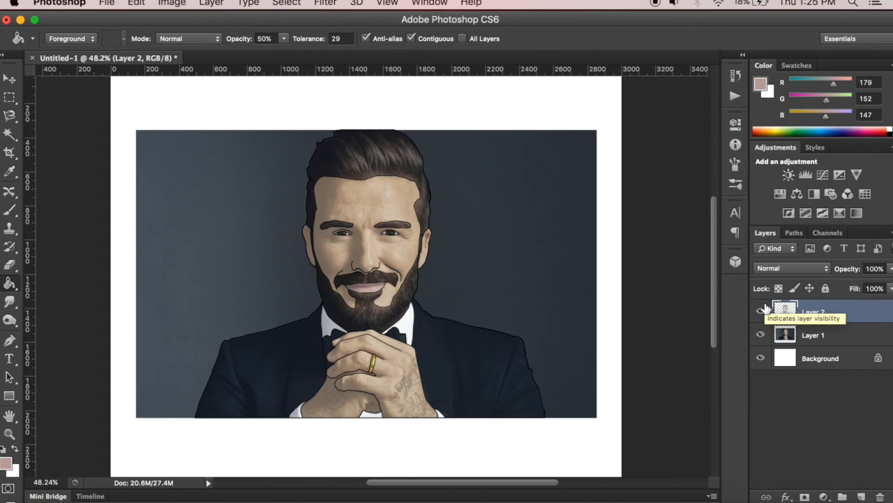
- Try lowering Layer 1's opacity to 81%, compare with Layer 2 hidden and shown, and restore the opacity to 100%
click(813, 335)
click(891, 268)
drag(890, 283, 877, 286)
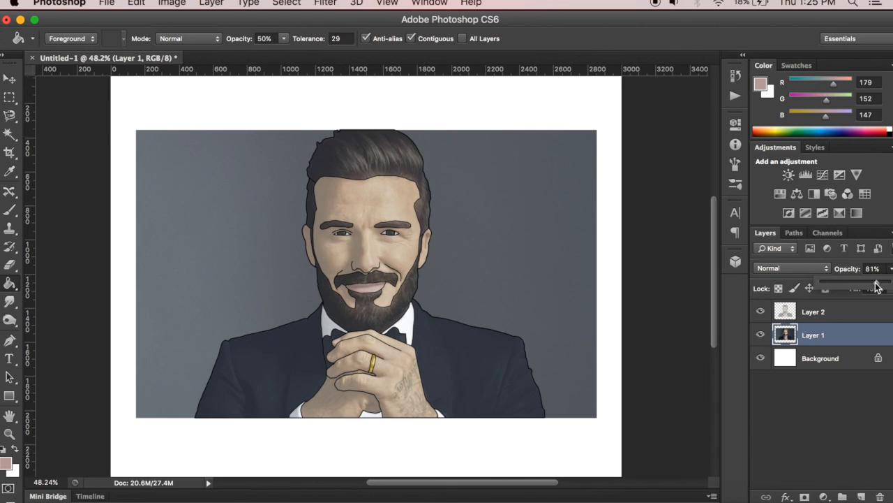
click(762, 314)
click(763, 314)
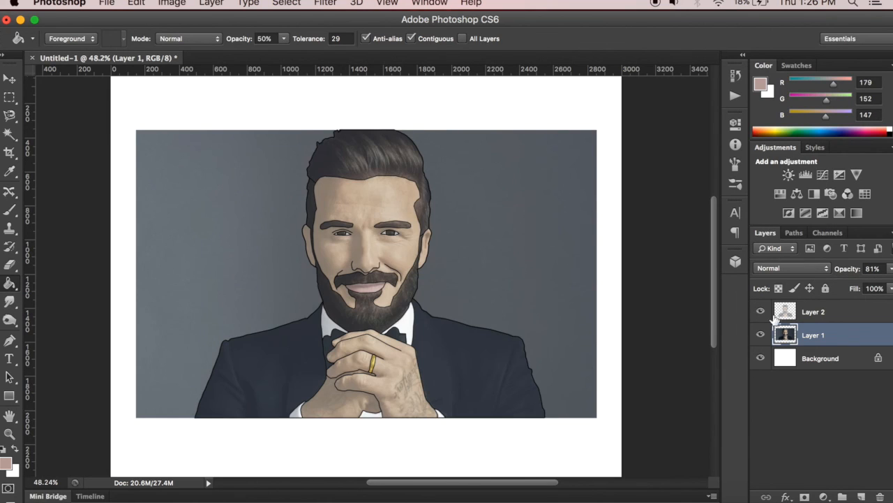
click(891, 268)
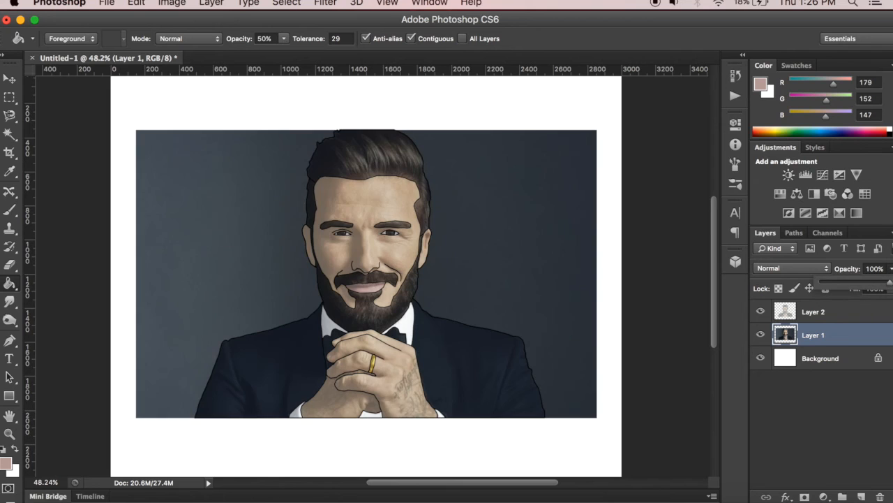
- Examine the filled hands and face up close with Layer 1 at full opacity
scroll(416, 359, up, 3)
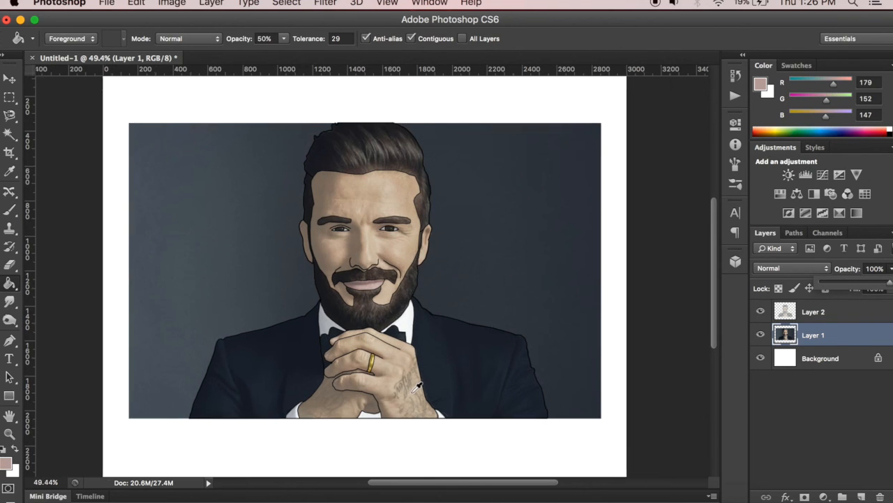
scroll(401, 361, up, 3)
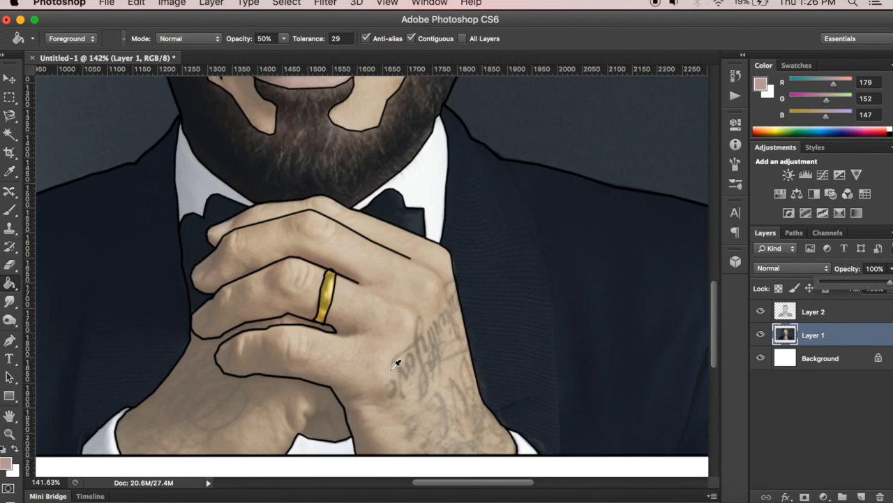
scroll(405, 370, down, 2)
scroll(417, 99, up, 2)
scroll(419, 98, down, 2)
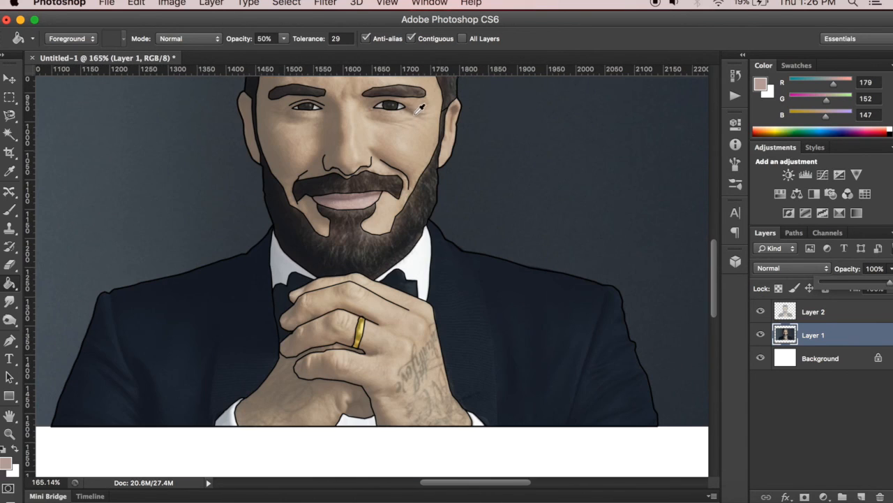
mouse_move(888, 286)
mouse_down()
mouse_move(874, 286)
mouse_move(892, 286)
mouse_up()
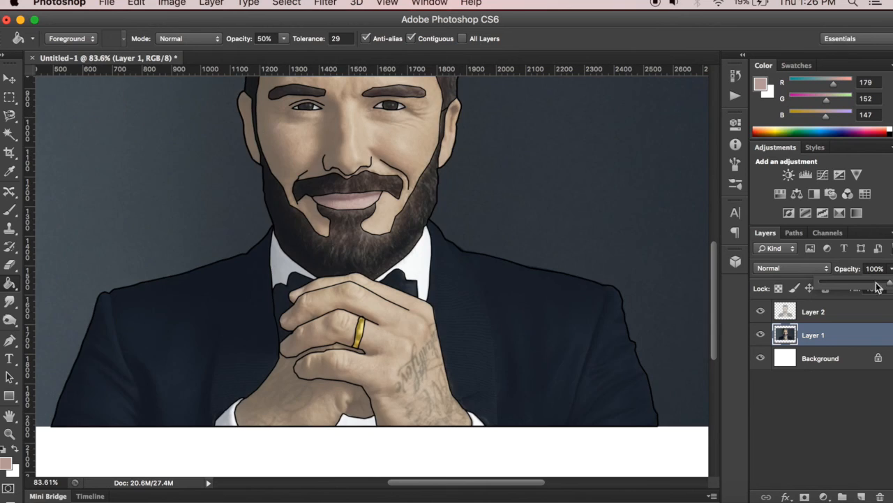
scroll(375, 278, down, 3)
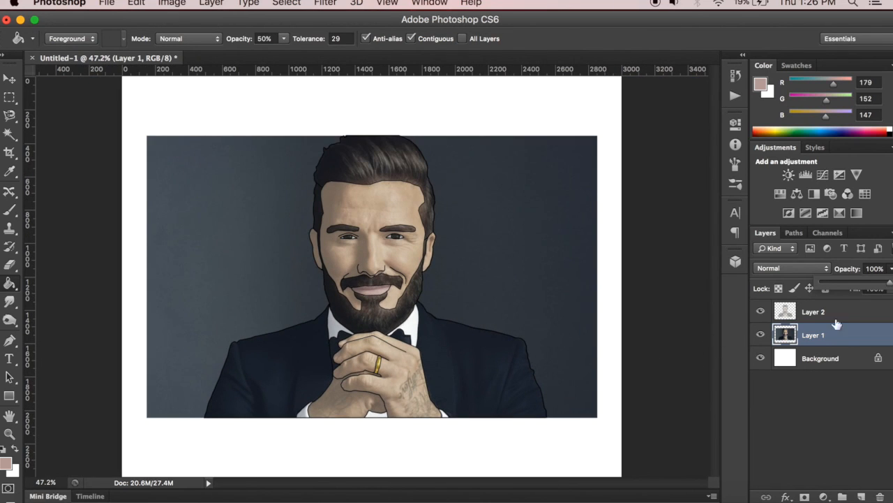
click(836, 318)
click(798, 338)
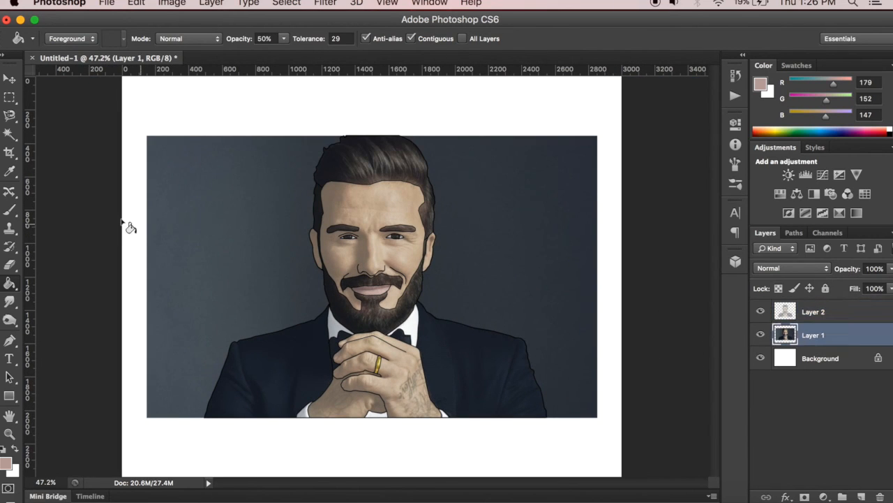
- Select the area outside the figure on Layer 2 with the Magic Wand, delete it from Layer 1, and deselect
click(8, 142)
click(851, 318)
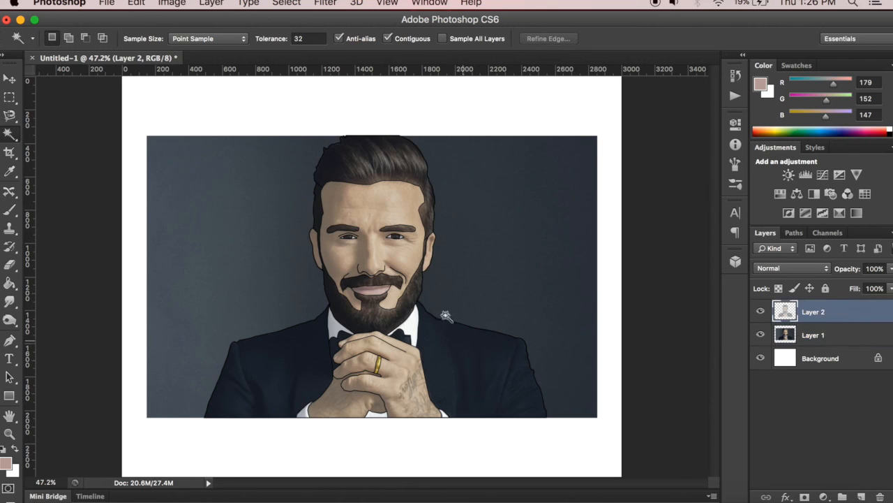
click(266, 264)
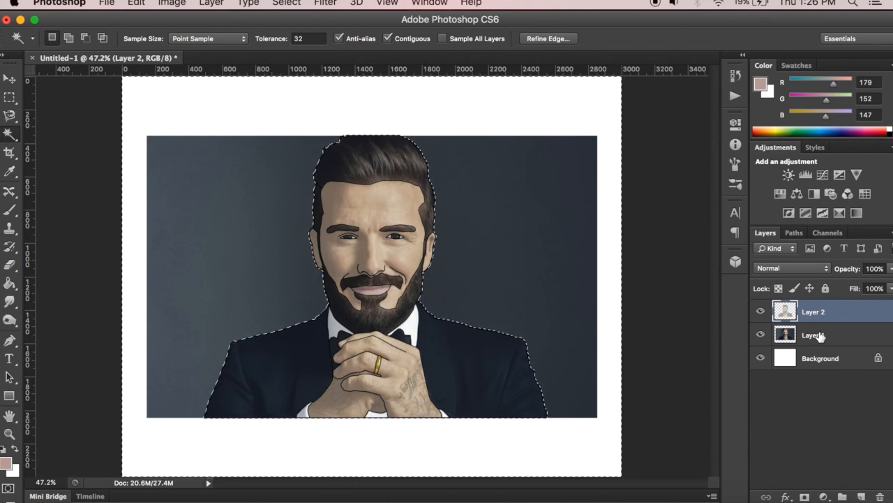
click(816, 336)
key(Delete)
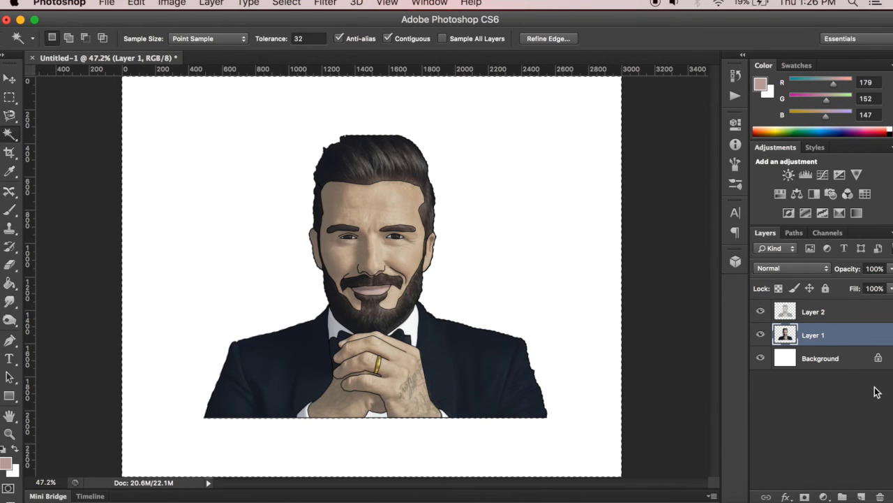
key(super+d)
- Hide Layer 2 to view the cut-out photo of Layer 1 without the outlines and fills
key(super+minus)
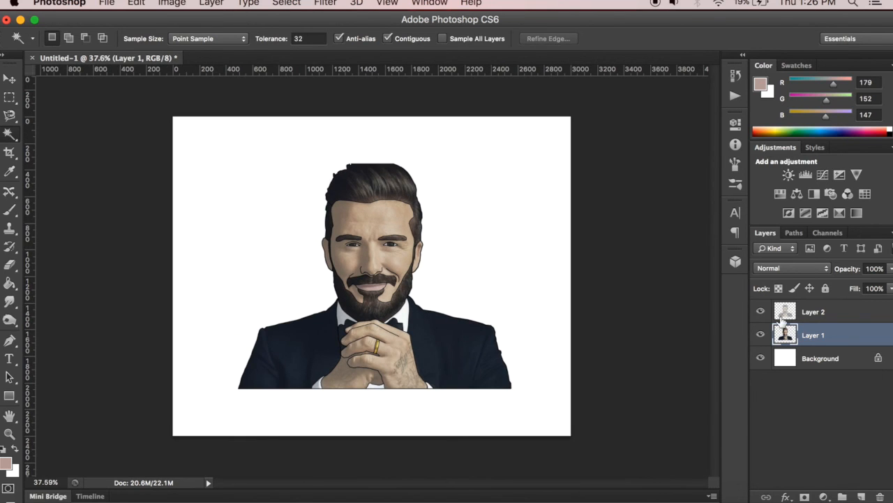
click(761, 311)
key(super+plus)
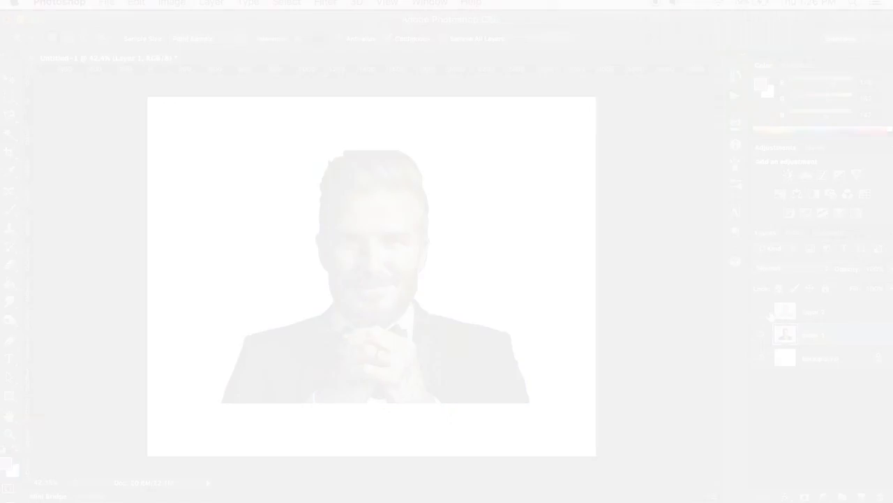